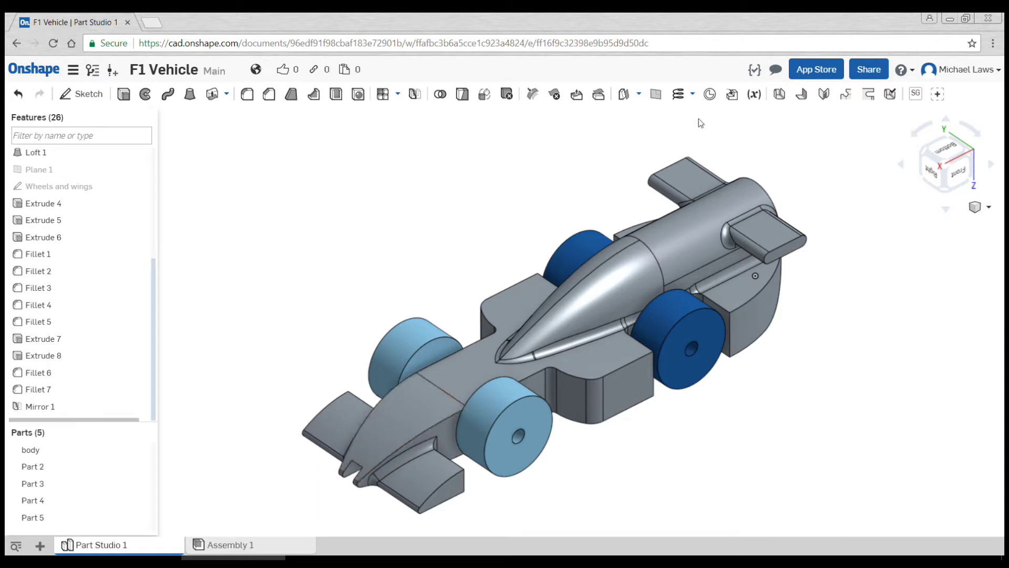
- Create a plane offset 162 mm from the Right plane, crossing the car's nose between the front wing and front wheels
left_click(656, 95)
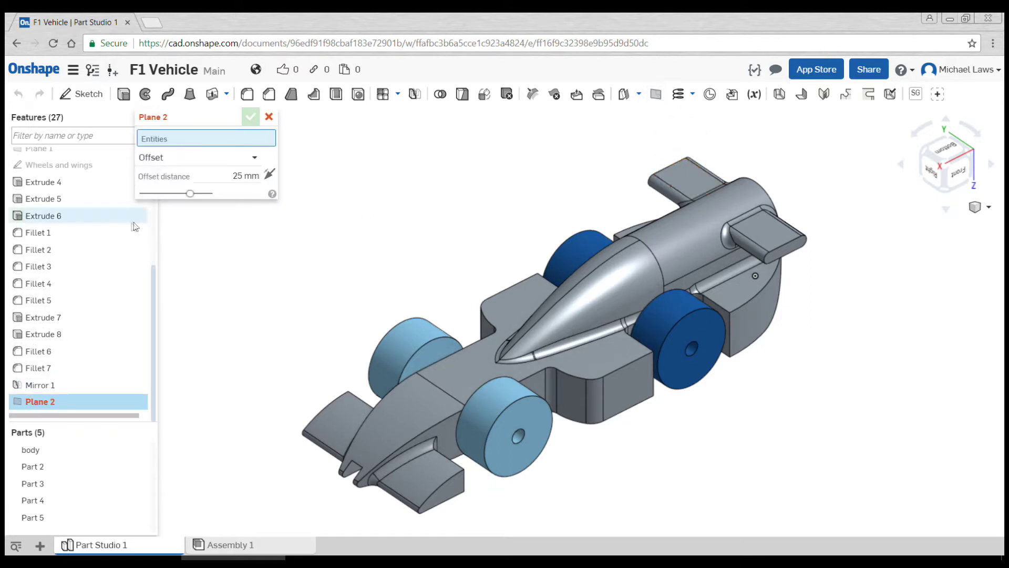
scroll(126, 226, "up", 5)
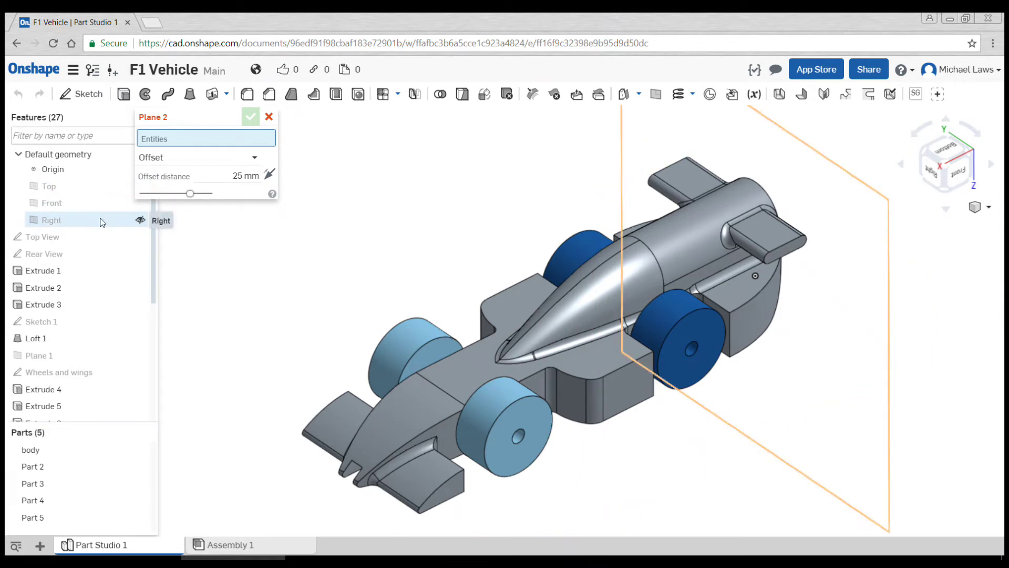
left_click(102, 221)
scroll(634, 342, "up", 3)
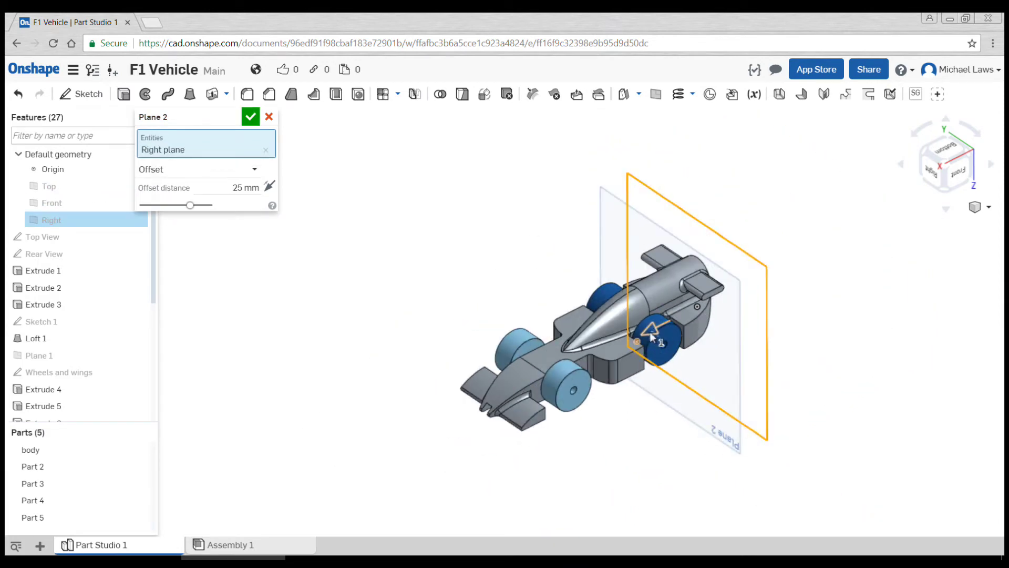
left_click_drag(553, 372, 496, 405)
scroll(532, 381, "up", 5)
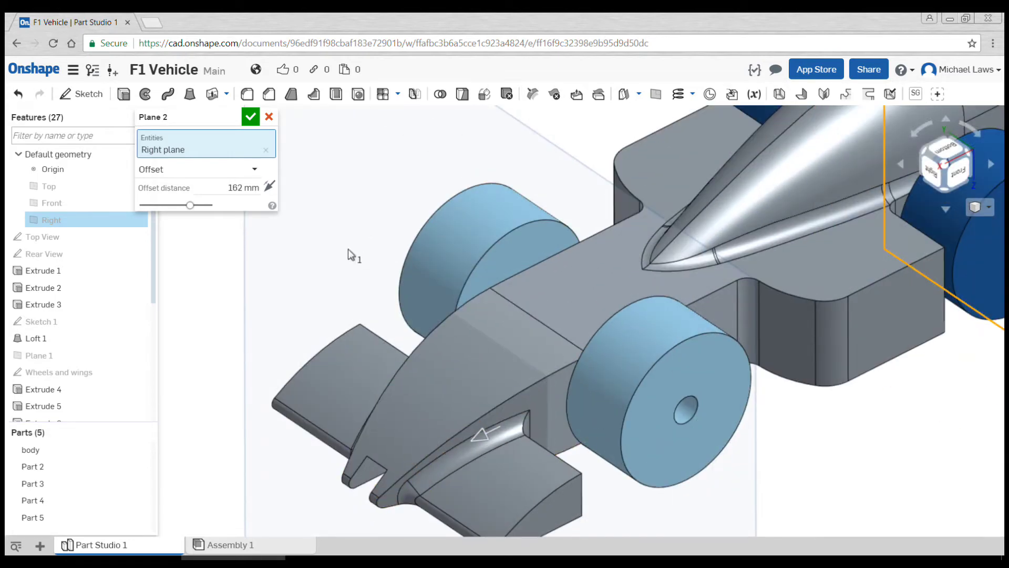
left_click(253, 118)
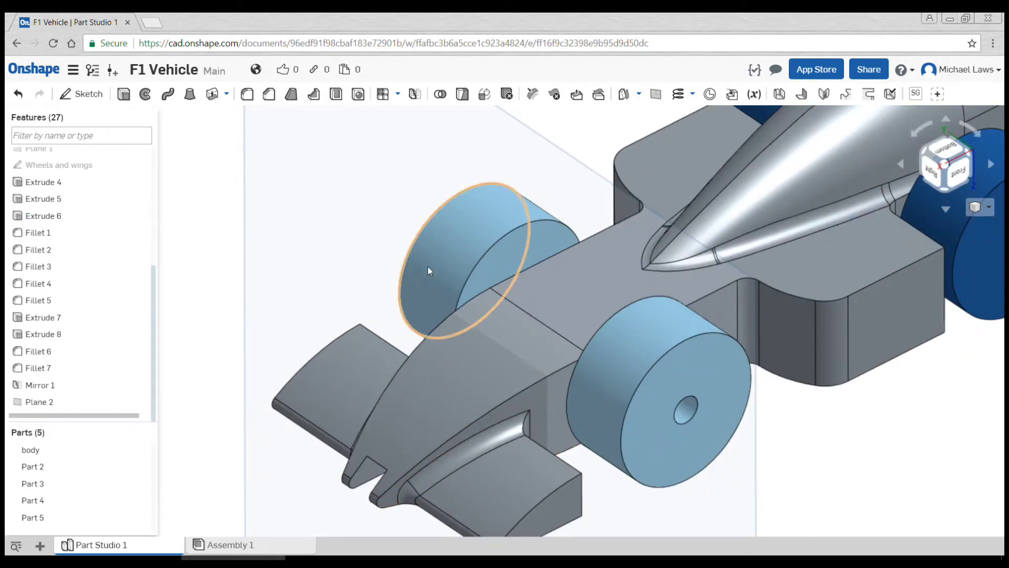
- Split the body part with the new offset plane, separating the nose and front wing from the rest of the car
scroll(542, 371, "down", 4)
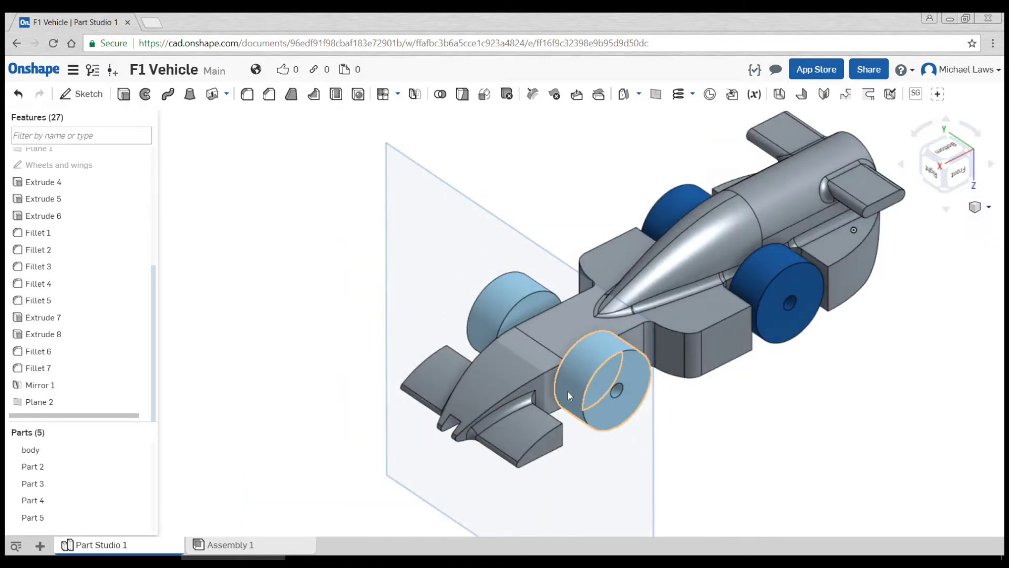
right_click_drag(568, 391, 716, 408)
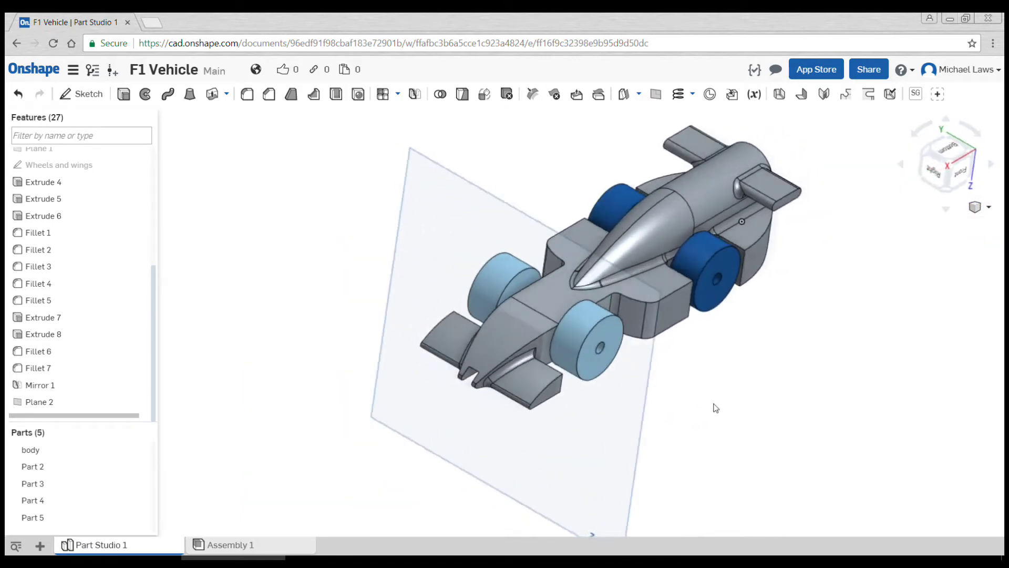
left_click(462, 95)
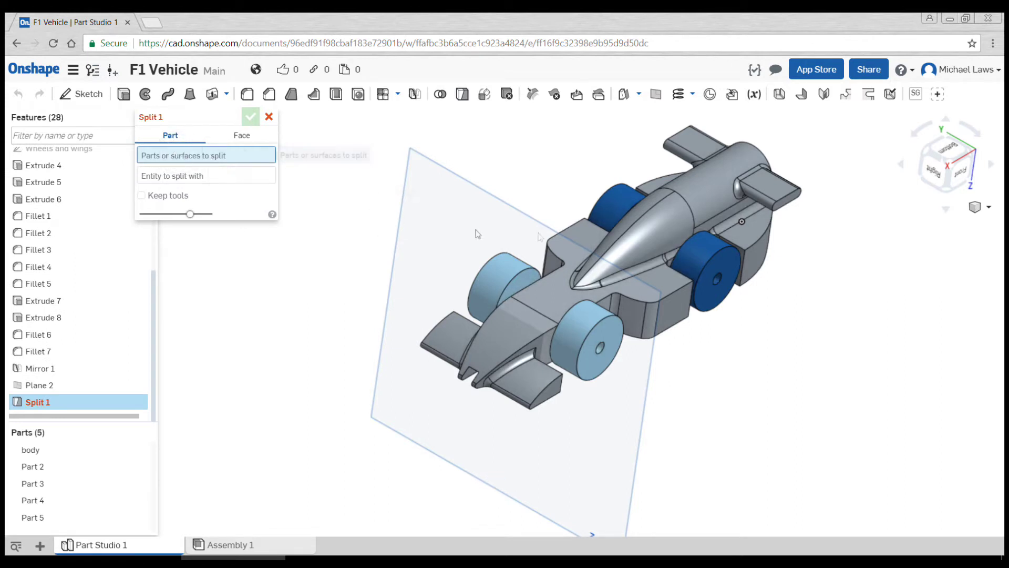
left_click(625, 234)
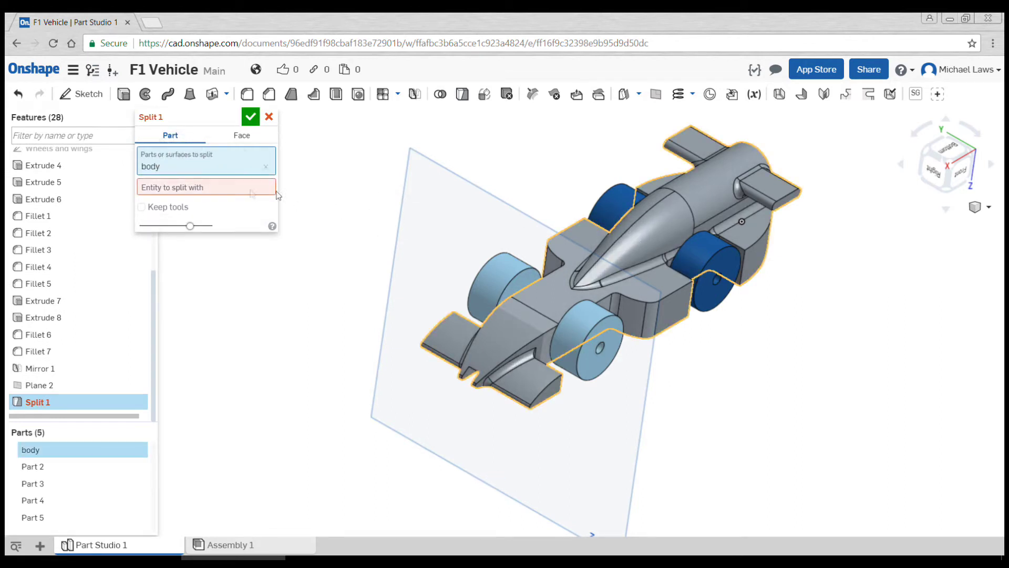
left_click(243, 188)
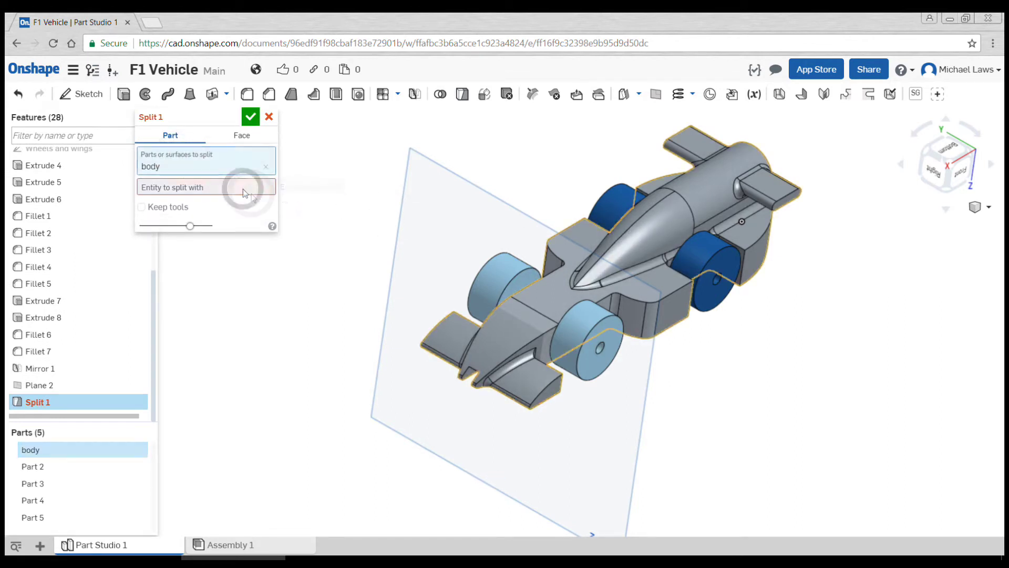
left_click(449, 176)
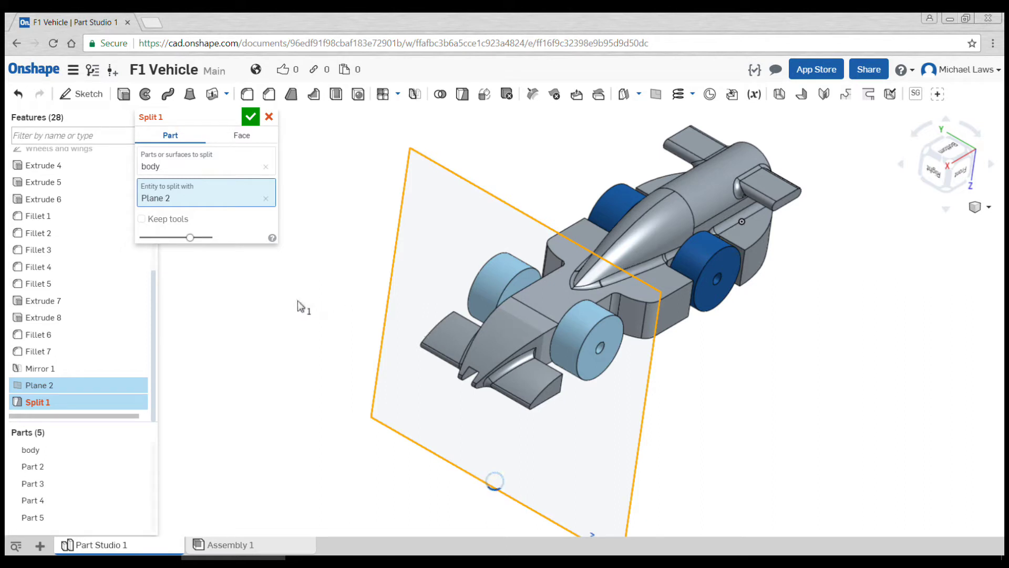
left_click_drag(193, 240, 212, 237)
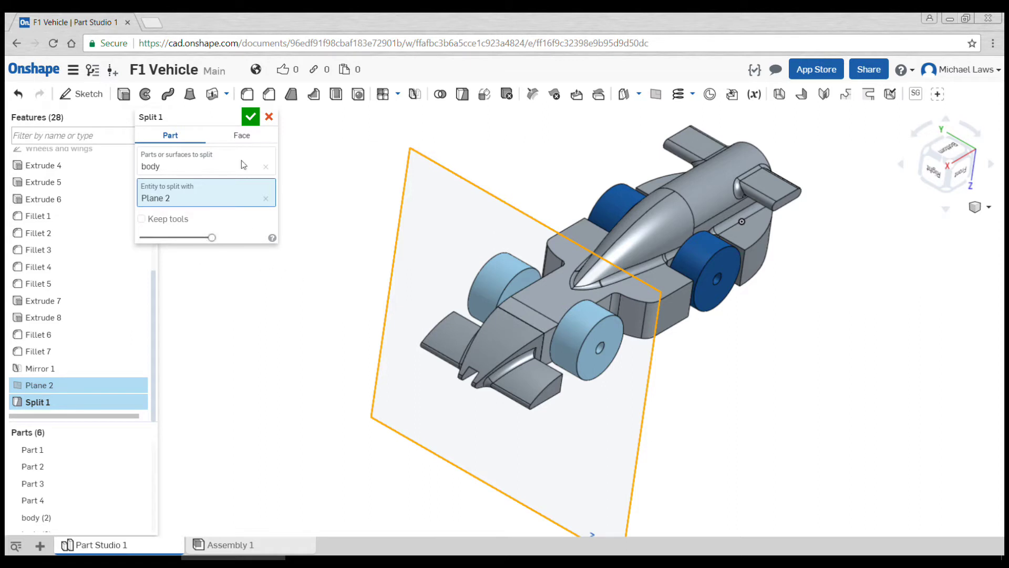
left_click(251, 116)
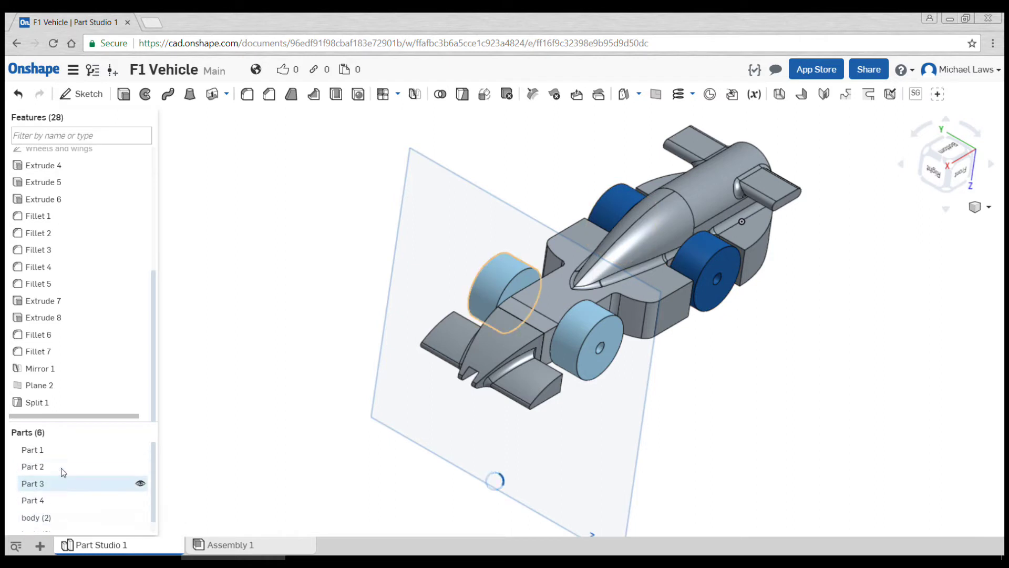
- Rename the separated nose part, body (3), as "front wing"
scroll(45, 506, "down", 1)
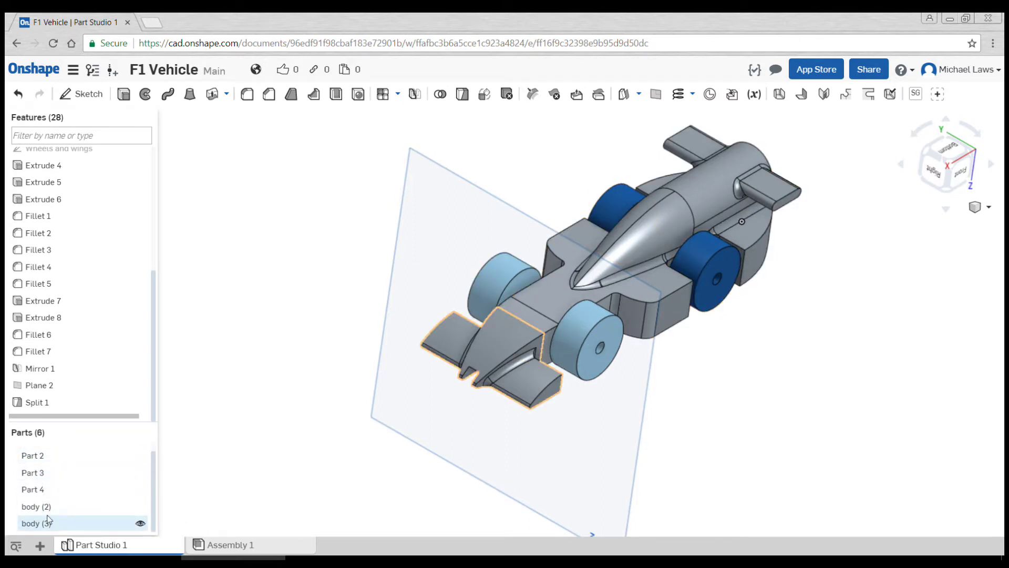
right_click(46, 523)
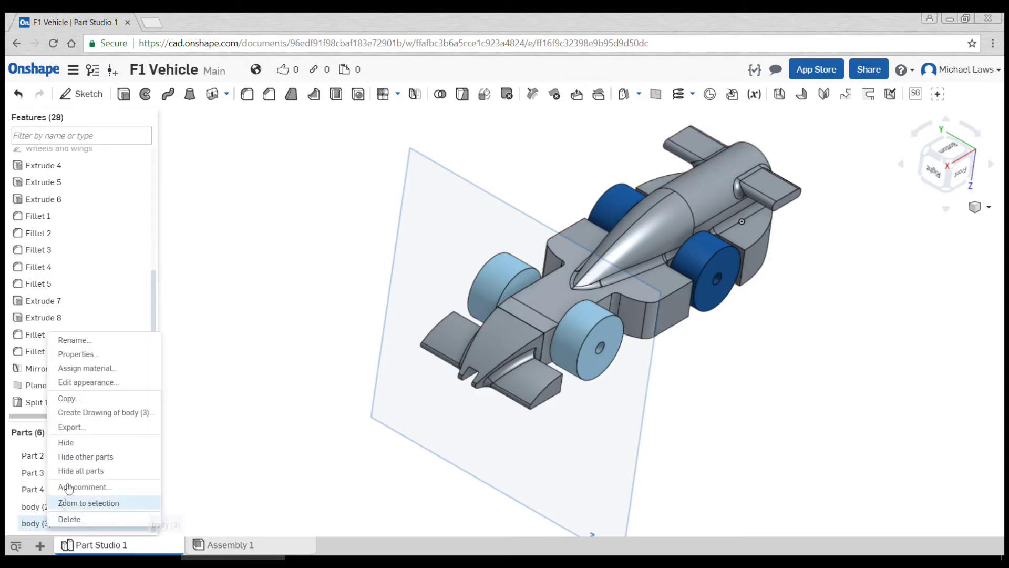
left_click(74, 340)
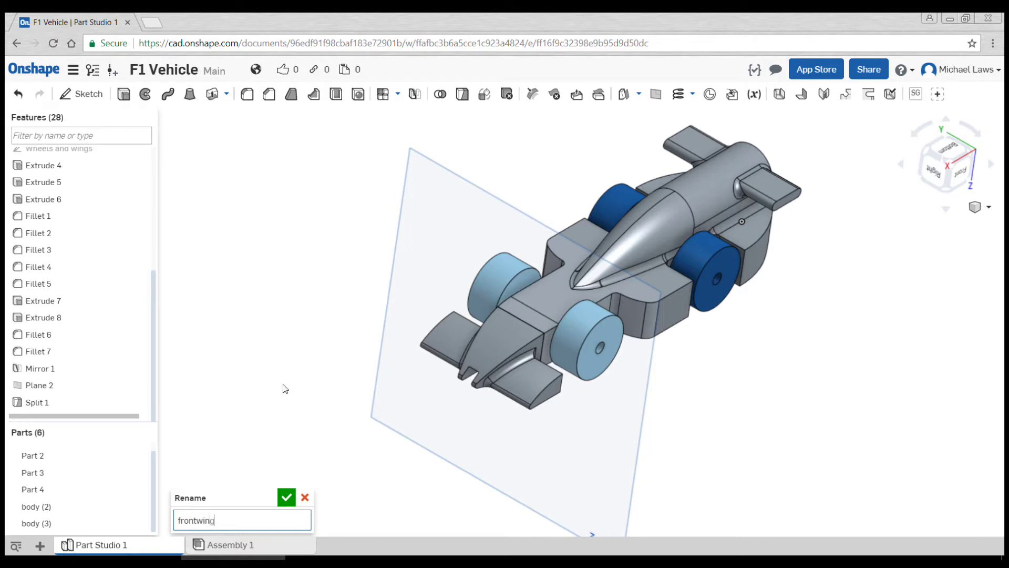
type("frontwing")
left_click(203, 523)
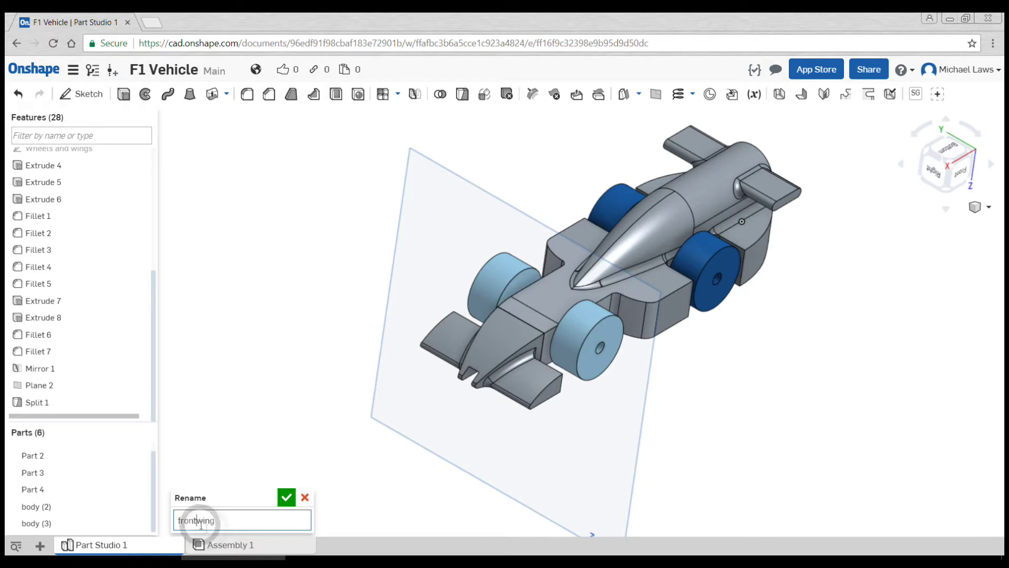
left_click(285, 497)
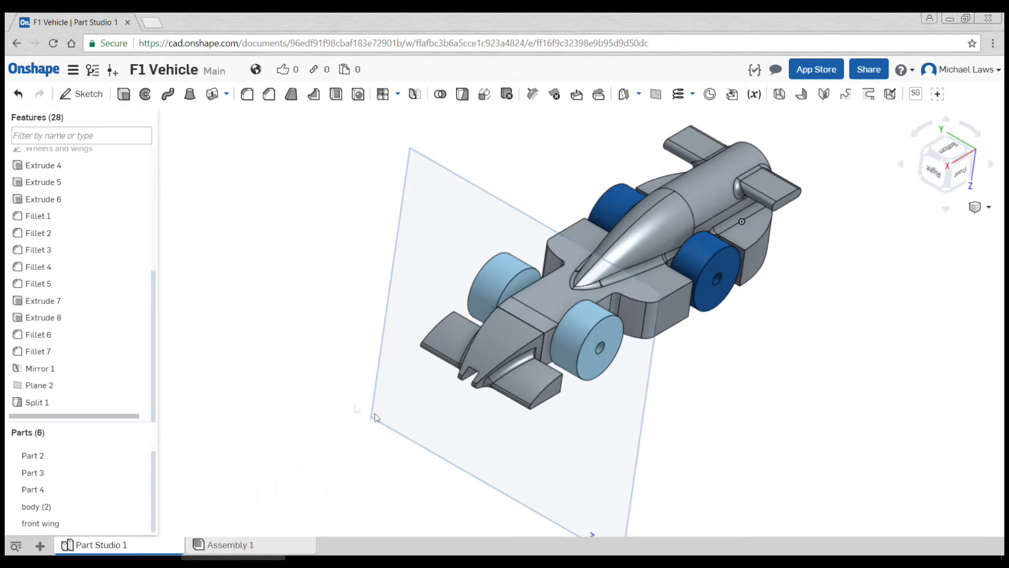
- Change the front wing part's appearance to orange-red
right_click(69, 523)
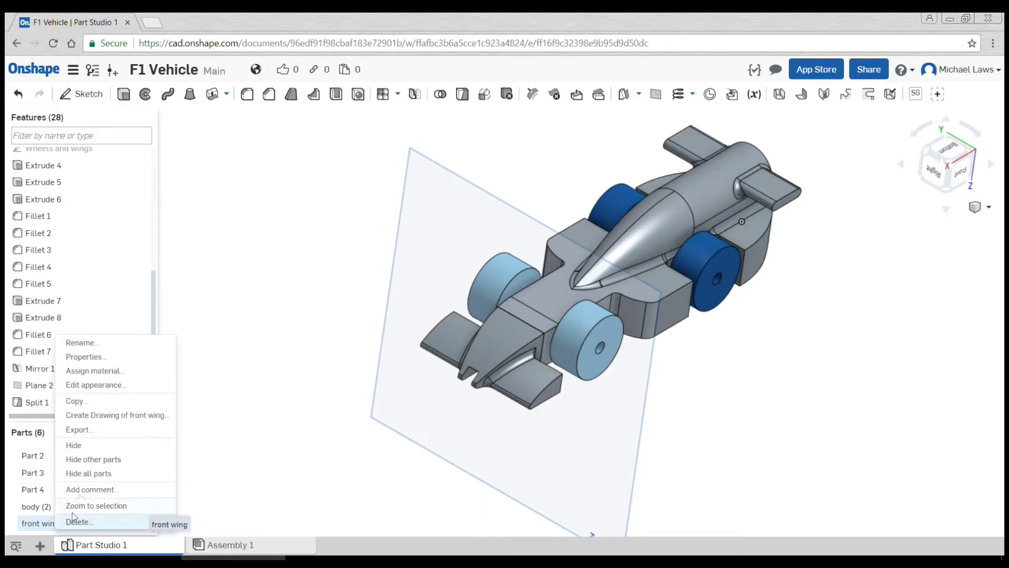
left_click(84, 384)
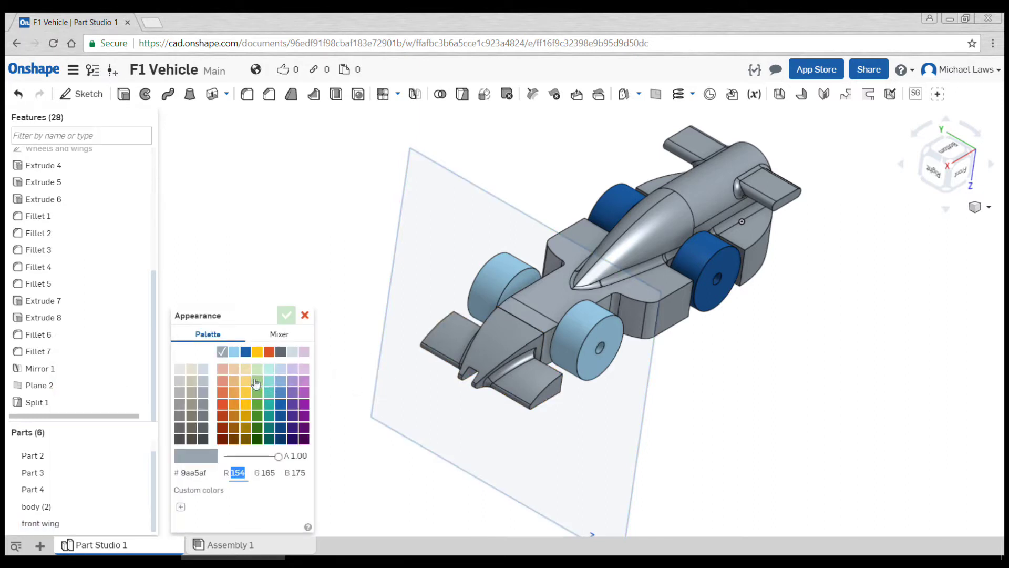
left_click(269, 352)
left_click(286, 315)
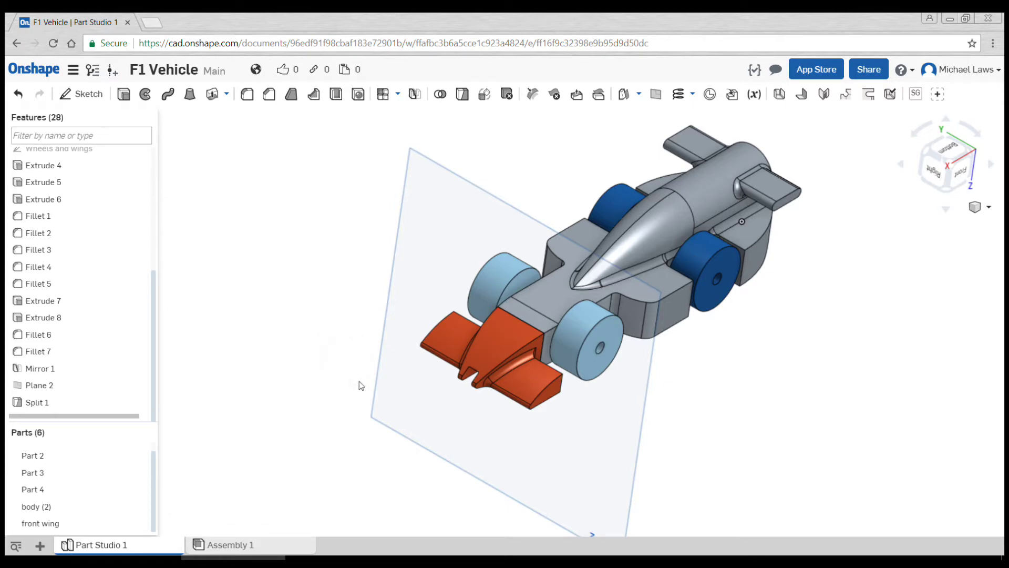
- Hide the offset plane and the front wing part to expose the cut front face of the body
left_click(141, 385)
right_click_drag(443, 398, 404, 415)
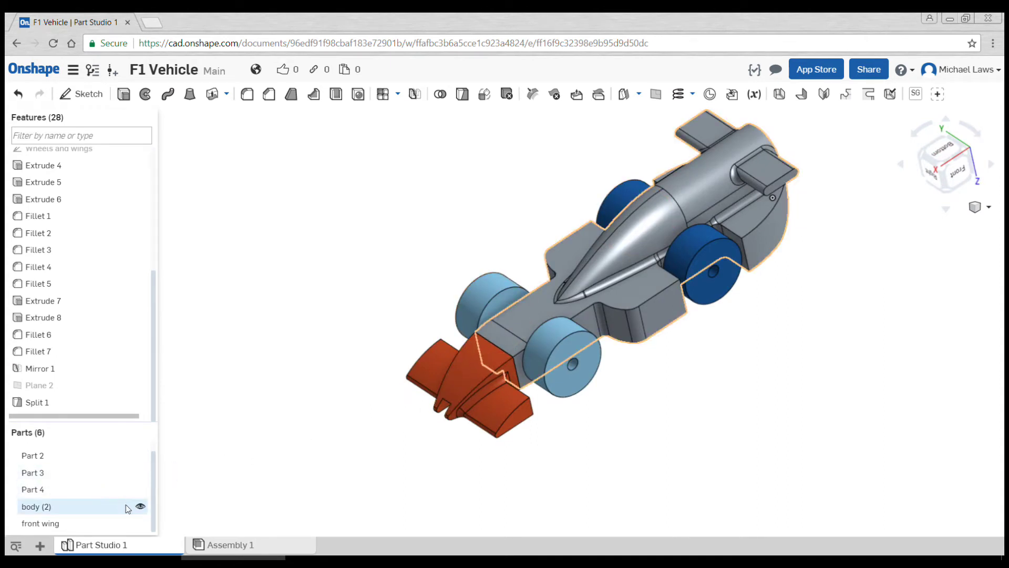
left_click(141, 523)
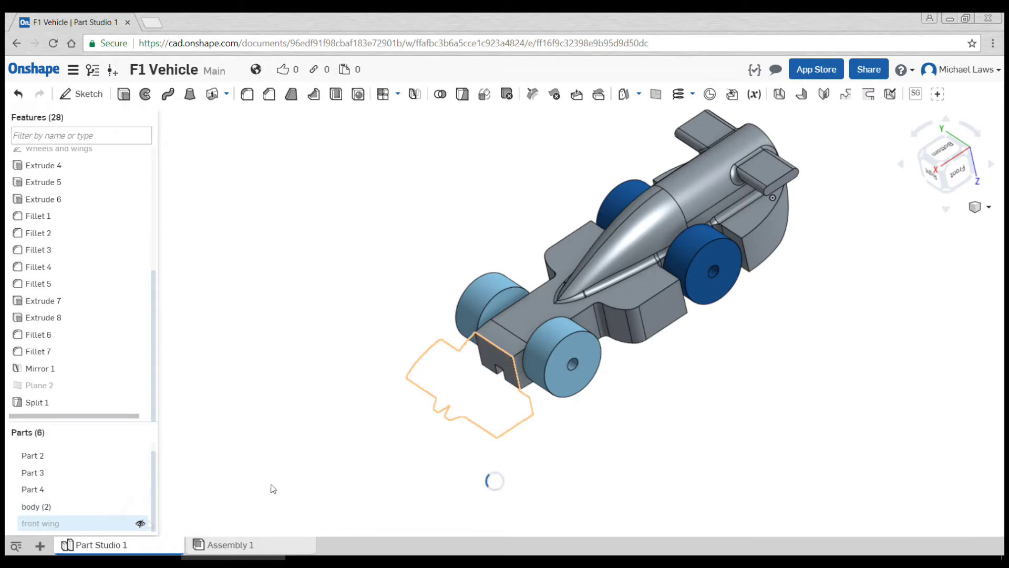
right_click_drag(431, 420, 471, 410)
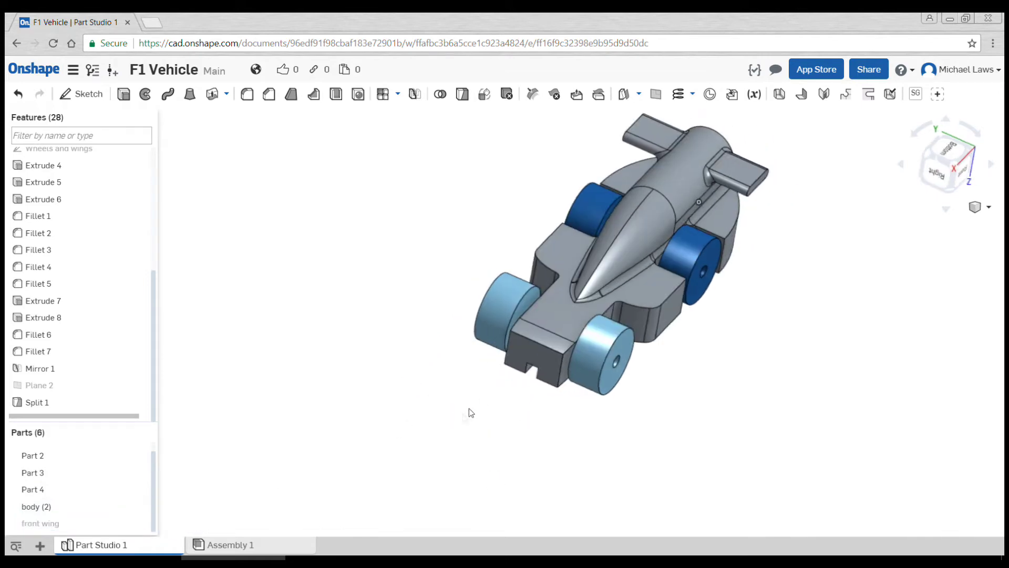
scroll(483, 403, "up", 3)
scroll(459, 407, "up", 3)
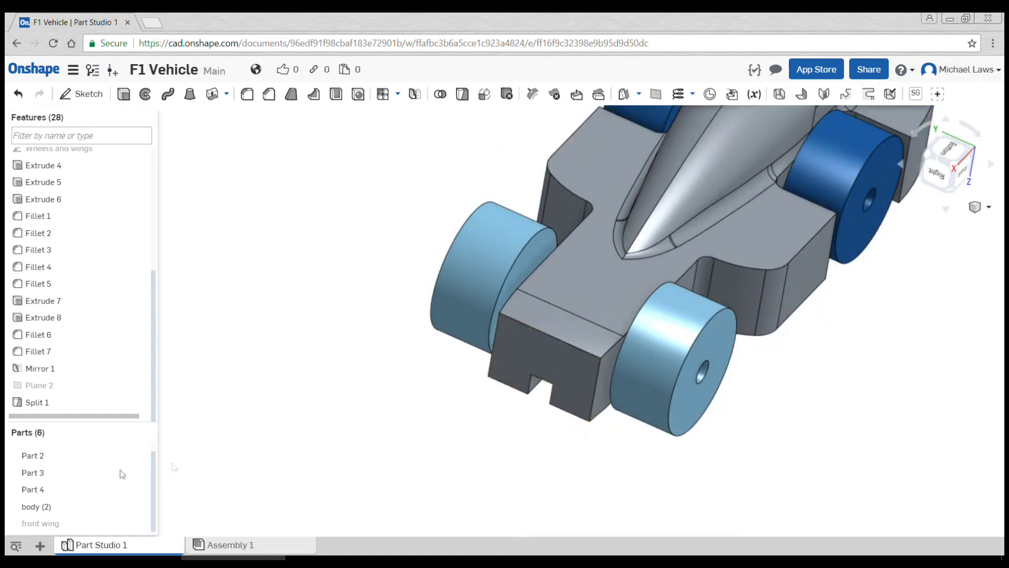
- Swap the body for the front wing to examine the wing's cut face, and return to the body with the wing hidden
left_click(140, 506)
left_click(141, 523)
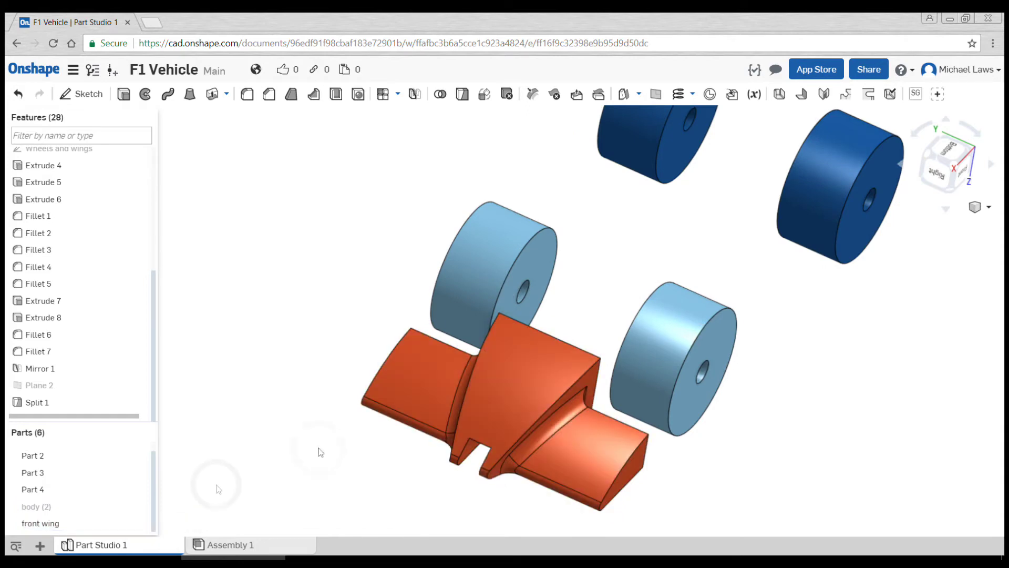
right_click_drag(364, 453, 503, 352)
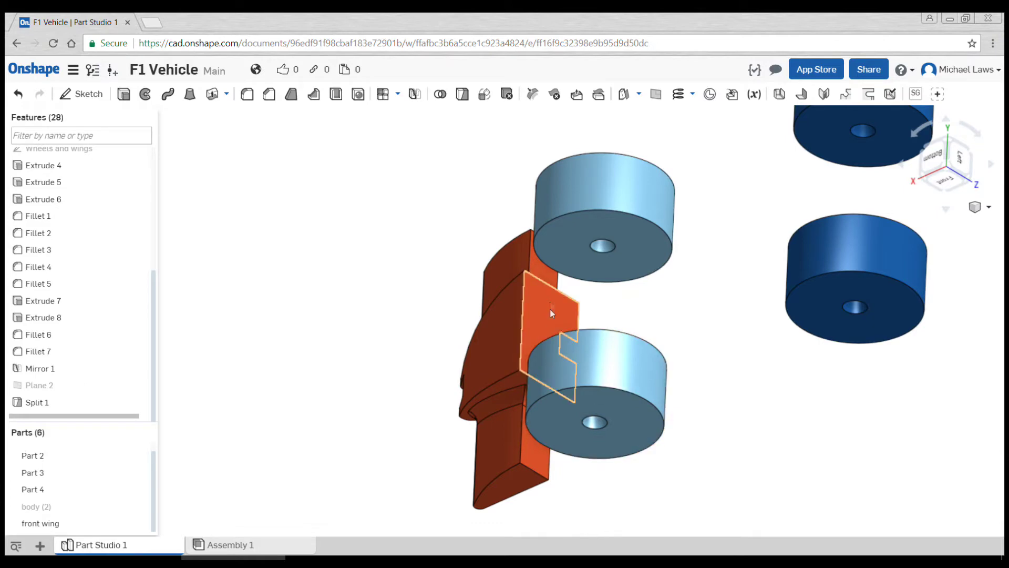
right_click_drag(554, 314, 180, 455)
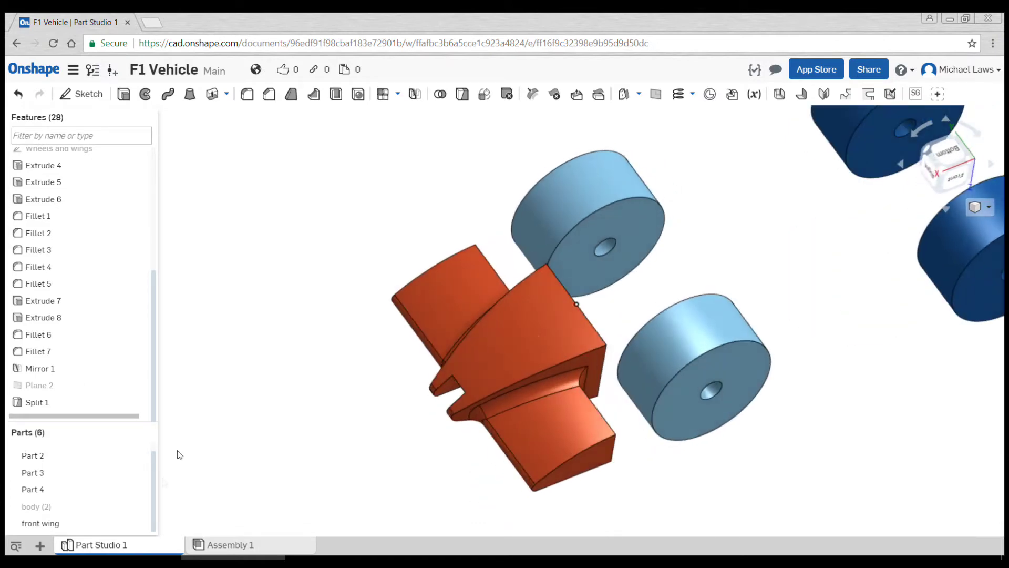
left_click(140, 507)
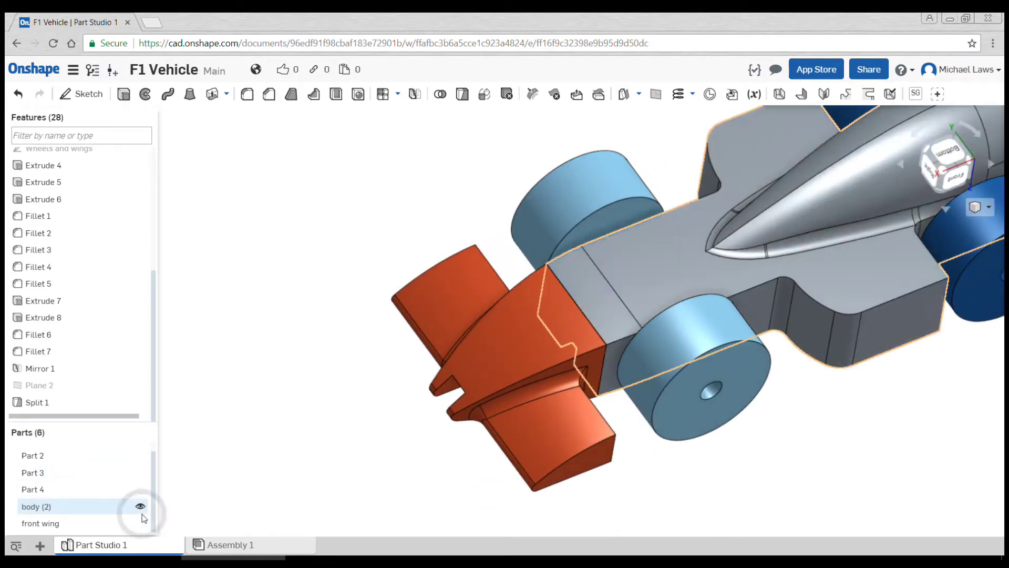
left_click(140, 523)
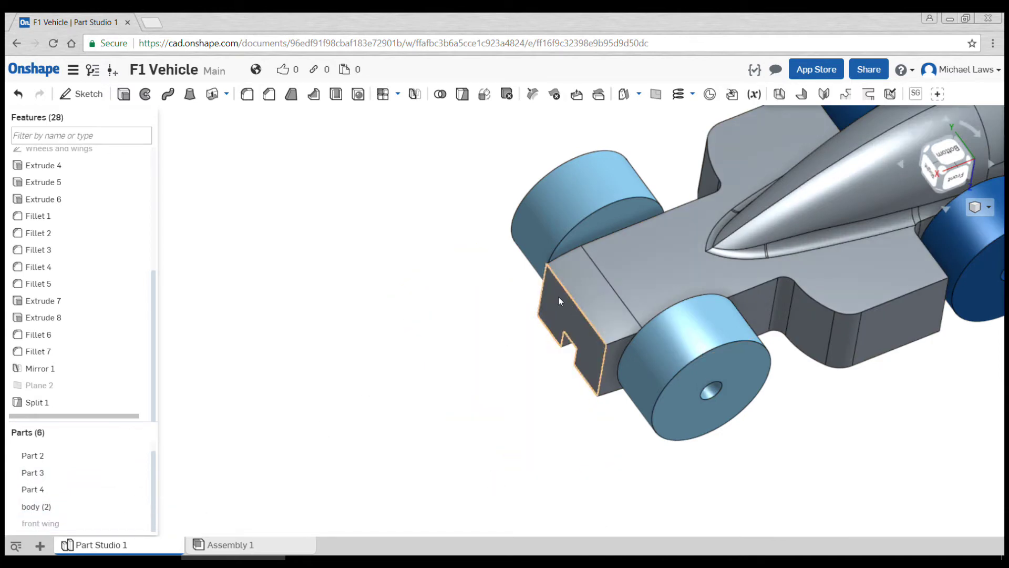
- Start a sketch on the body's cut front face and project its upper and side edges and the notch's upper edge into it
mouse_move(523, 334)
right_mouse_down()
mouse_move(578, 345)
mouse_move(524, 325)
right_mouse_up()
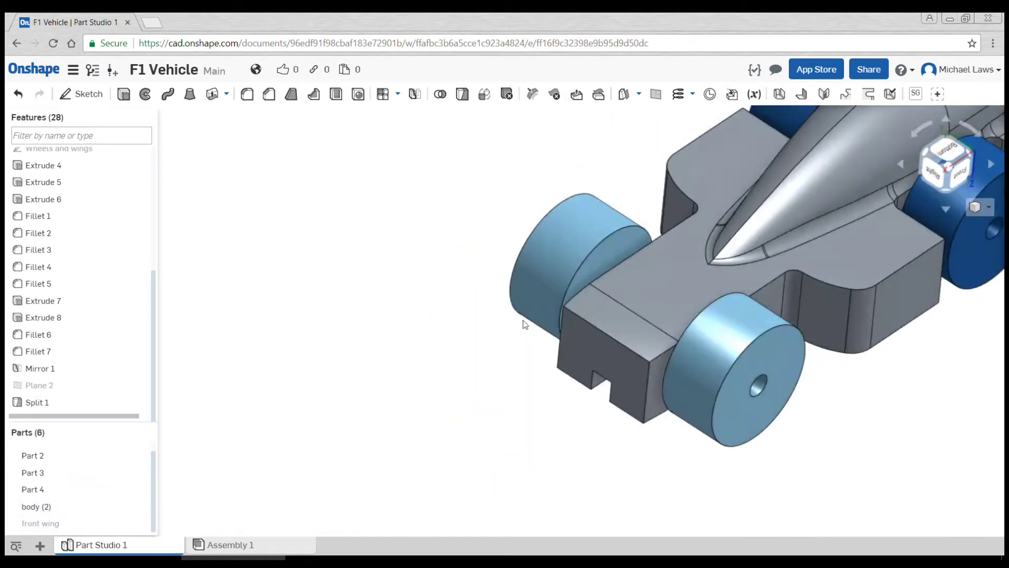
left_click(89, 94)
scroll(541, 269, "up", 5)
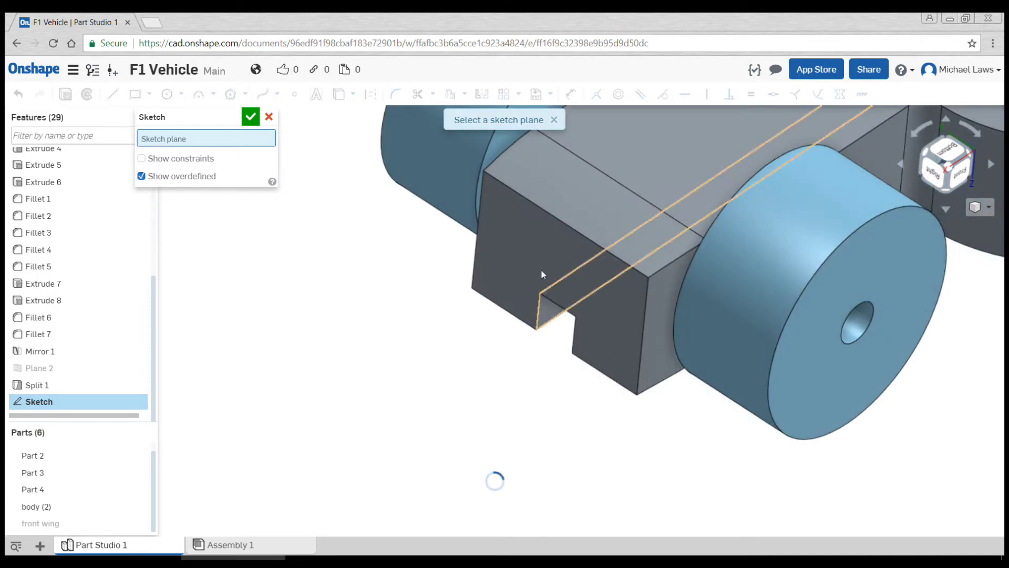
left_click(542, 260)
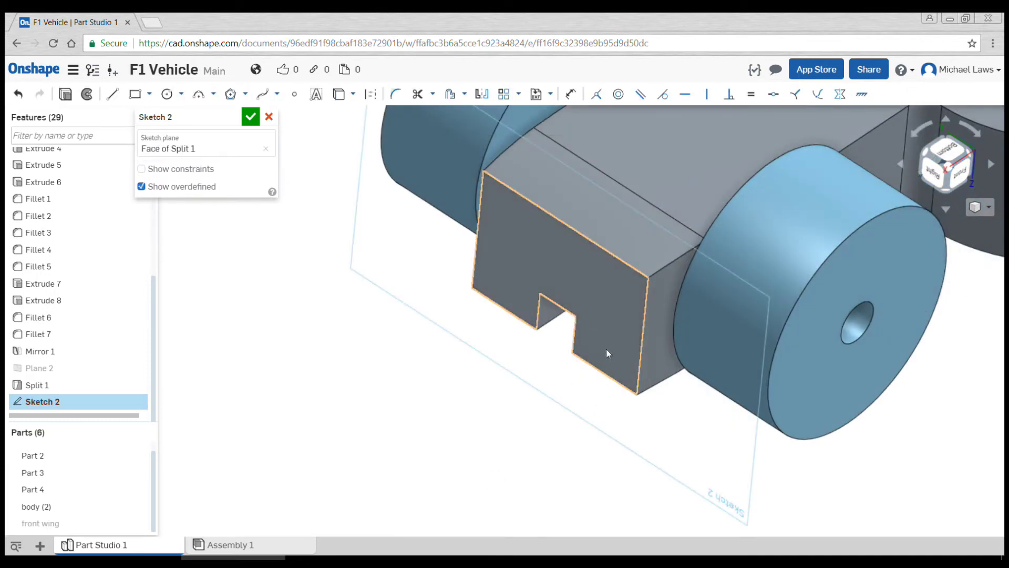
left_click(339, 94)
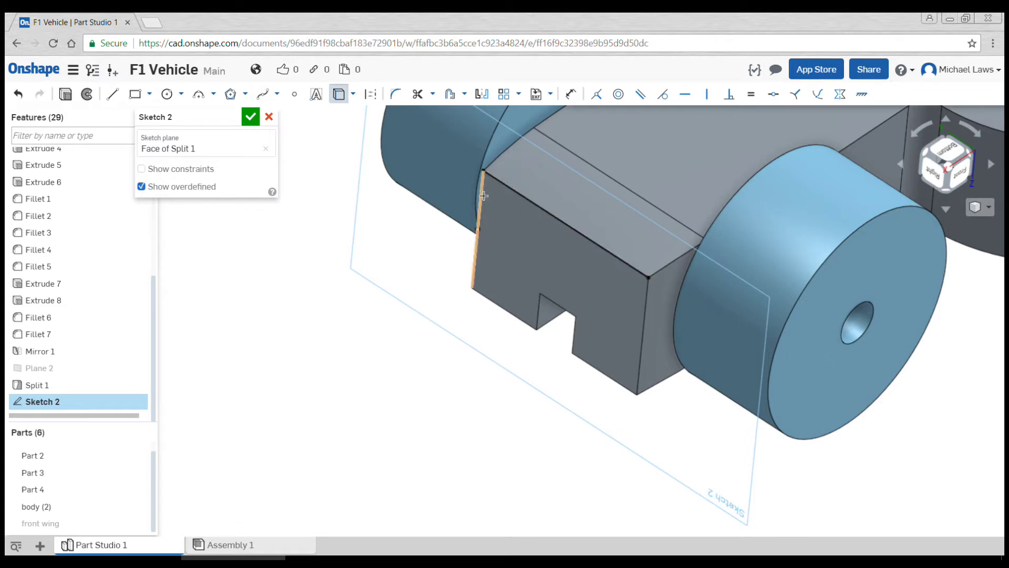
left_click(547, 281)
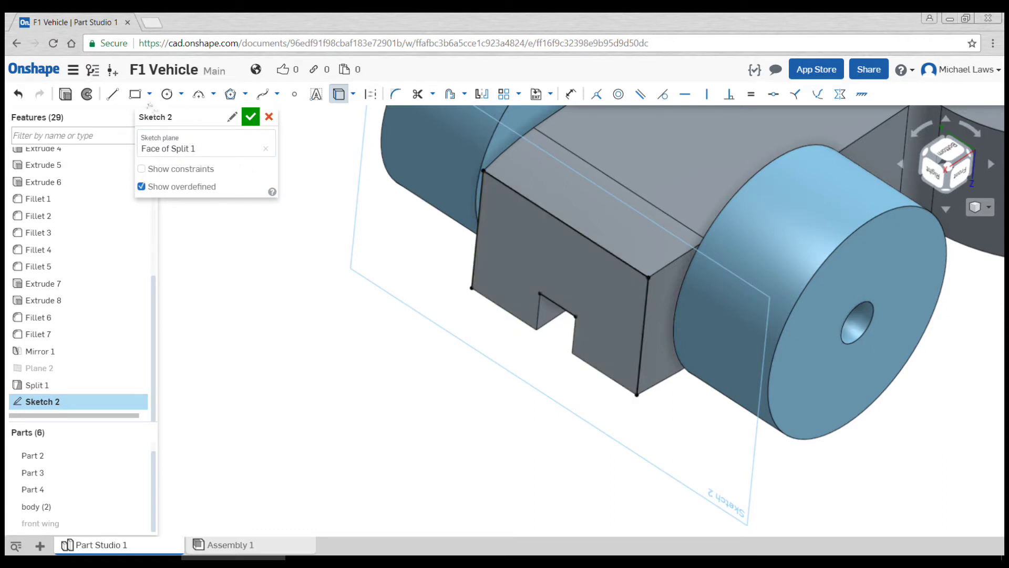
- Draw a construction line from the midpoint of the face's upper edge to the midpoint of the notch's upper edge
left_click(112, 94)
left_click(566, 225)
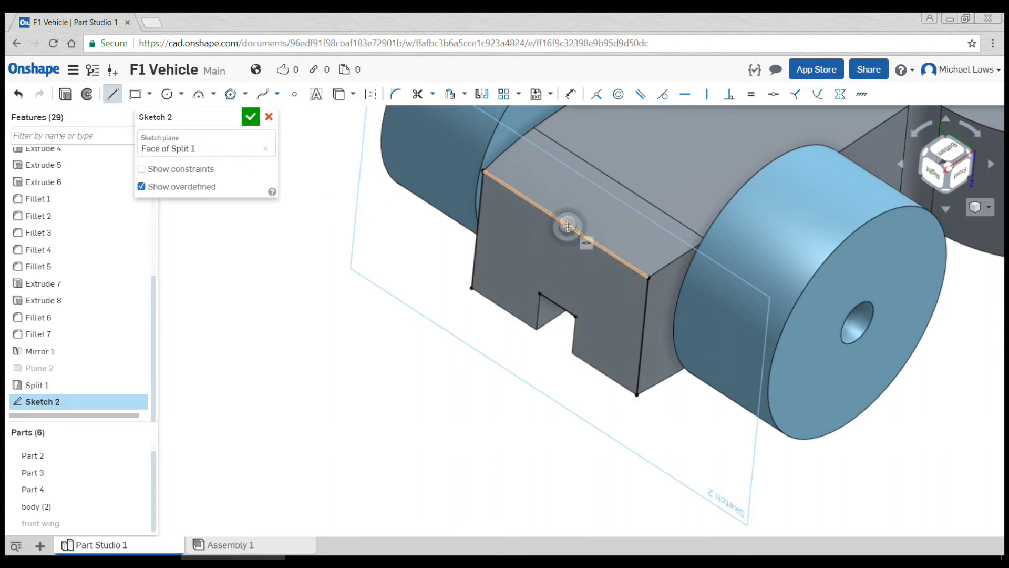
left_click(558, 305)
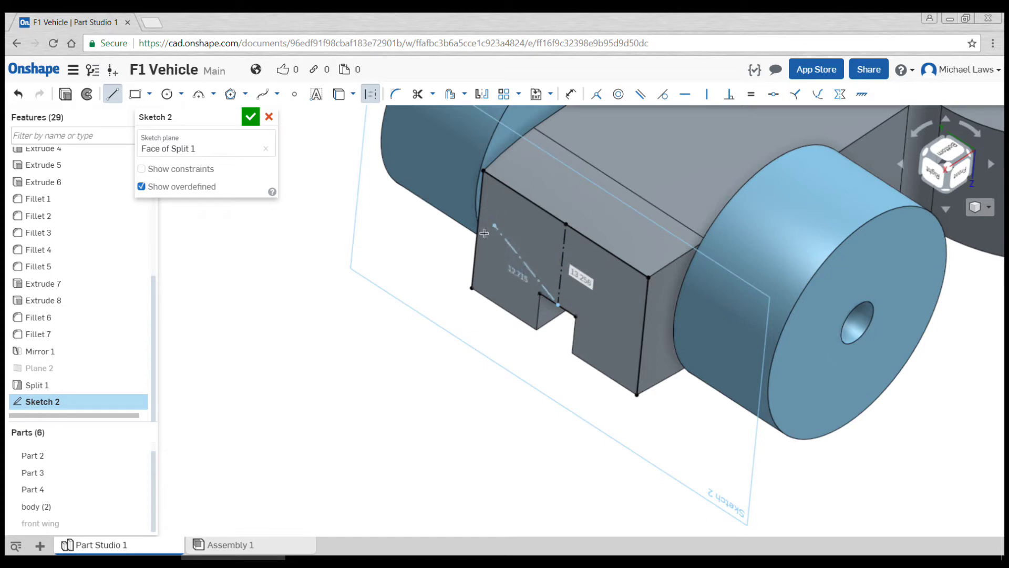
key("Escape")
- Sketch a center point rectangle about 18.6 by 5.6 mm on the cut face, centred on the construction line's midpoint
left_click(150, 94)
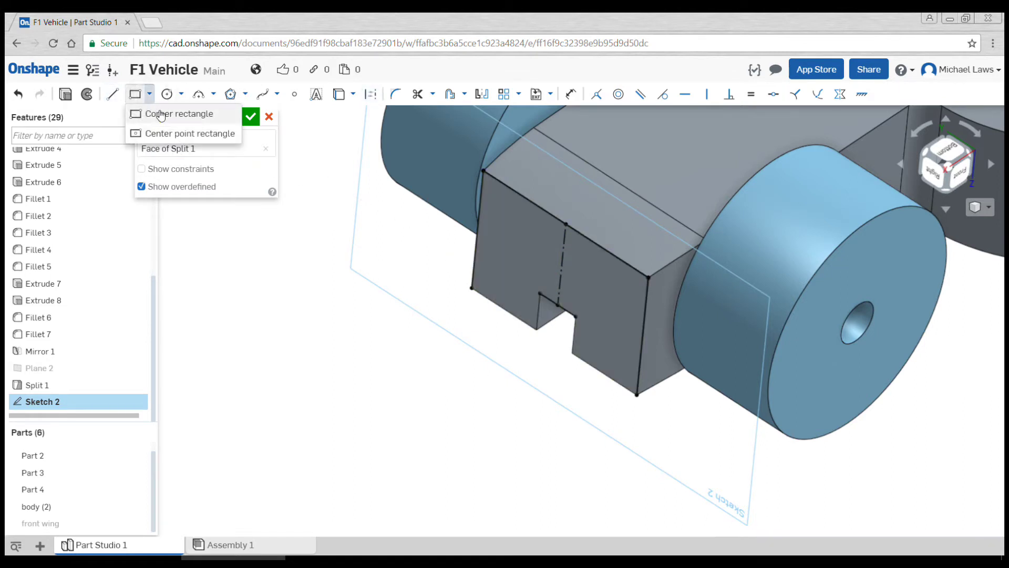
left_click(163, 133)
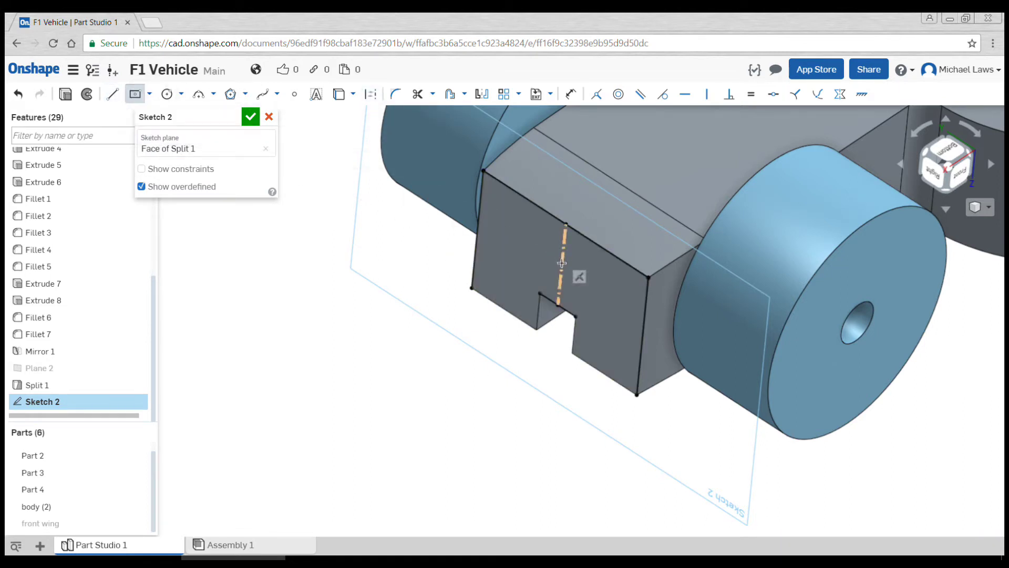
left_click(586, 278)
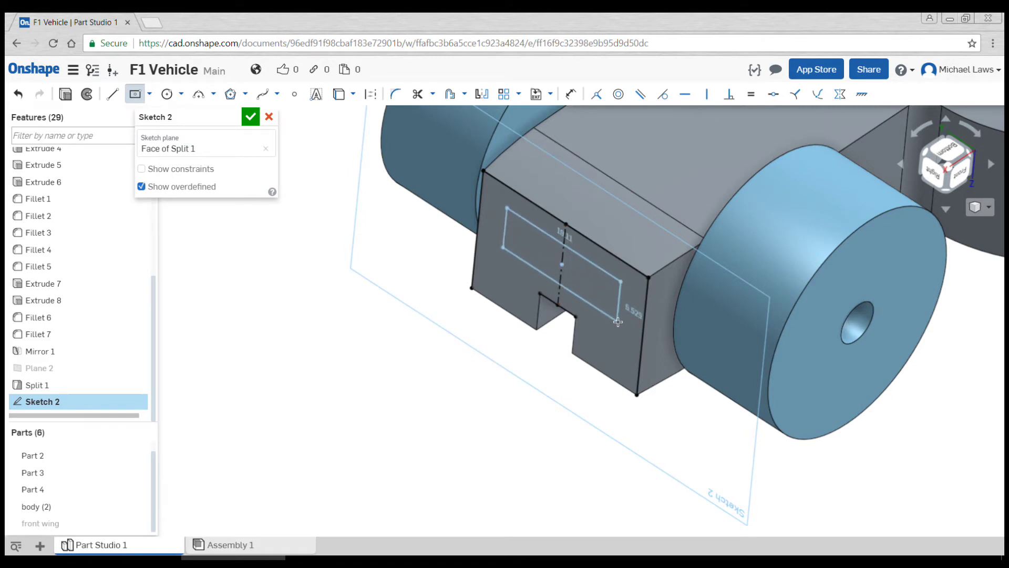
left_click(616, 318)
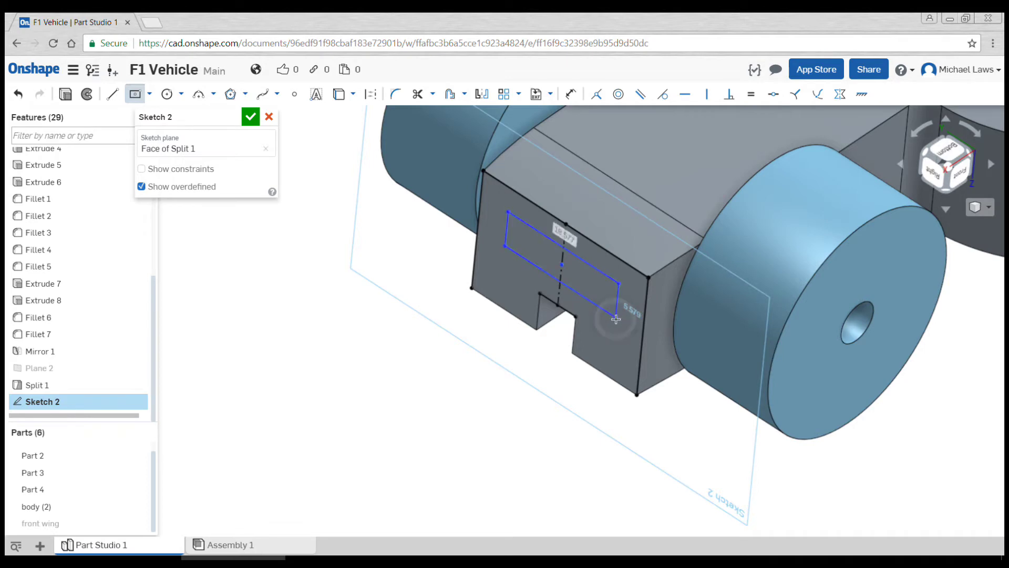
- Dimension the rectangle's short side and set it to 5 mm
scroll(642, 328, "up", 4)
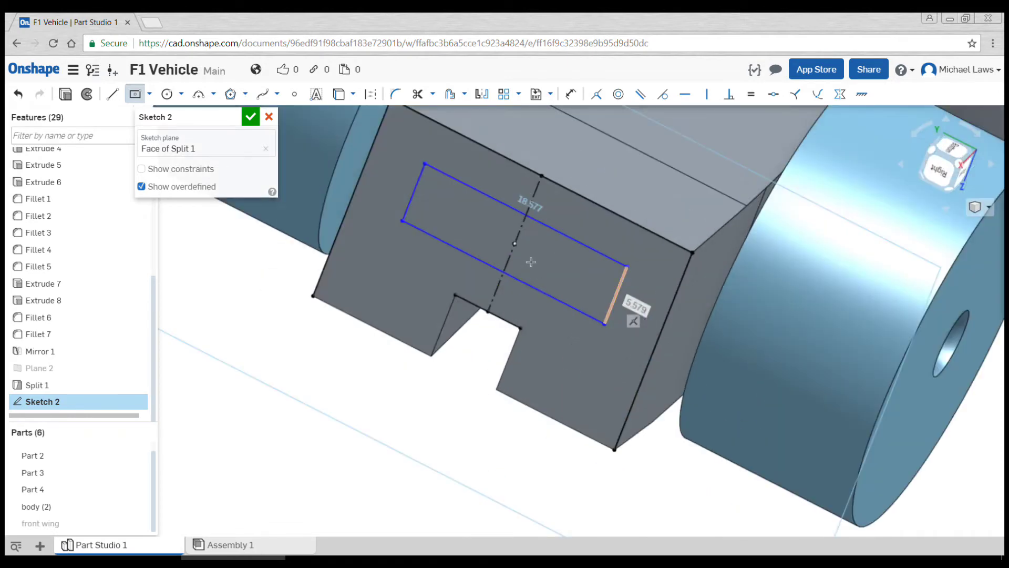
key("d")
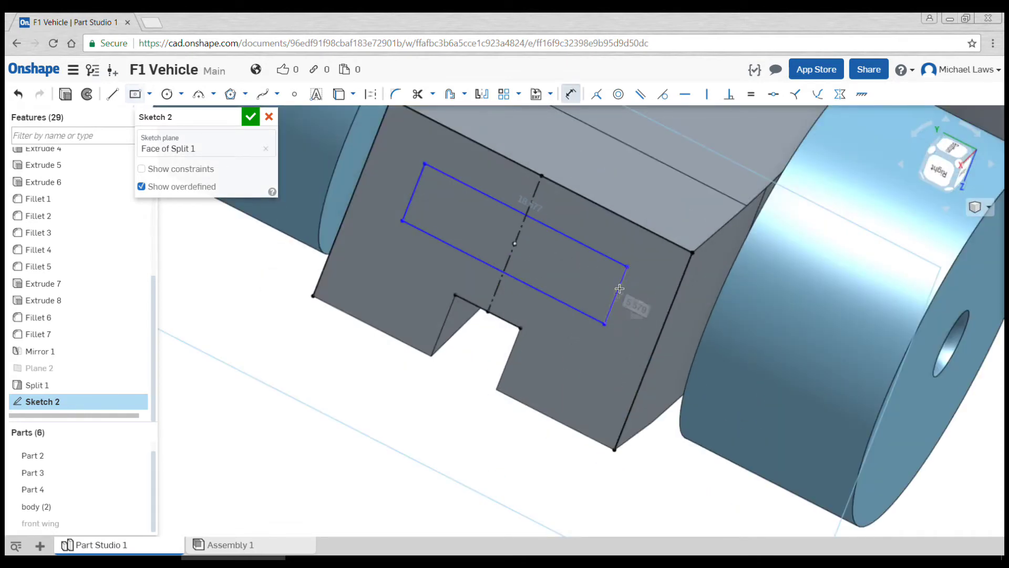
left_click(620, 288)
left_click(691, 332)
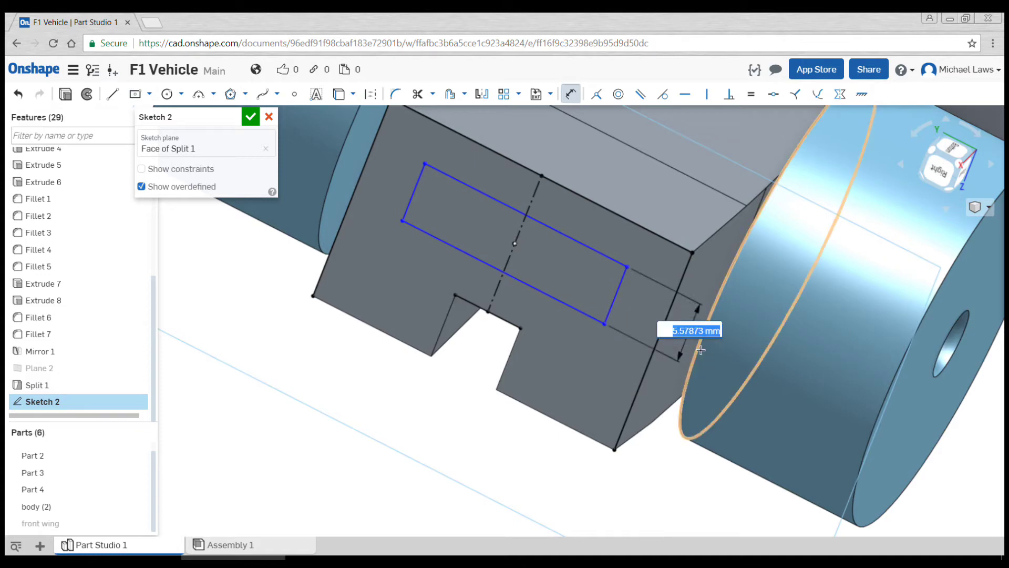
type("5")
key("Return")
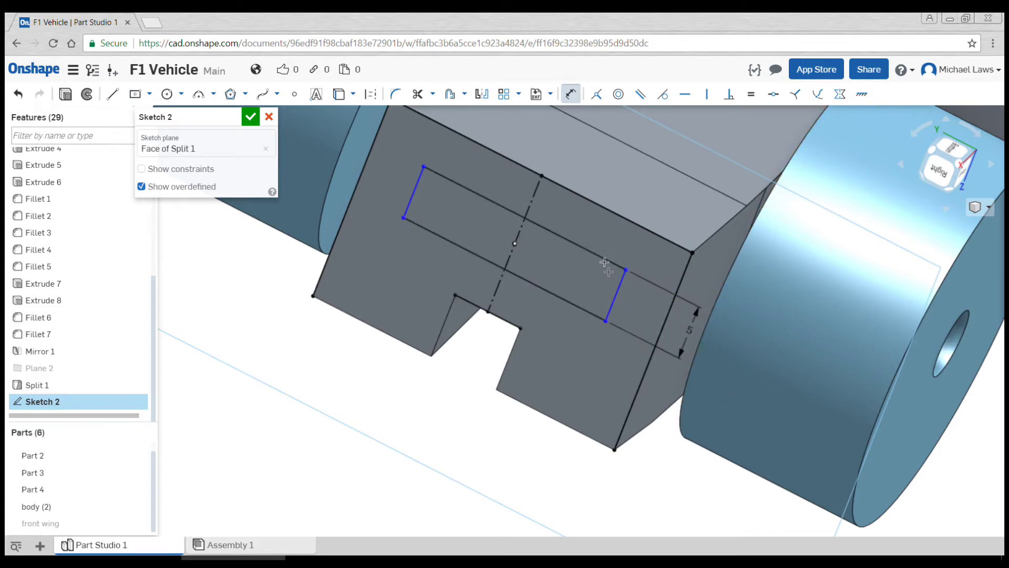
- Dimension the rectangle's long side, set it to 20 mm, and finish the sketch
left_click(573, 299)
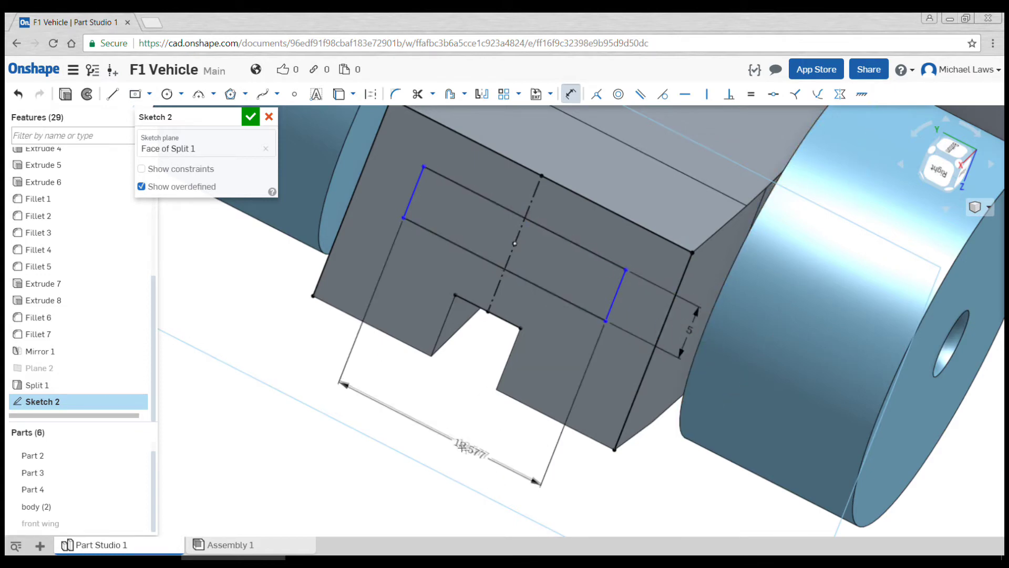
left_click(432, 429)
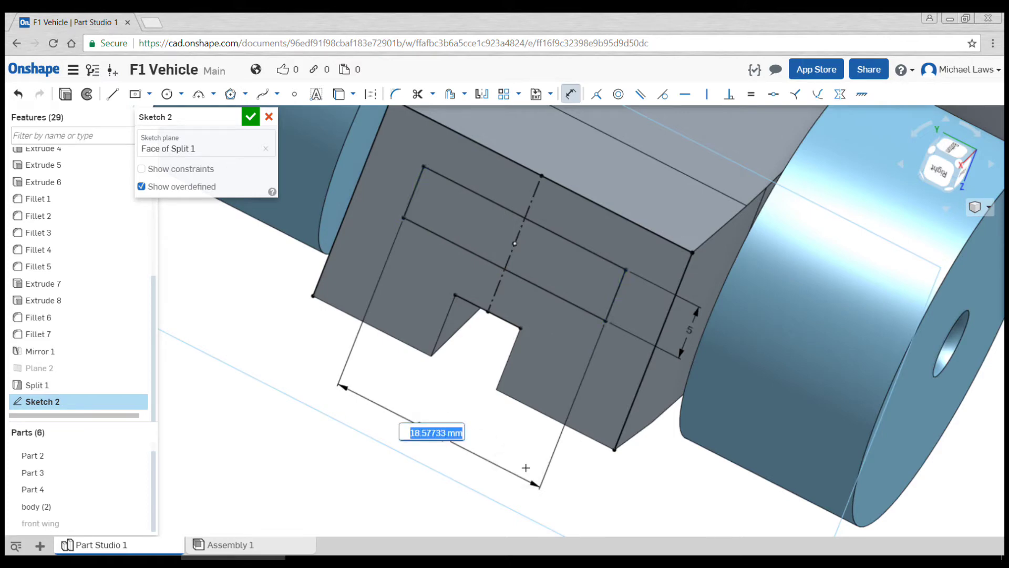
type("20")
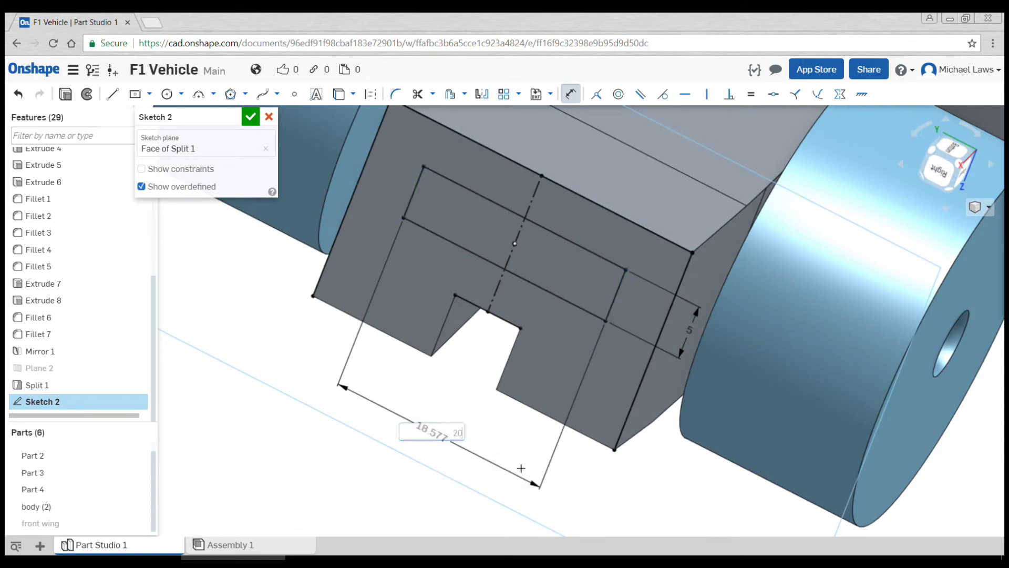
key("Return")
left_click(251, 116)
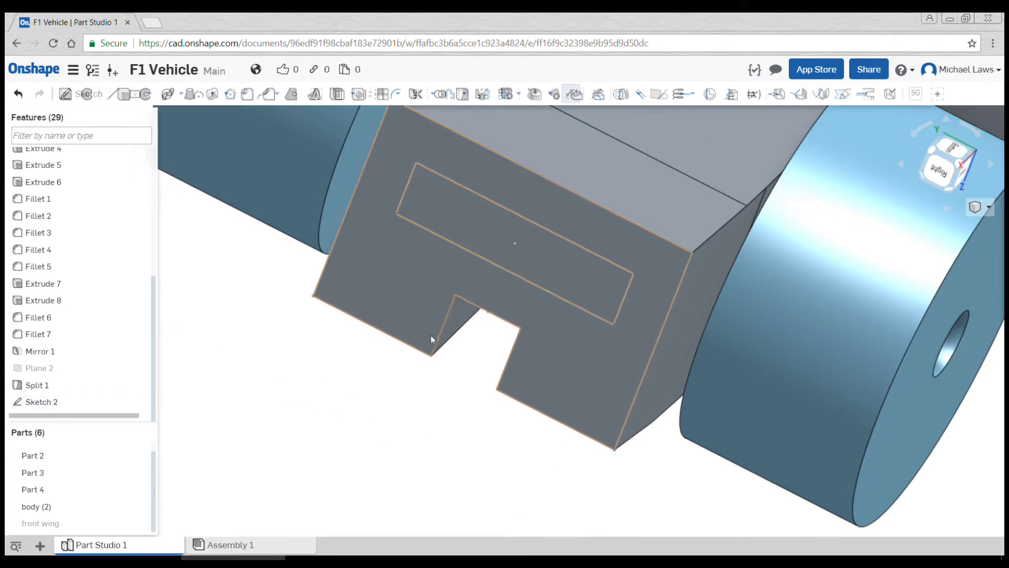
- Extrude the sketched rectangle 6 mm outward from the cut face, adding it to the body as a tab
scroll(431, 335, "down", 3)
right_click_drag(476, 426, 463, 425)
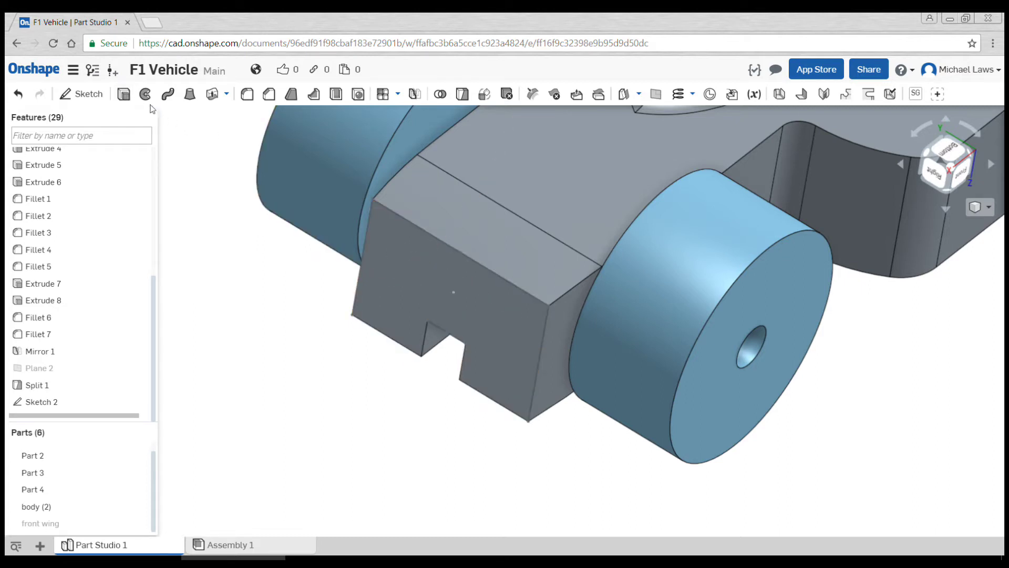
left_click(124, 93)
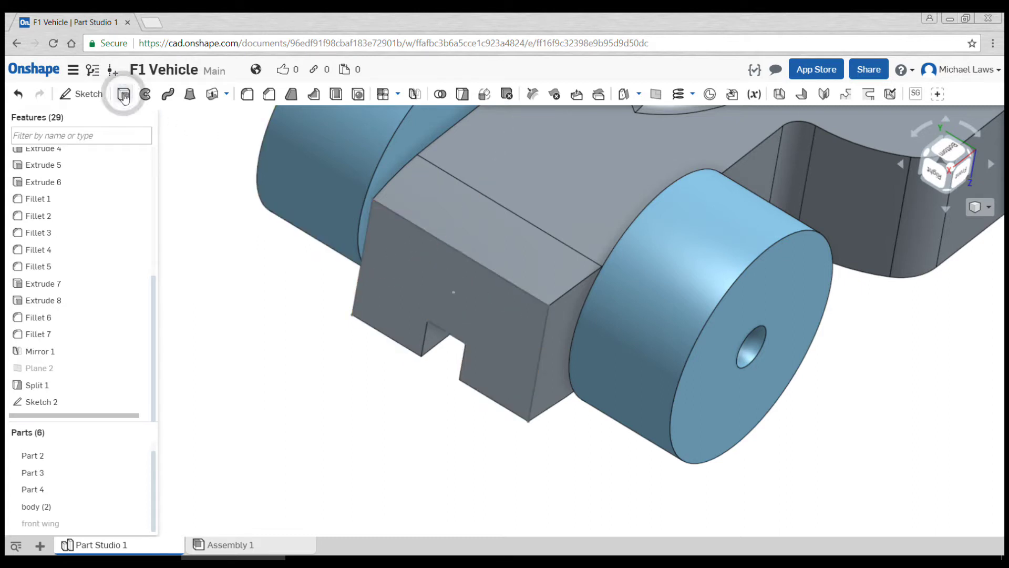
left_click(417, 266)
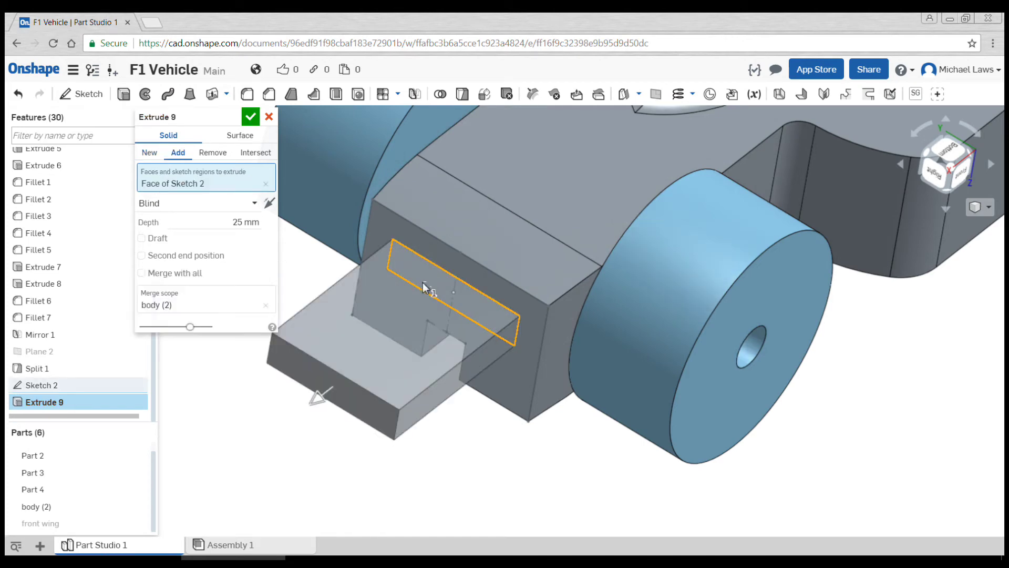
left_click(247, 222)
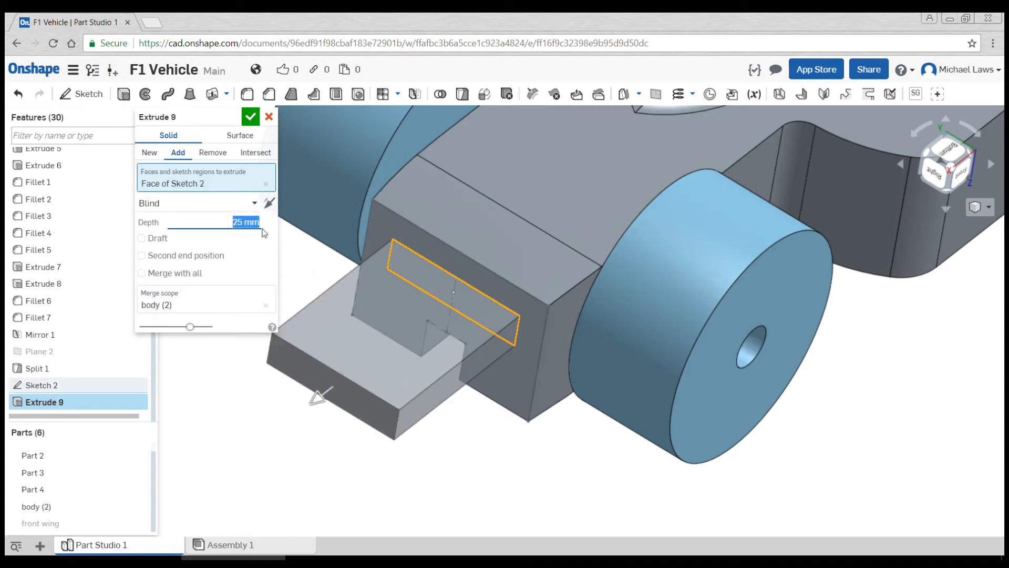
key("Return")
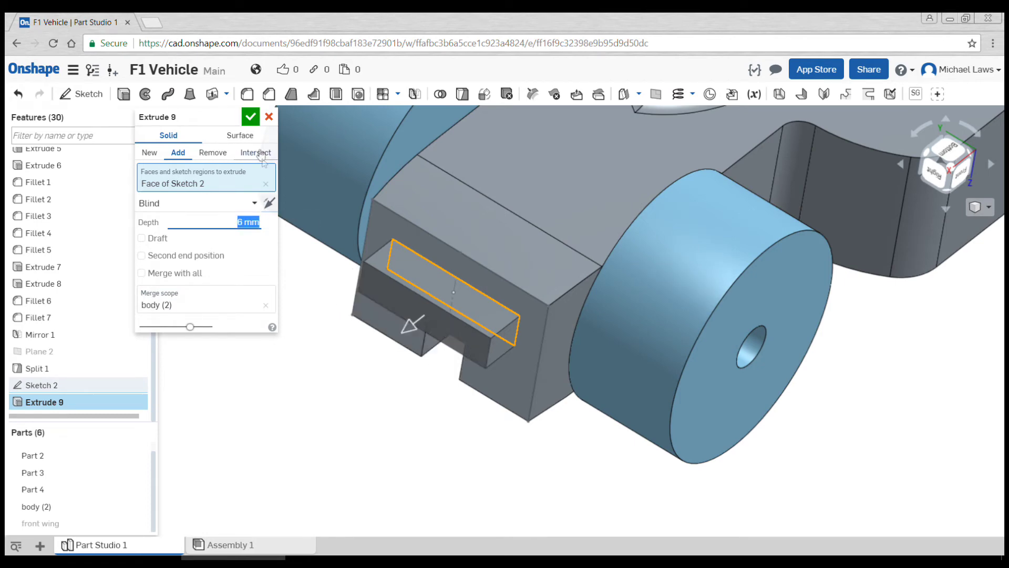
left_click(250, 122)
- Hide the body and show the front wing and Sketch 2 to expose the rectangle on the wing's cut face
scroll(382, 359, "down", 2)
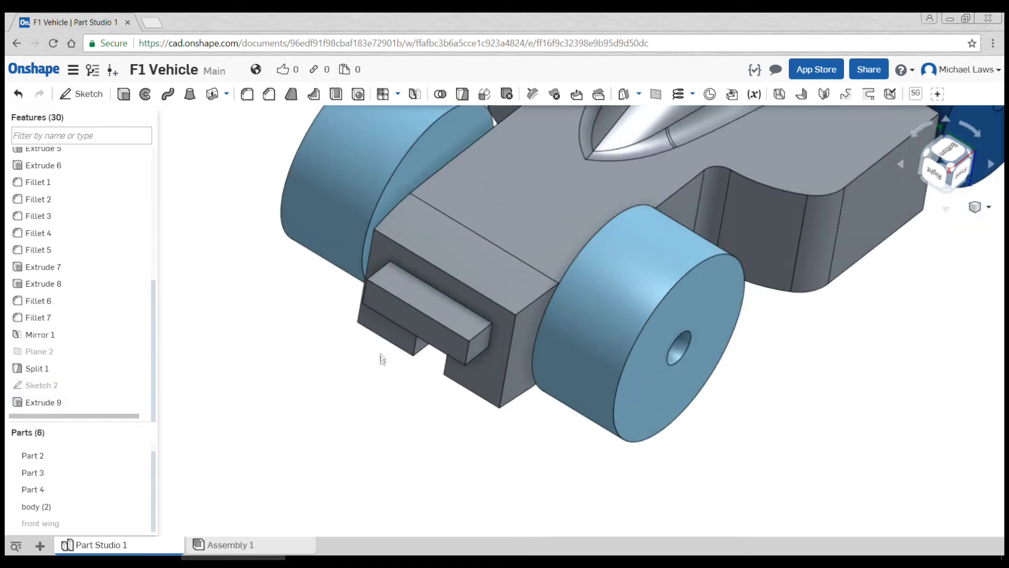
left_click(137, 506)
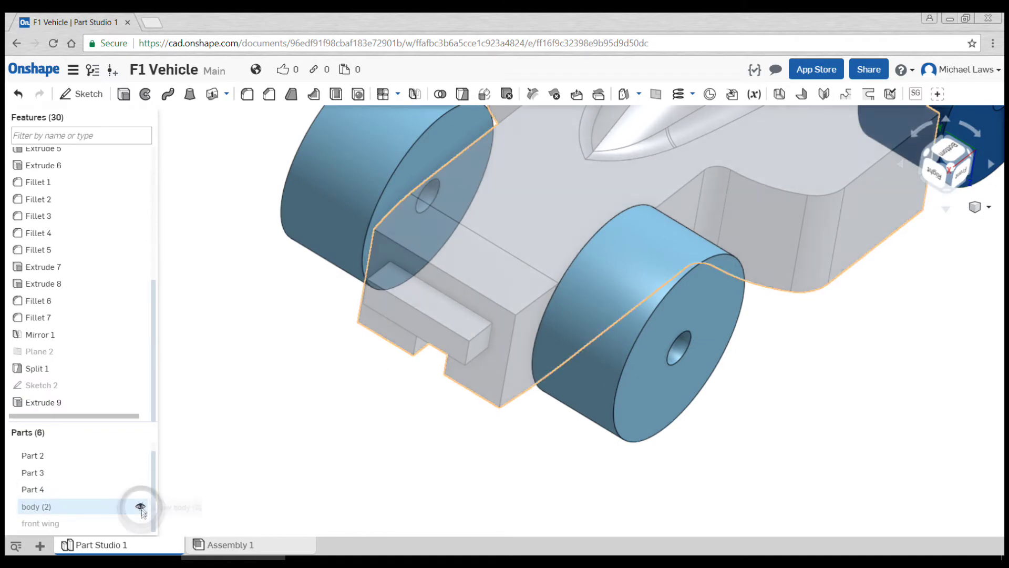
left_click(140, 523)
mouse_move(240, 463)
right_mouse_down()
mouse_move(345, 415)
mouse_move(336, 432)
mouse_move(344, 448)
mouse_move(362, 441)
mouse_move(370, 412)
mouse_move(415, 409)
right_mouse_up()
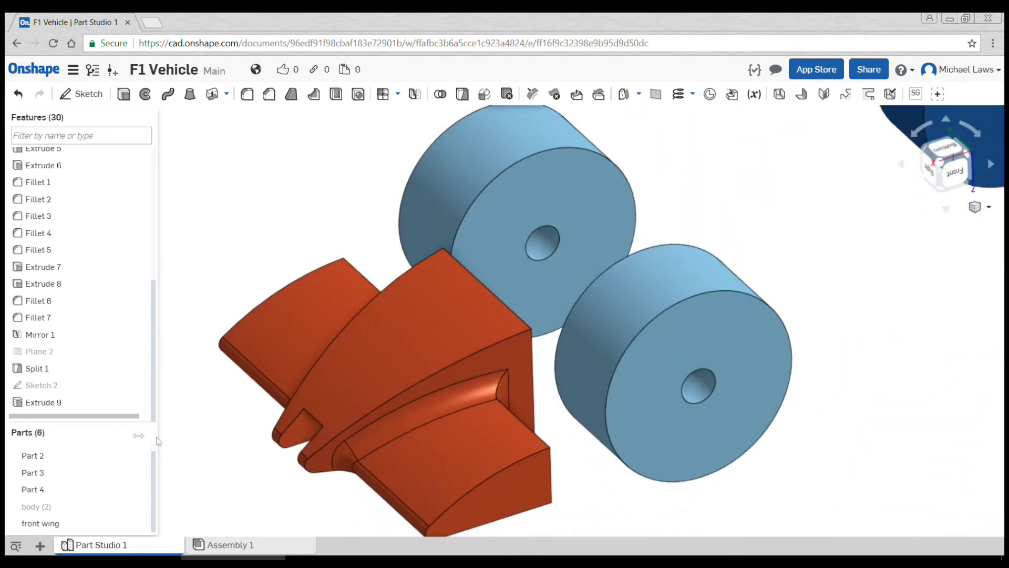
left_click(140, 386)
mouse_move(563, 263)
right_mouse_down()
mouse_move(588, 269)
mouse_move(549, 276)
mouse_move(517, 301)
right_mouse_up()
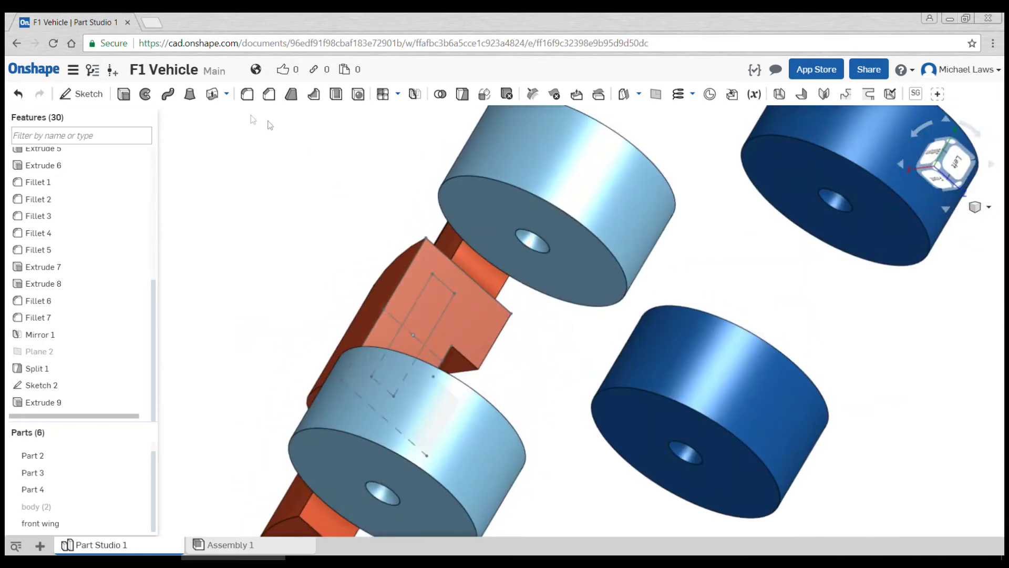
- Extrude the Sketch 2 rectangle as a blind Remove into the front wing's cut face to form a matching pocket
left_click(124, 94)
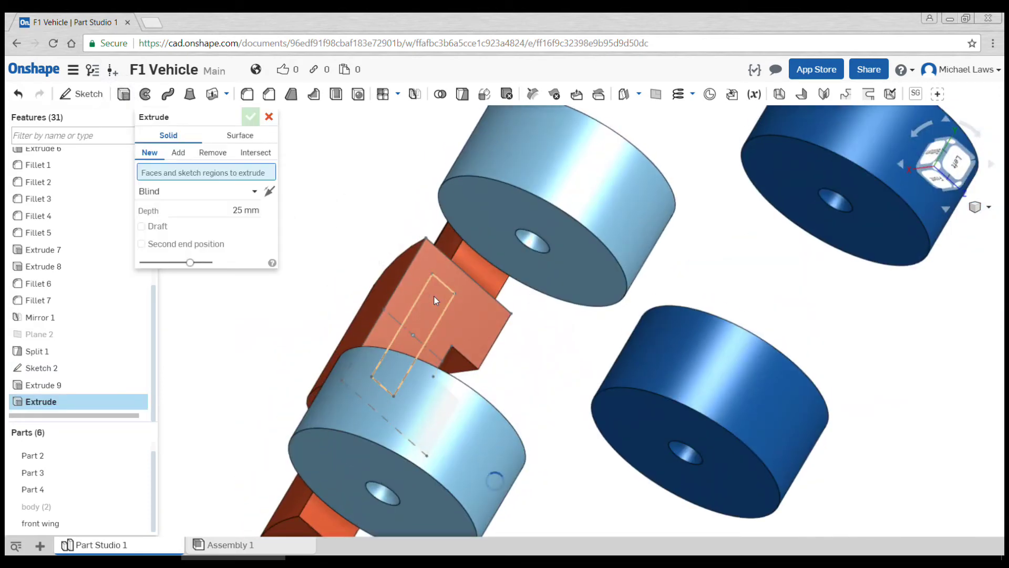
left_click(434, 298)
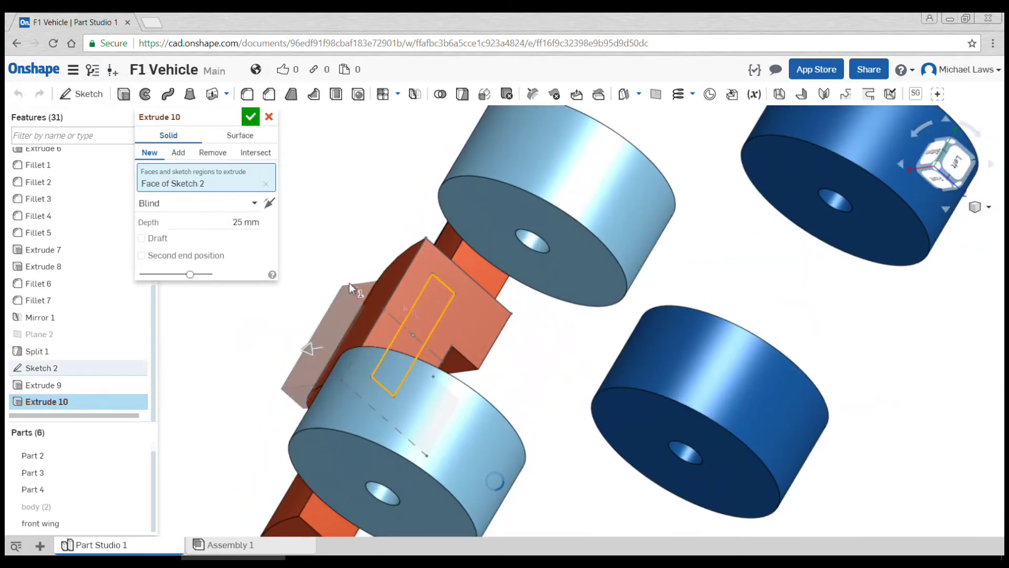
left_click(213, 153)
left_click(269, 203)
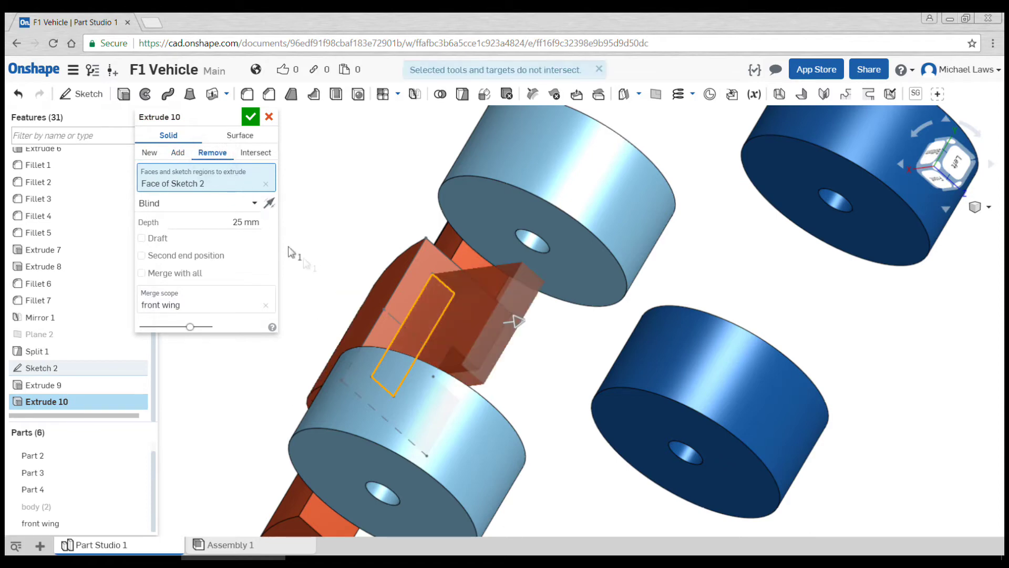
left_click(270, 204)
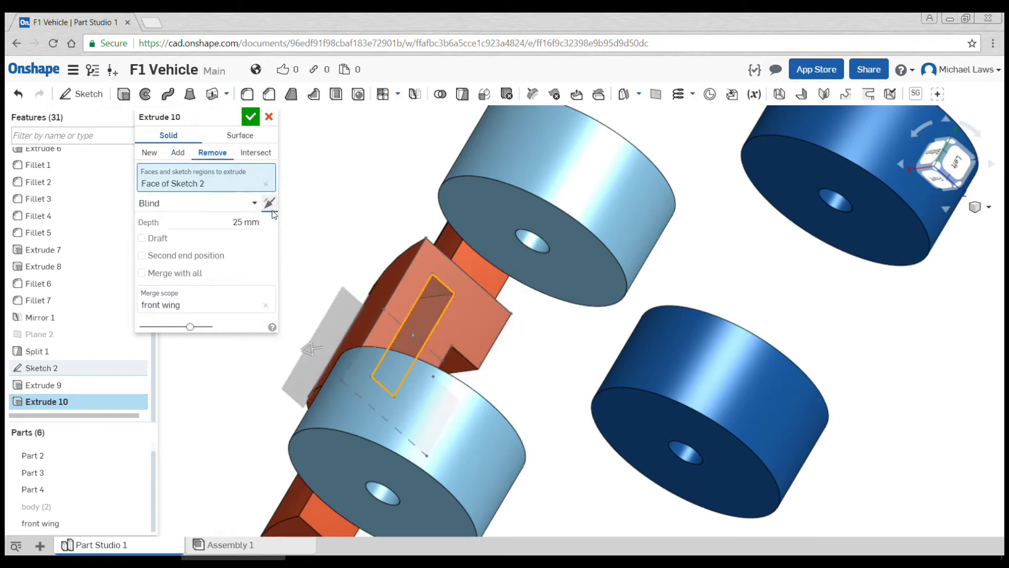
left_click(254, 222)
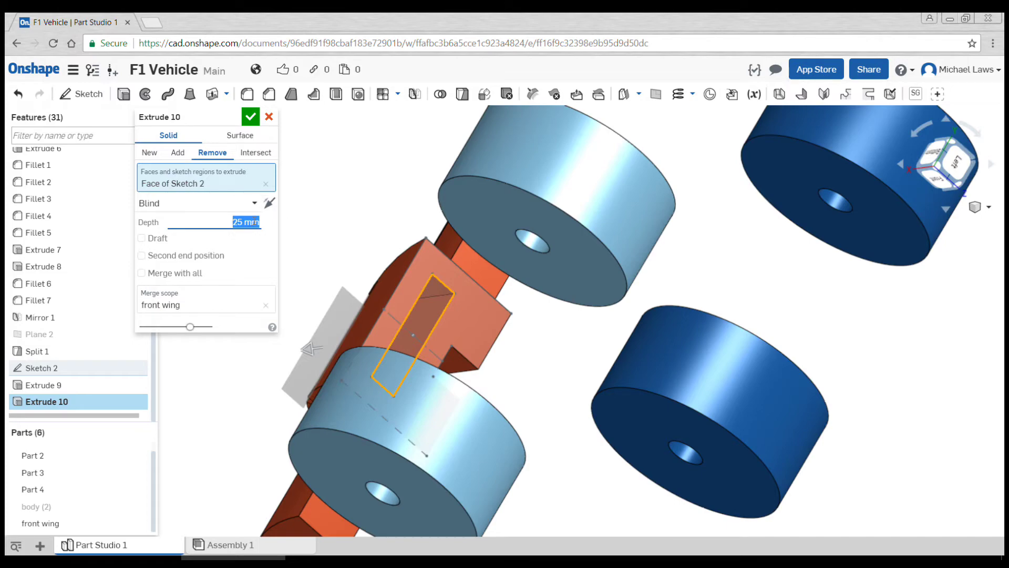
key("Return")
right_click_drag(338, 226, 485, 255)
left_click(250, 118)
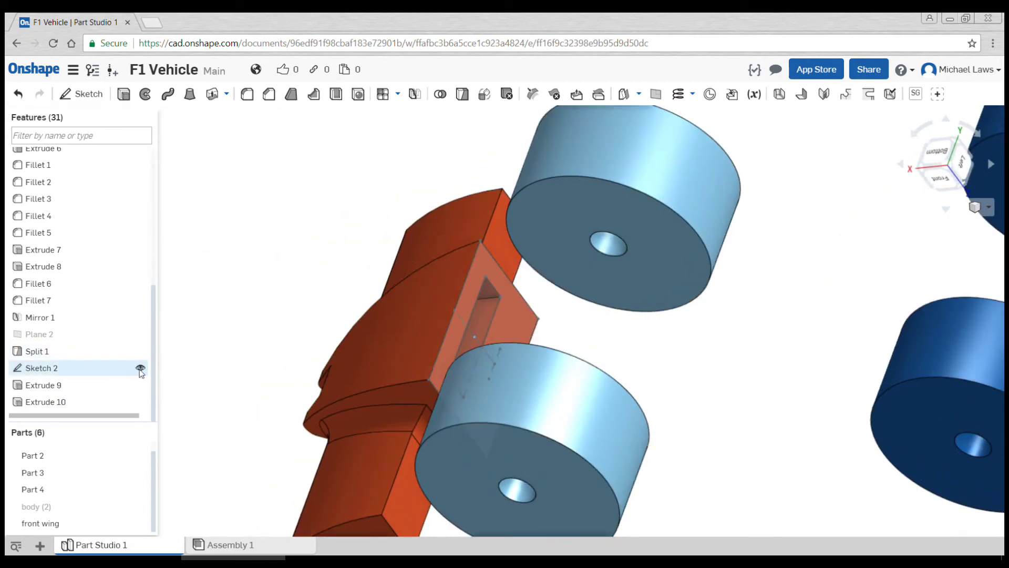
- Hide Sketch 2, and swap the front wing for the body to view the whole car with its front tab
left_click(140, 368)
right_click_drag(255, 353, 310, 344)
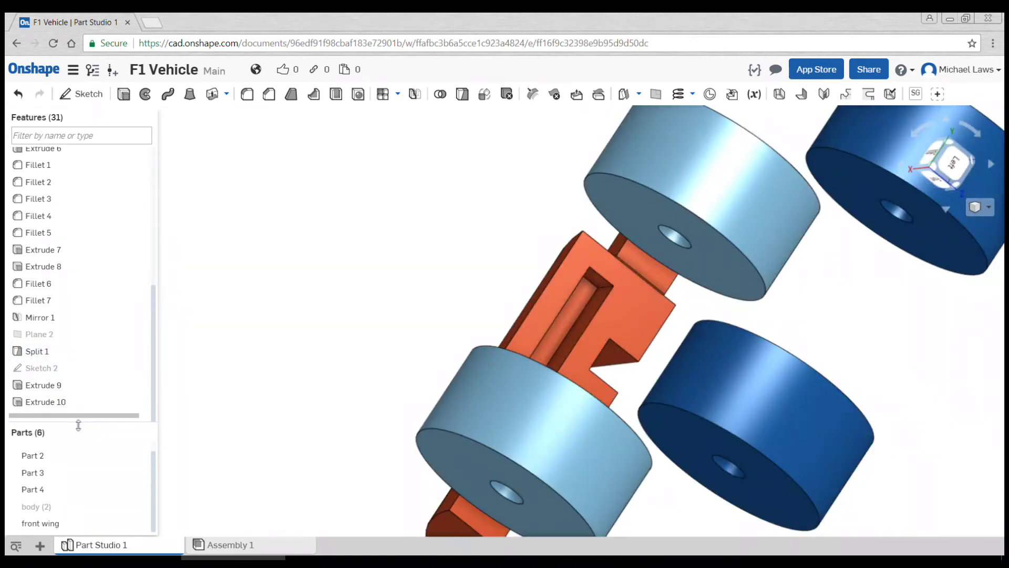
mouse_move(140, 524)
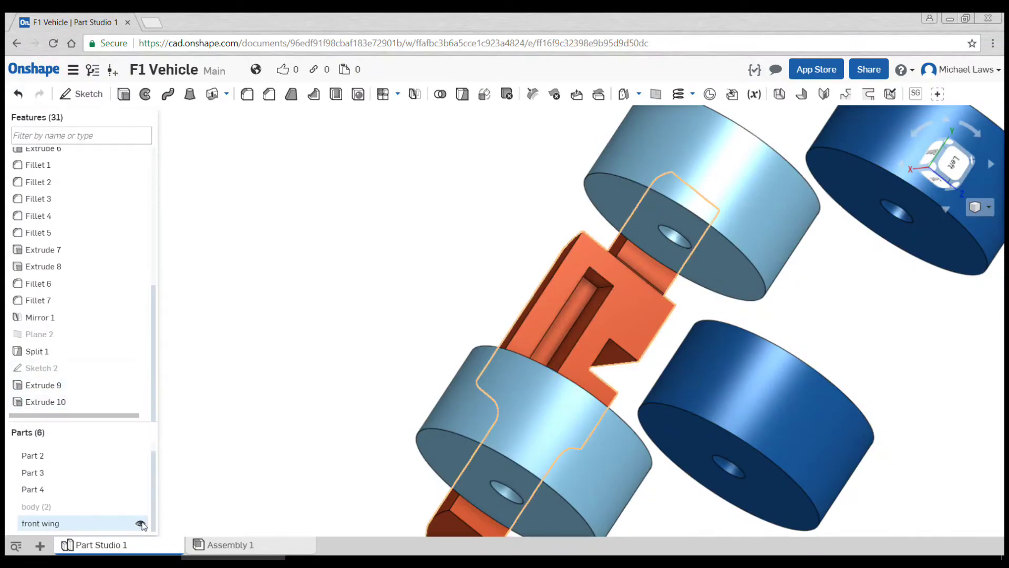
left_click(140, 507)
left_click(139, 523)
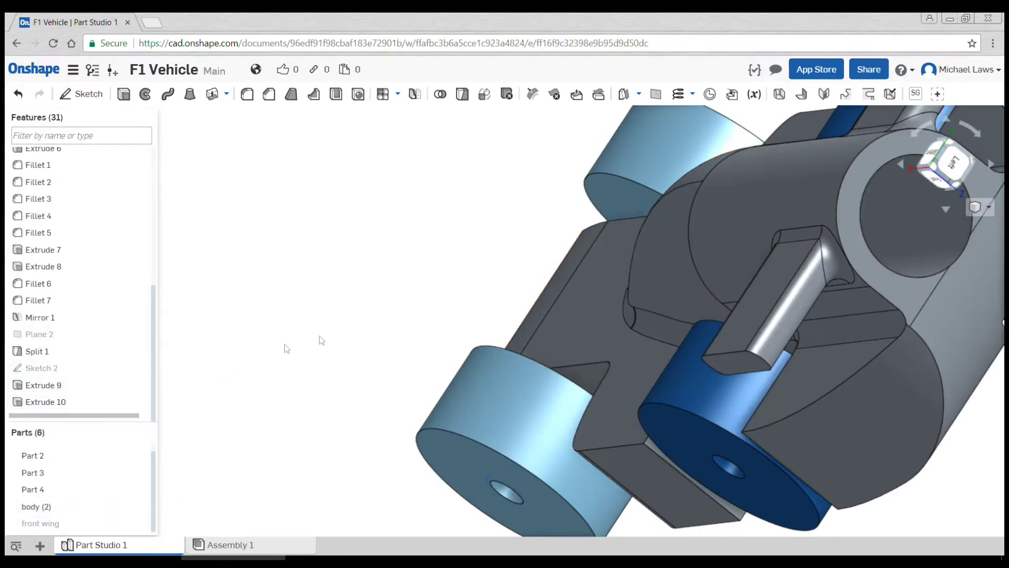
key("f")
right_click_drag(358, 326, 254, 432)
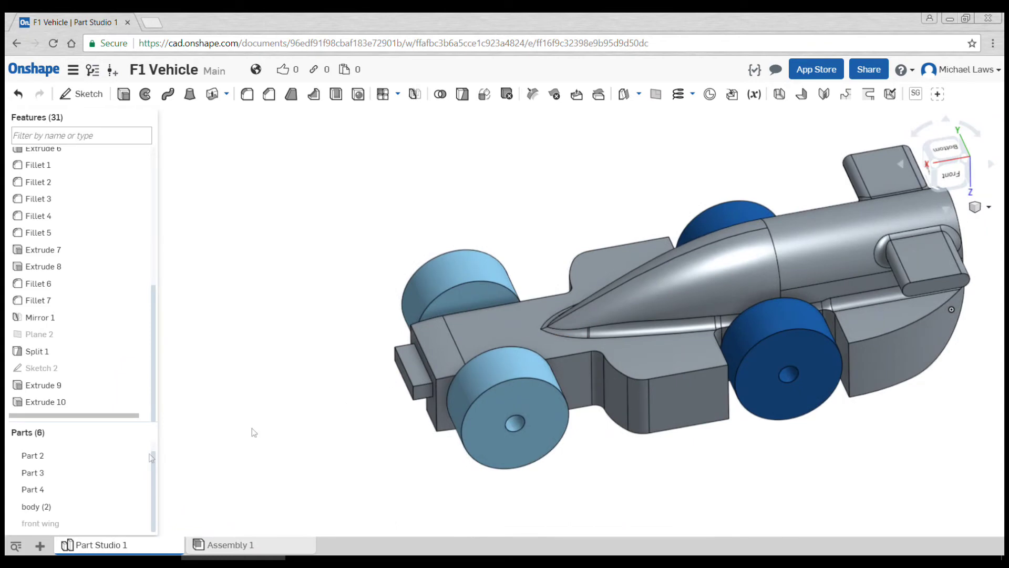
- Show the front wing to check its fit against the body, and hide it again to inspect the tab
left_click(140, 522)
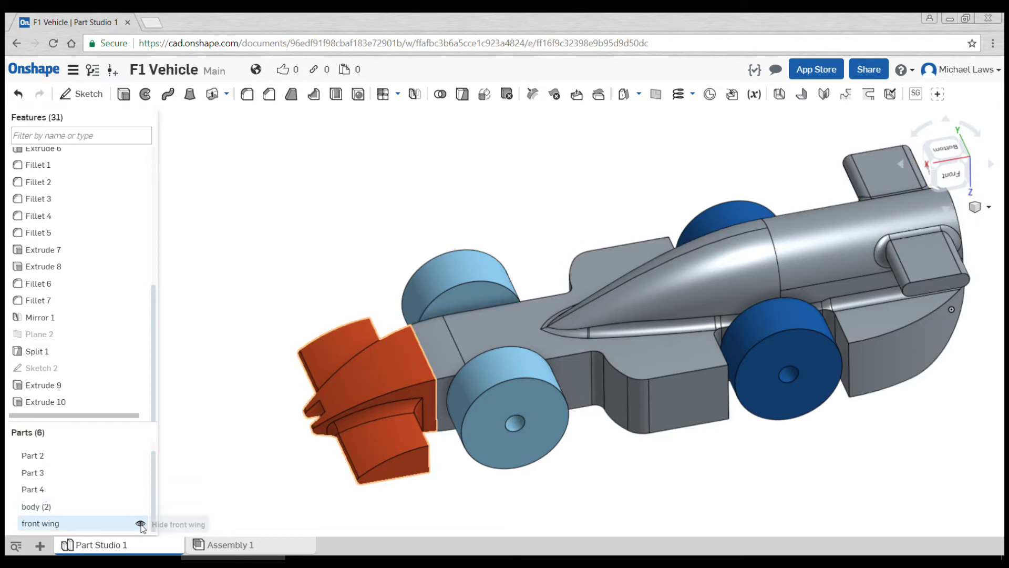
left_click(140, 525)
scroll(325, 427, "up", 2)
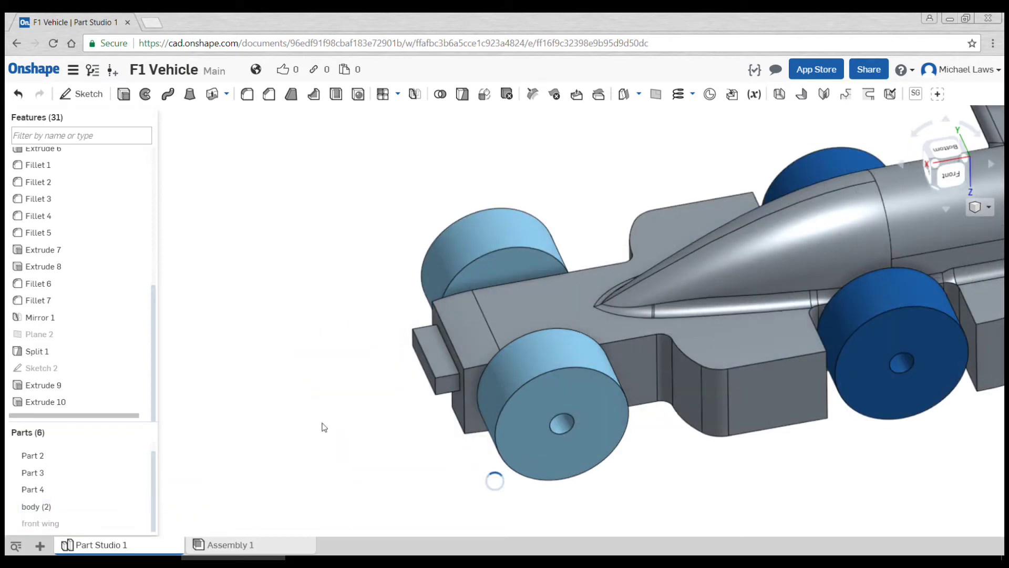
- Fillet the four edges where the rectangular tab meets the body's front face with a 3 mm radius
left_click(248, 95)
scroll(440, 343, "up", 2)
left_click(468, 402)
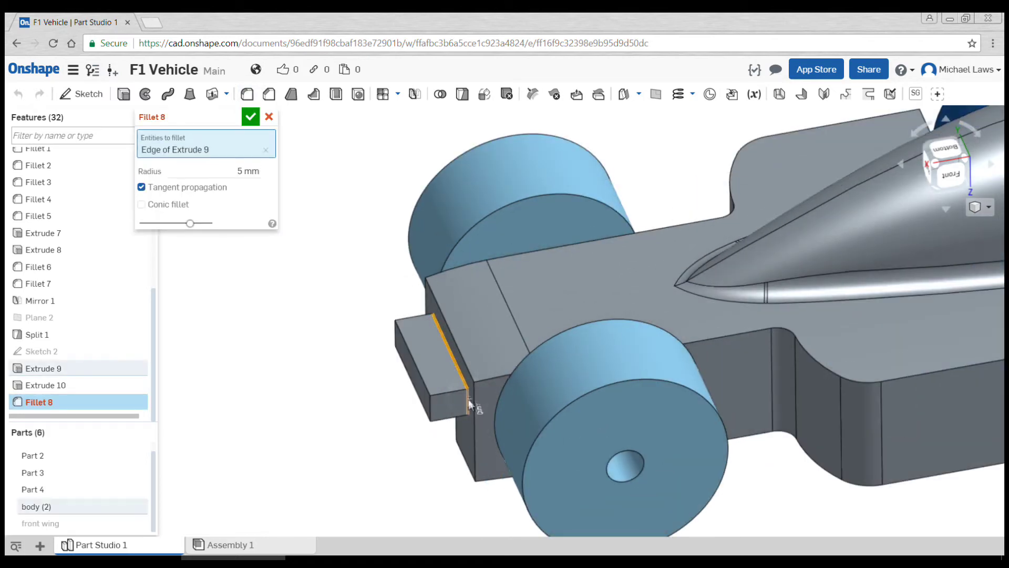
left_click(469, 405)
key("Up")
key("Up")
key("Up")
key("Up")
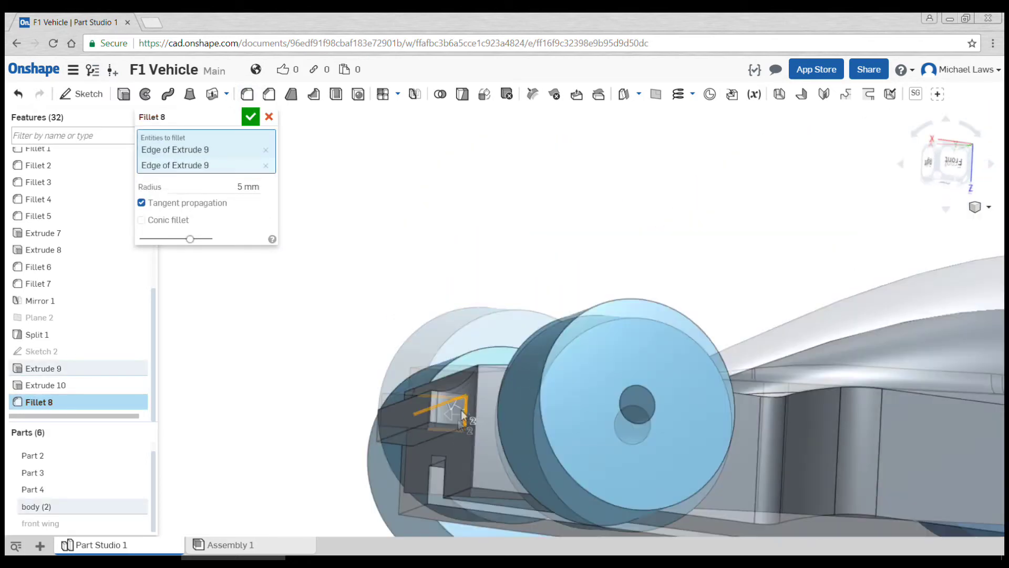
left_click(455, 428)
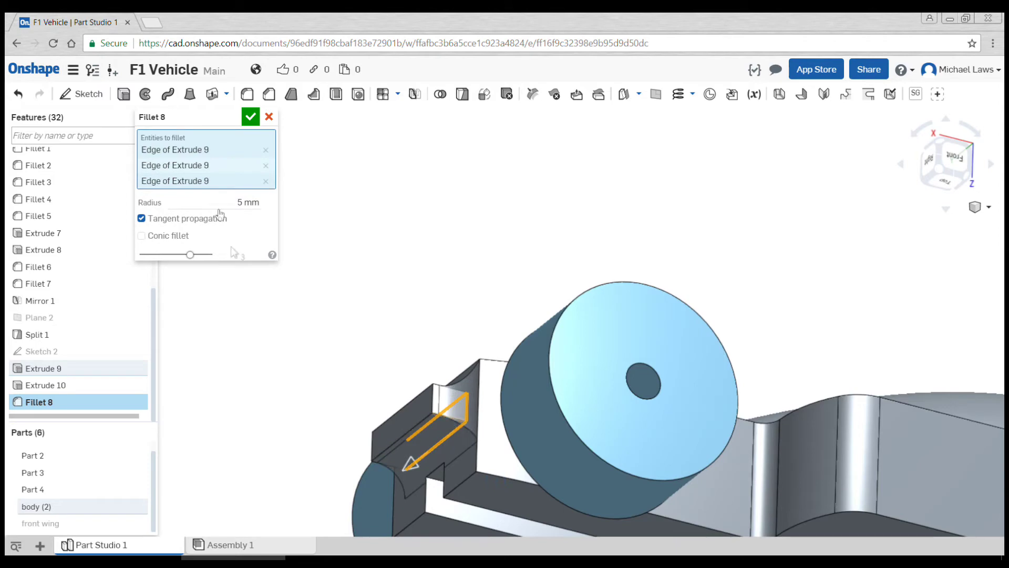
left_click(240, 202)
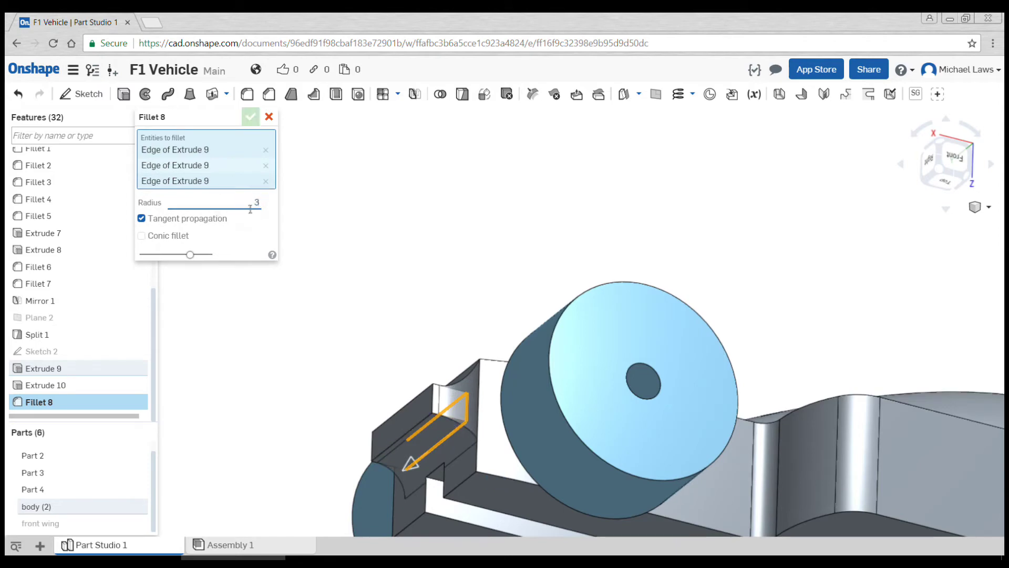
right_click_drag(311, 279, 607, 437)
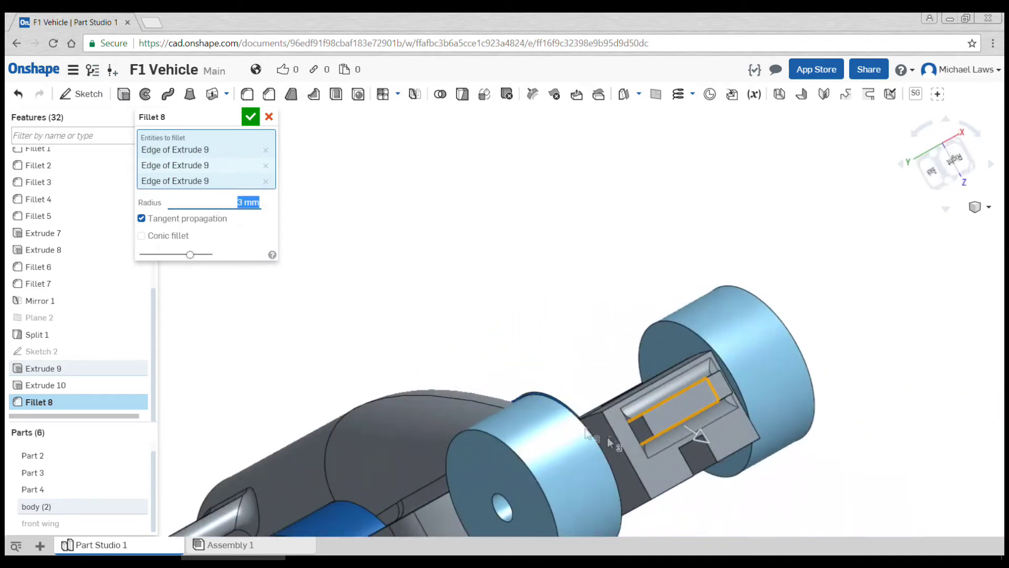
left_click(635, 432)
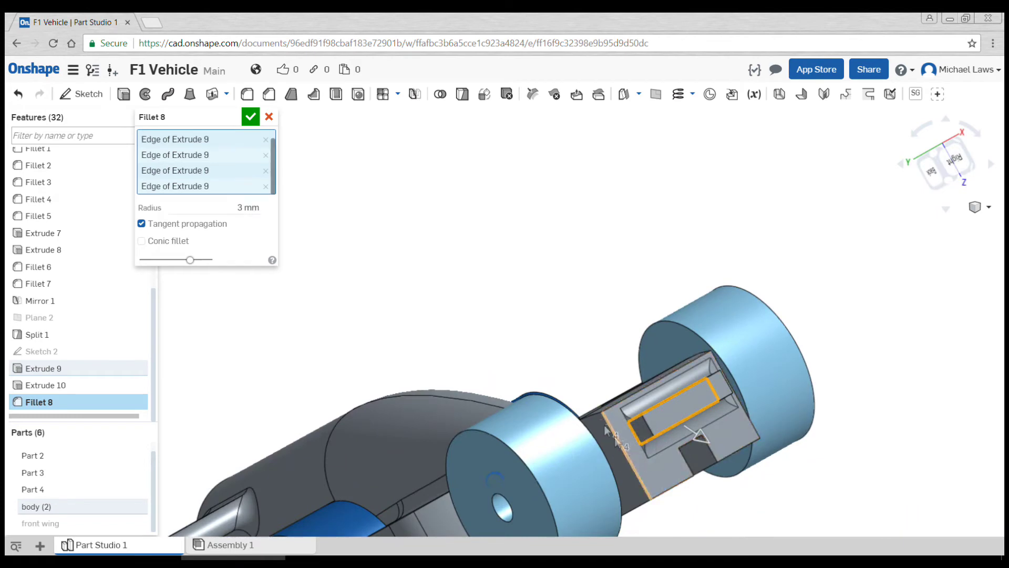
left_click(251, 116)
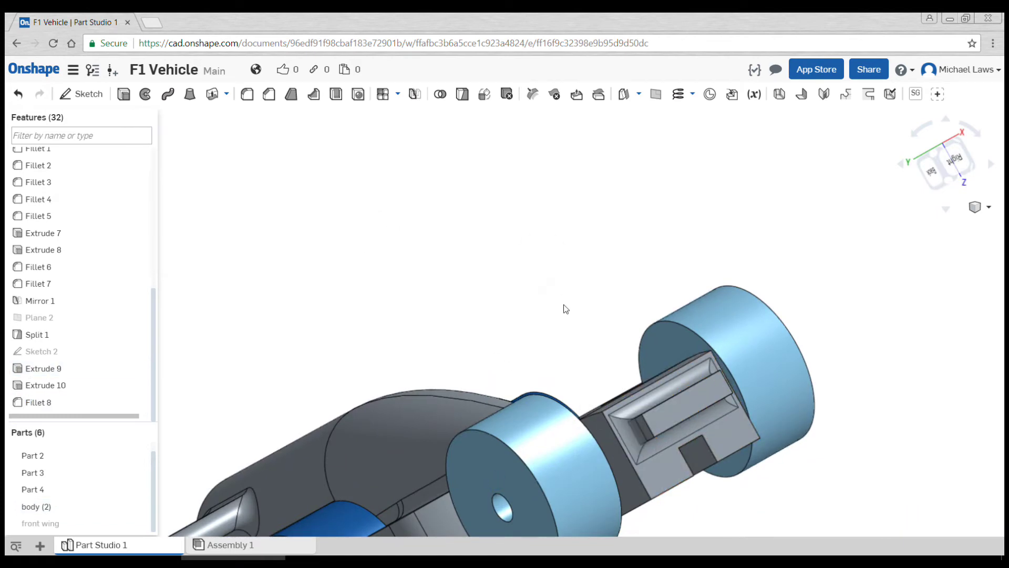
right_click_drag(565, 295, 503, 274)
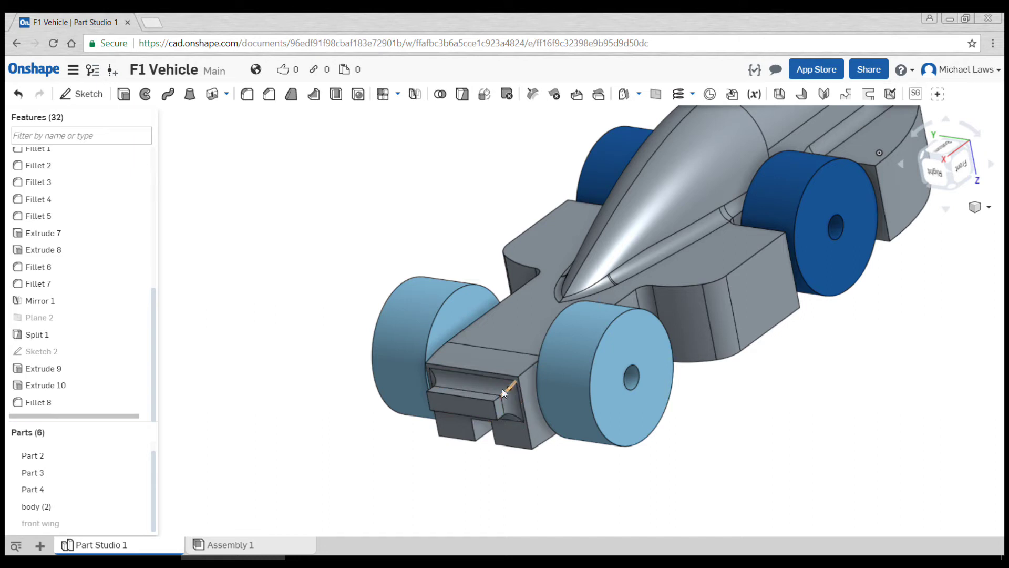
right_click_drag(500, 414, 591, 376)
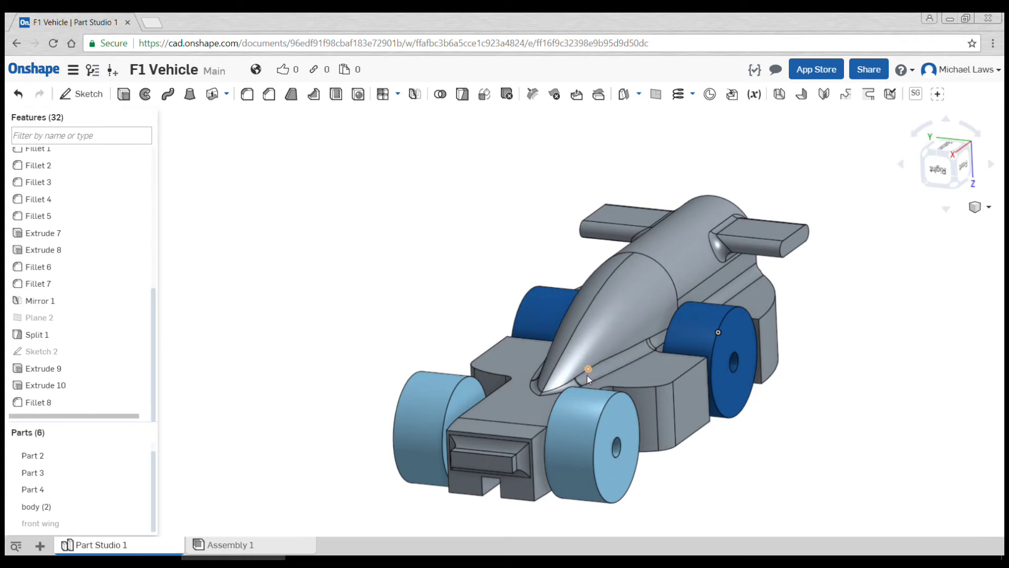
scroll(547, 401, "down", 2)
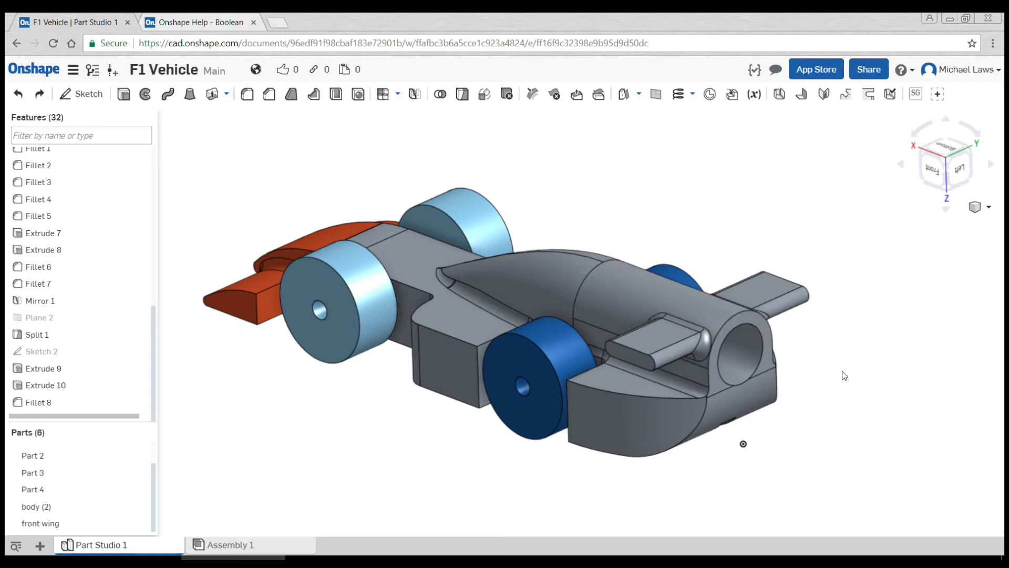
- Start a sketch on the body's rear face around the round bore and project the bore's circular edge into it
scroll(844, 375, "up", 2)
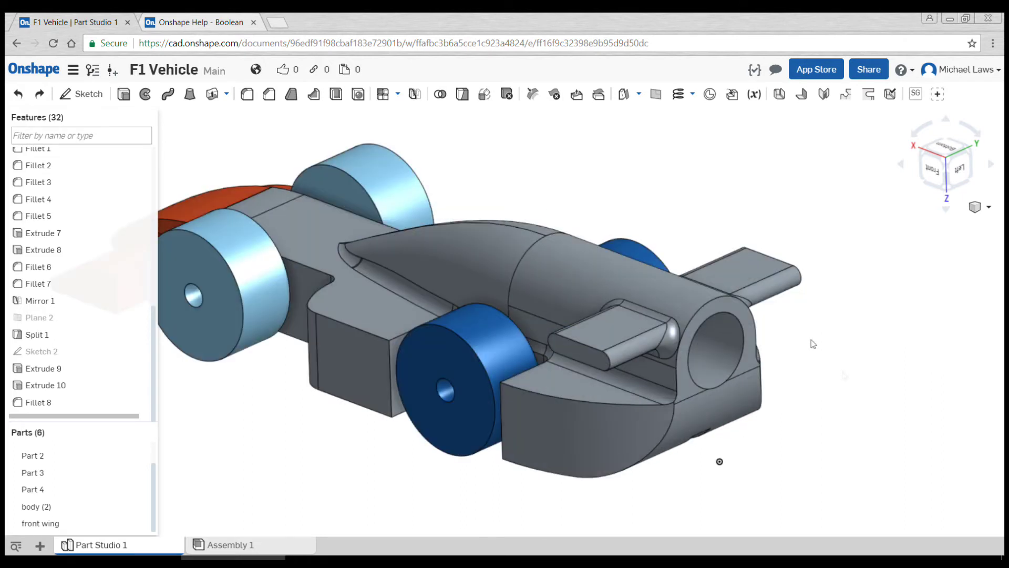
left_click(82, 94)
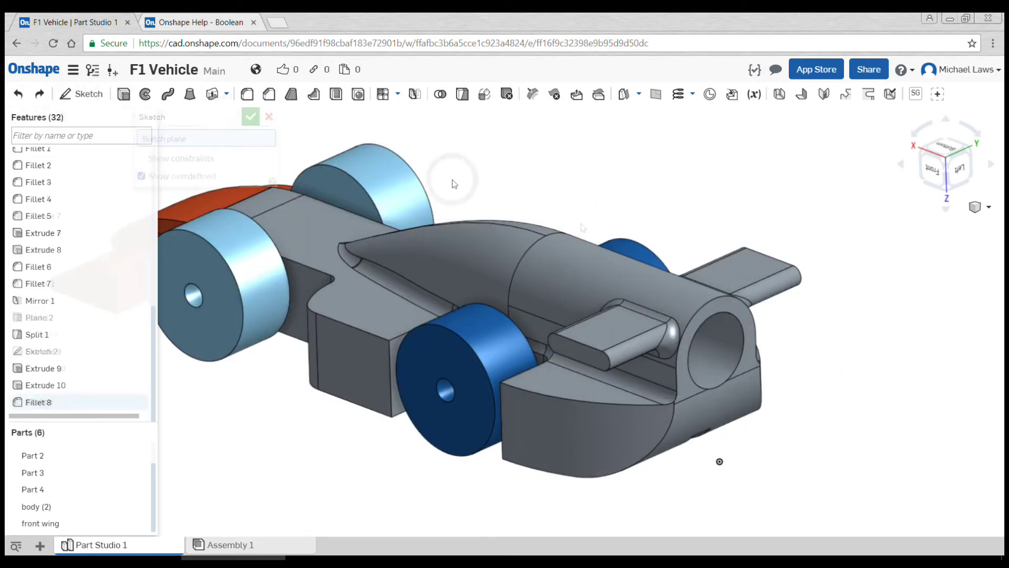
left_click(728, 302)
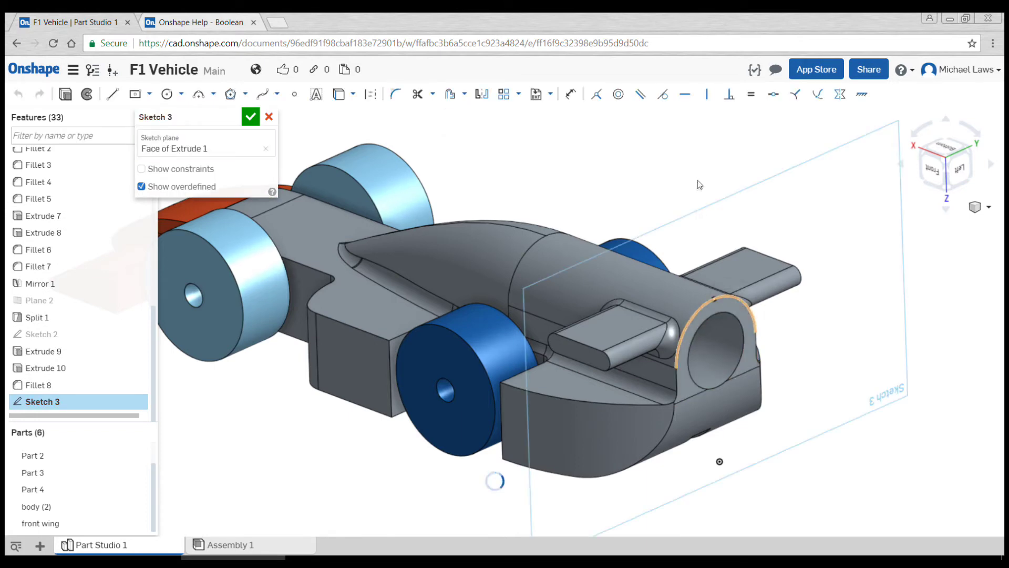
left_click(960, 169)
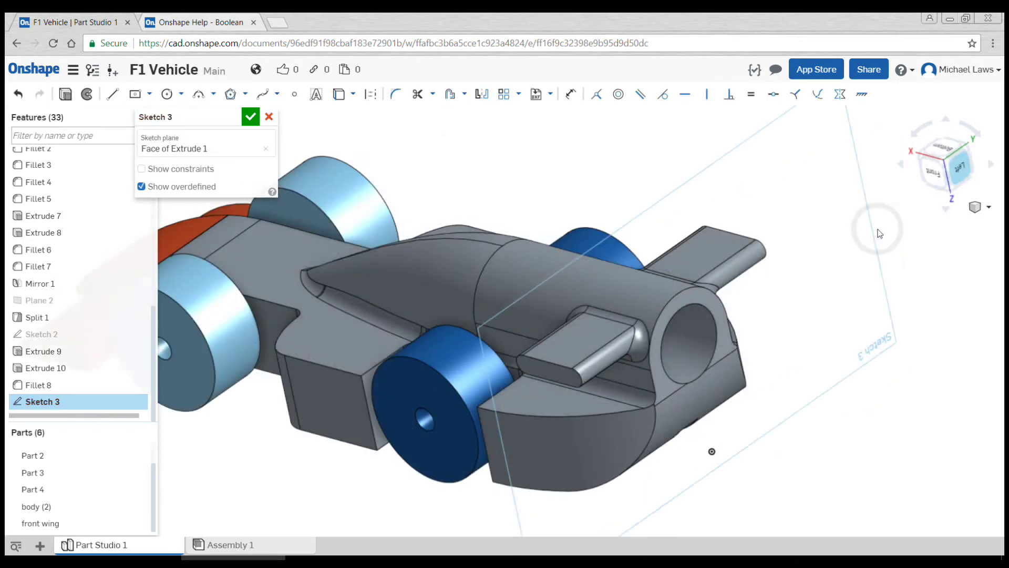
left_click(972, 132)
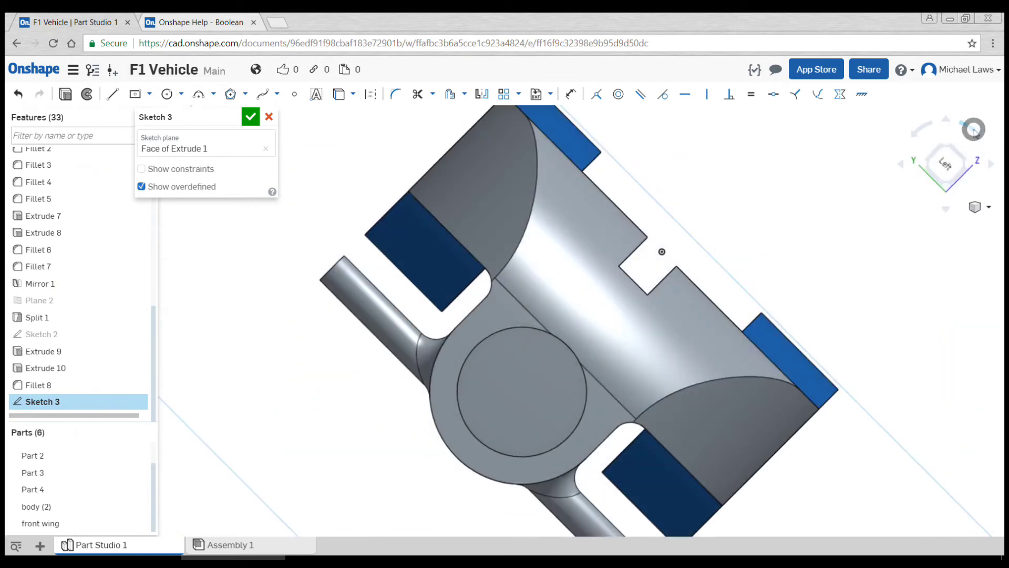
left_click(976, 133)
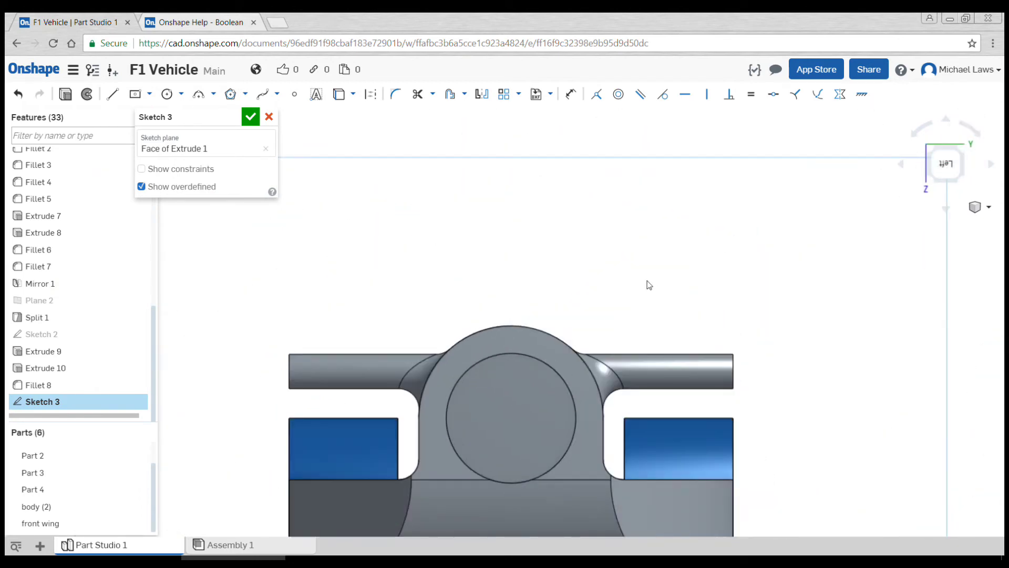
scroll(682, 158, "up", 2)
scroll(429, 134, "down", 2)
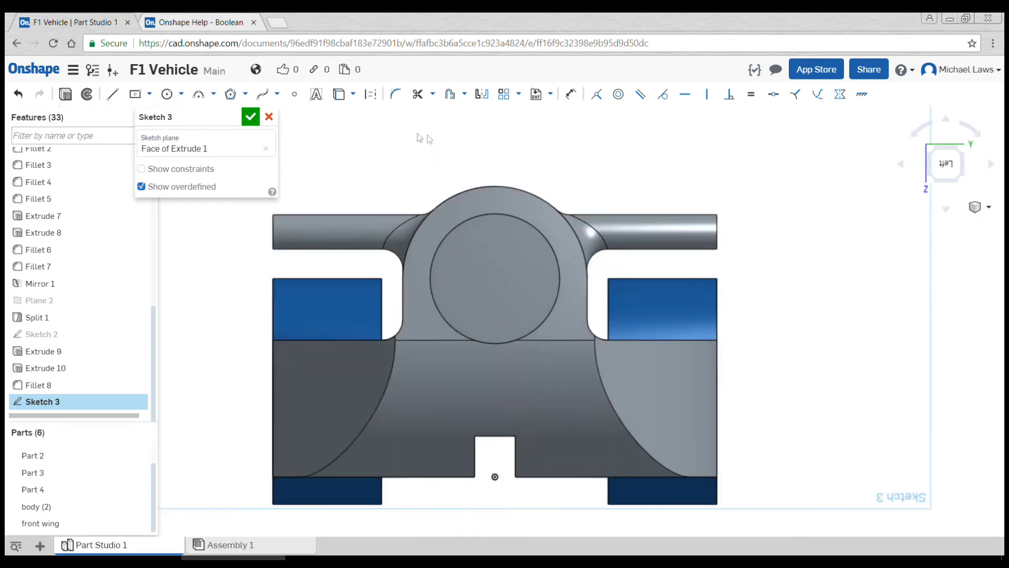
left_click(334, 98)
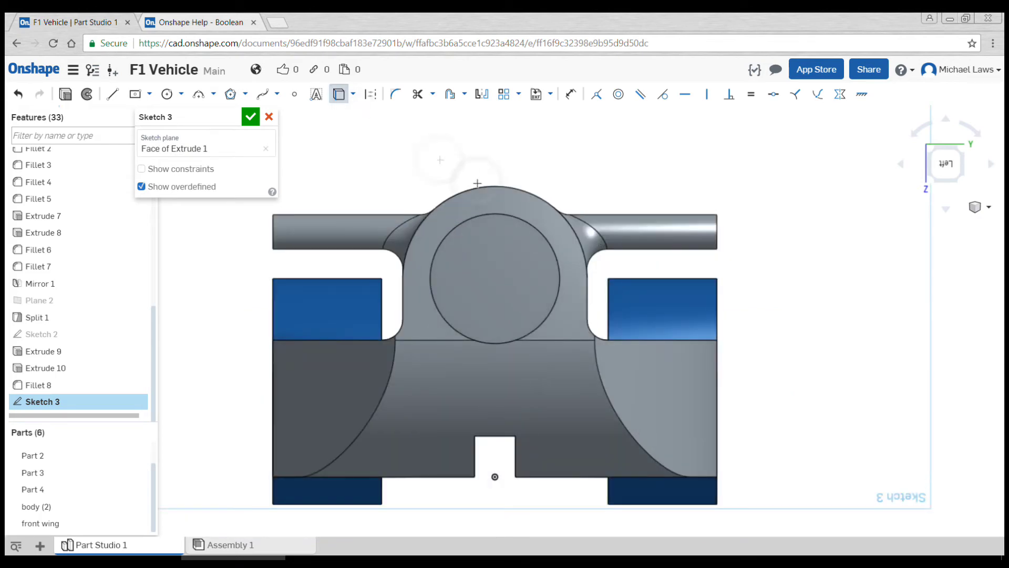
left_click(508, 215)
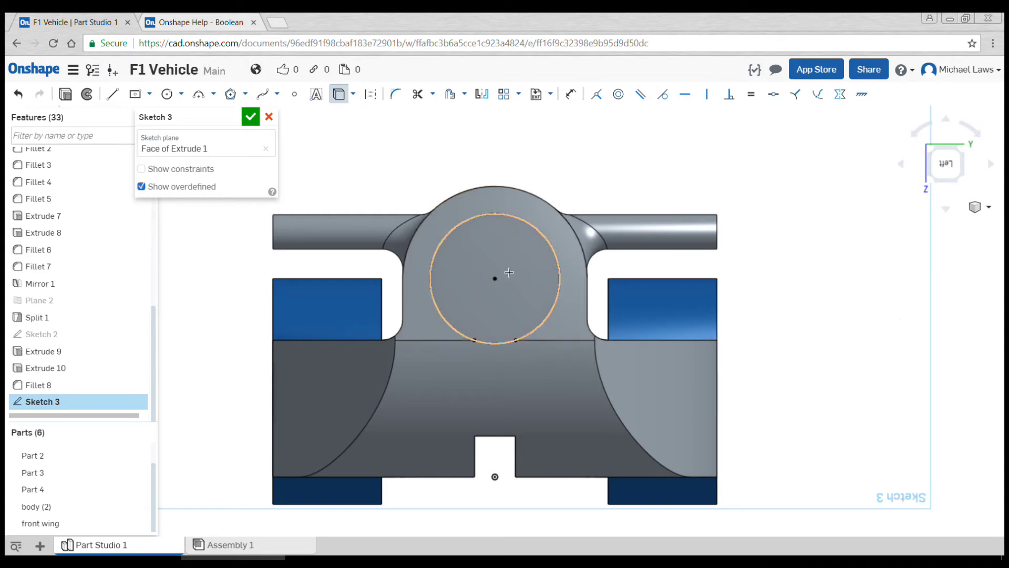
- Draw a three-point arc of about 11.5 mm radius over the bore and make it concentric with the projected circle
left_click(199, 95)
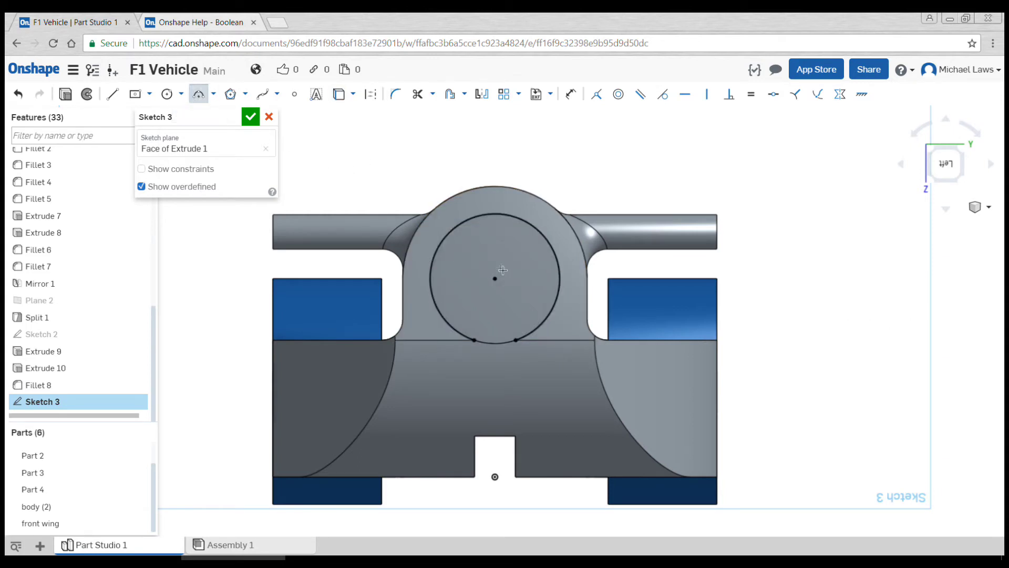
left_click(416, 277)
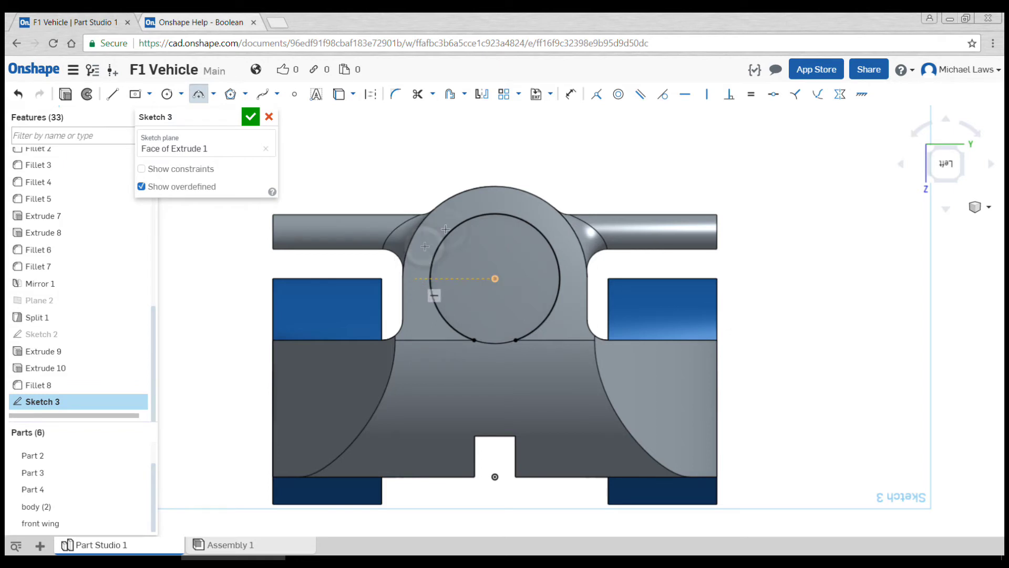
left_click(573, 279)
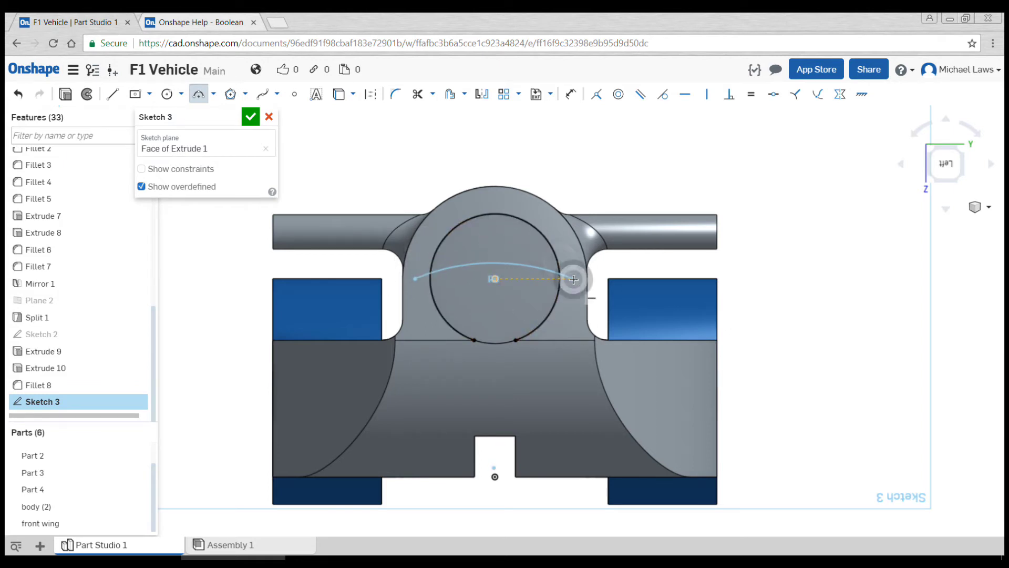
left_click(507, 202)
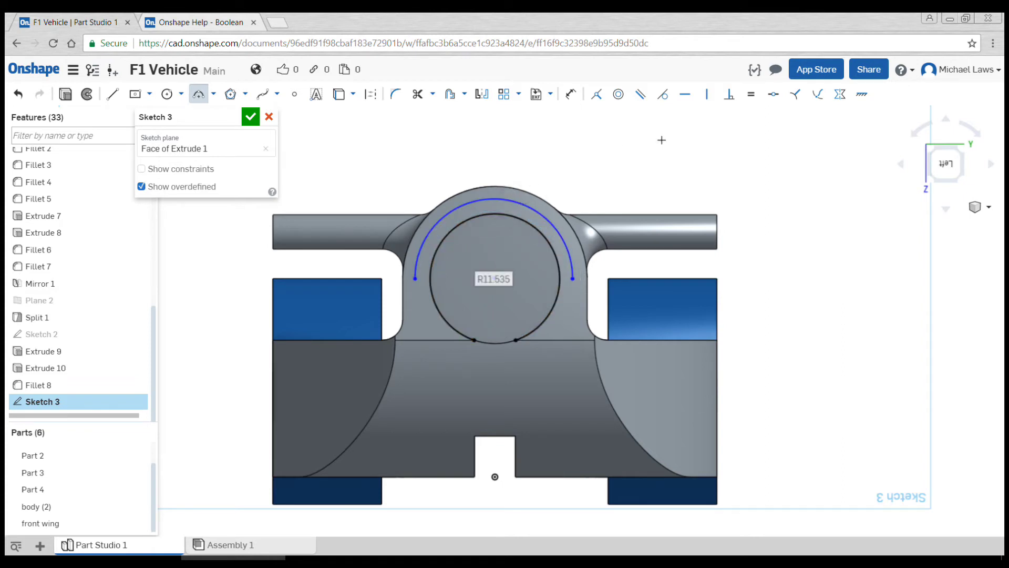
left_click(618, 94)
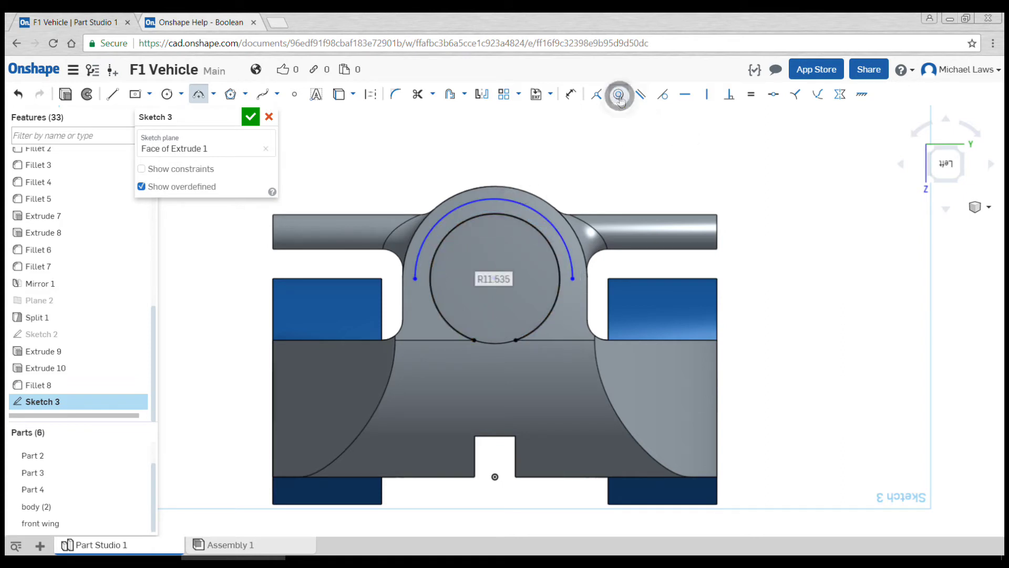
left_click(531, 210)
left_click(531, 223)
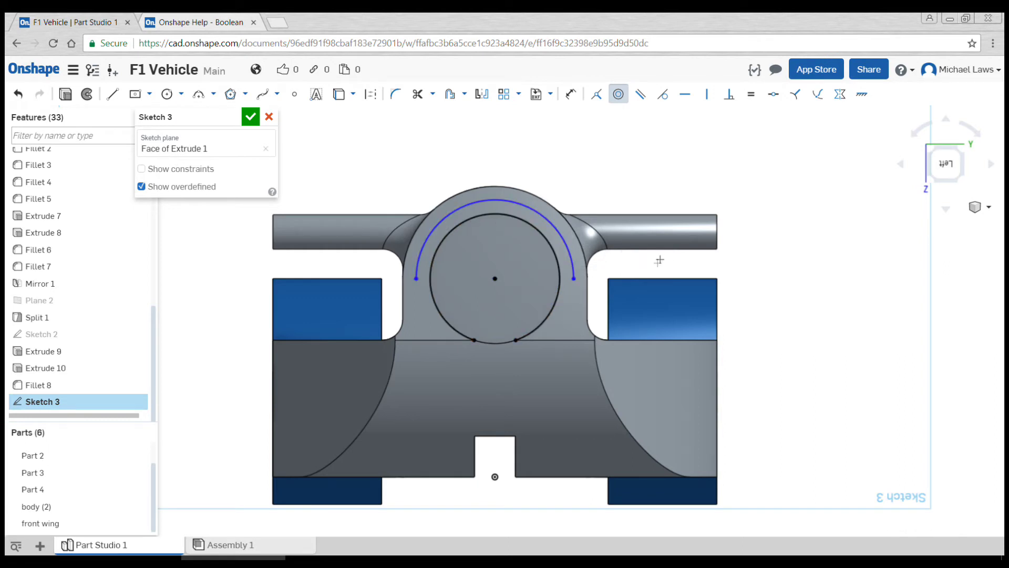
- Join the arc's ends with a rectangular line outline around the rear wing, about 70 mm wide and 20 mm high, and finish the sketch
key("l")
left_click(574, 279)
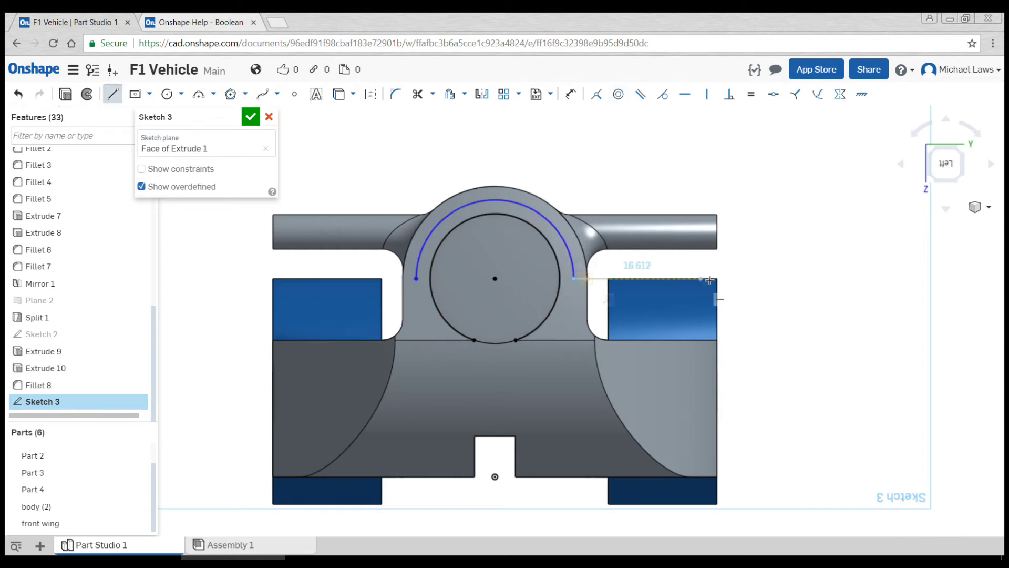
left_click(737, 279)
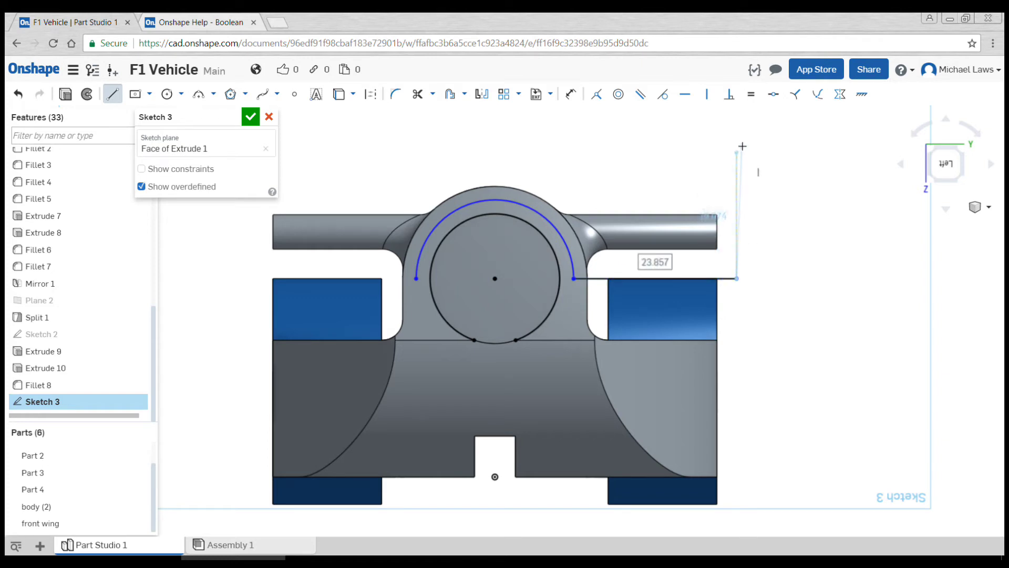
left_click(738, 142)
middle_click_drag(314, 163, 548, 156)
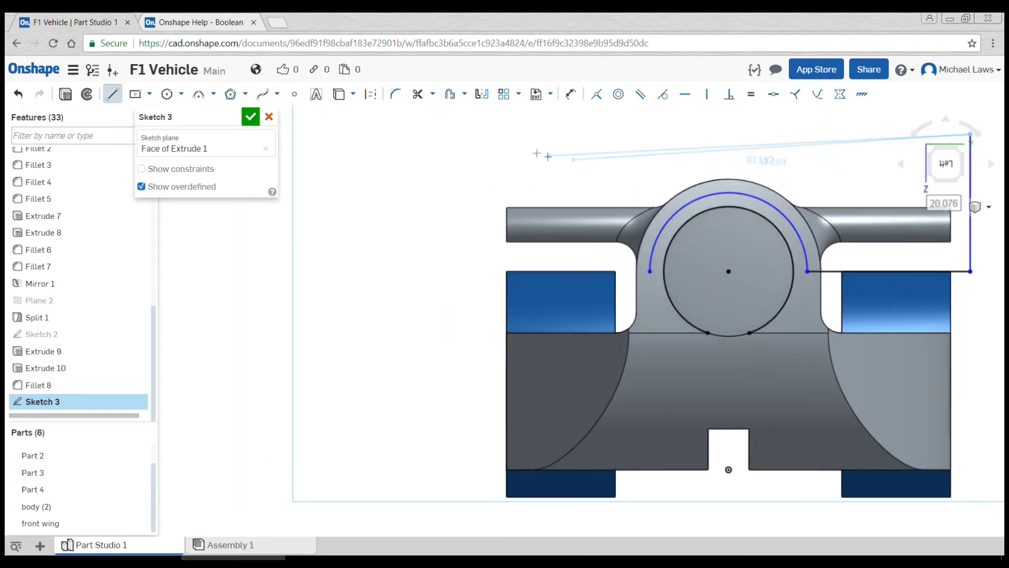
left_click(489, 134)
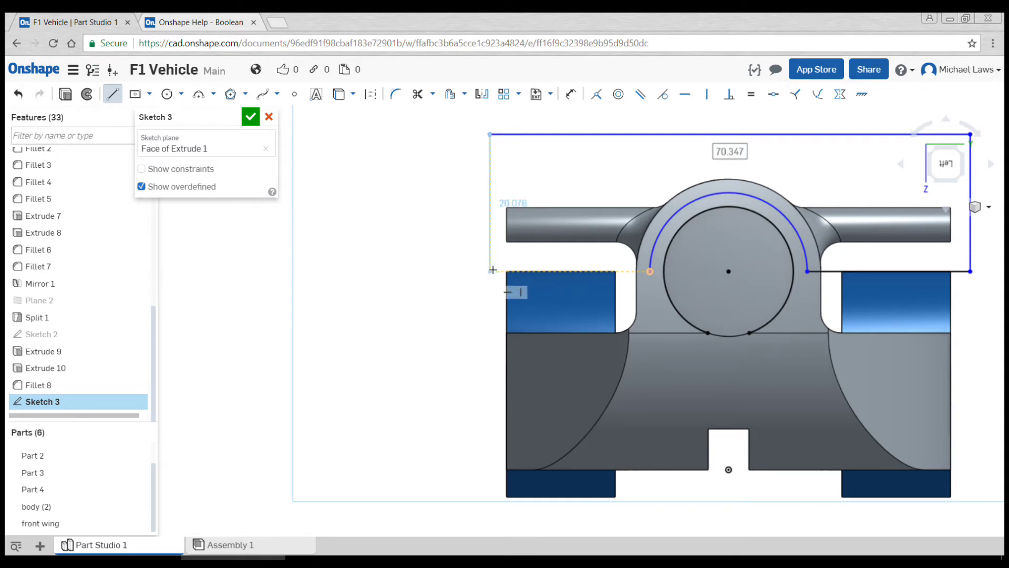
left_click(491, 271)
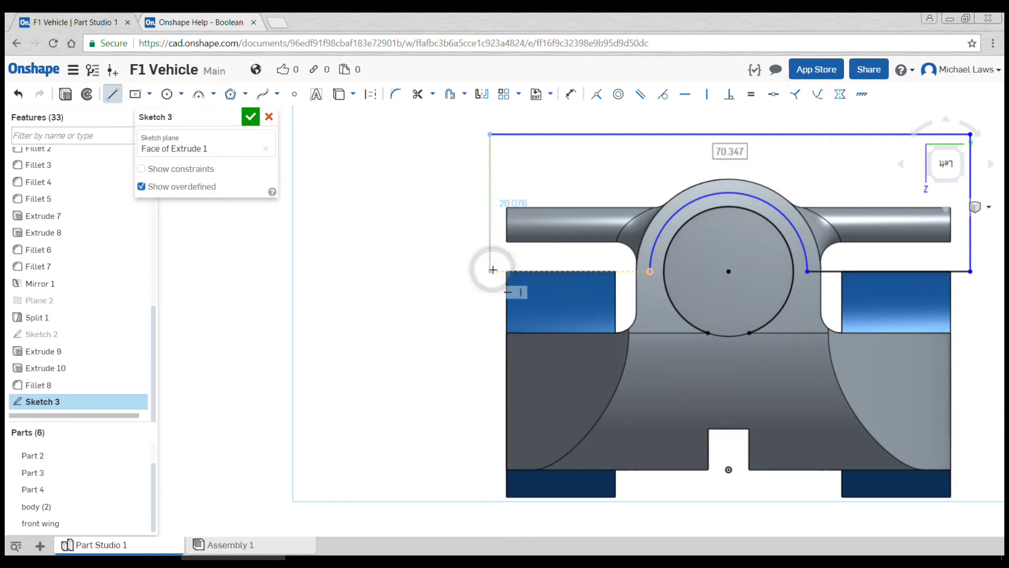
left_click(652, 272)
right_click_drag(651, 272, 330, 138)
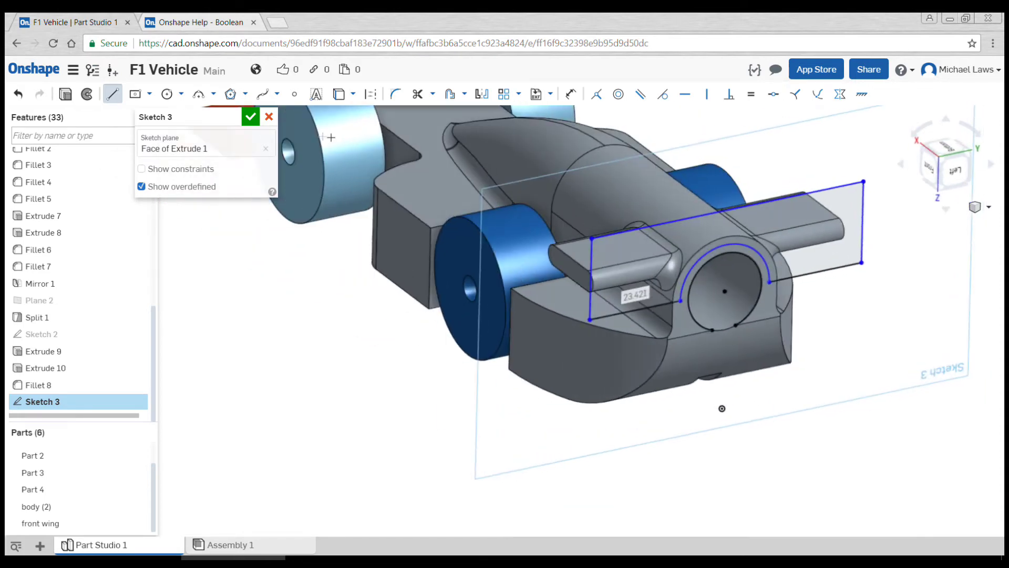
left_click(251, 118)
- Extrude both profile regions around the rear wing as a new solid part, directed forward over the wing
right_click_drag(461, 254, 525, 255)
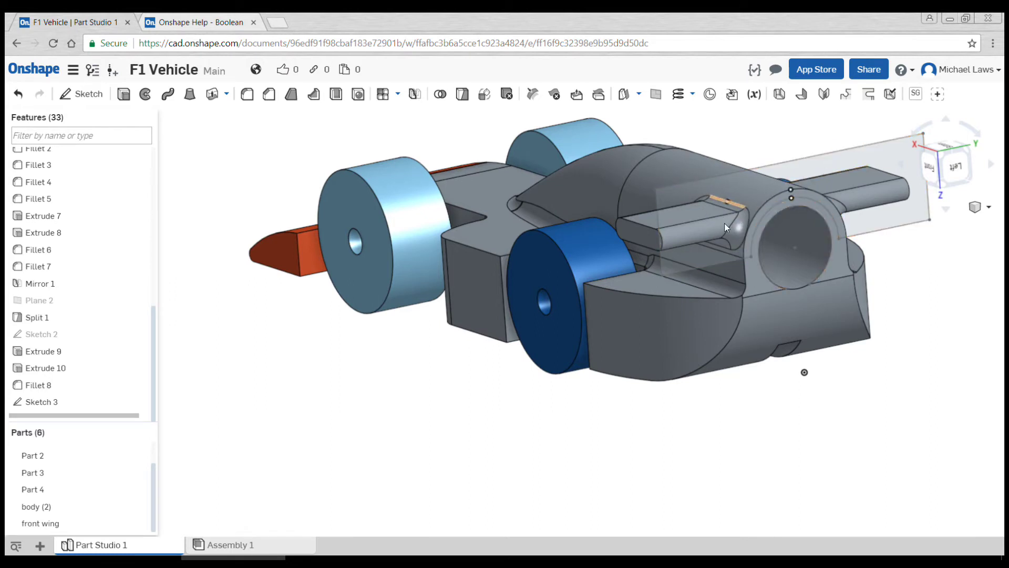
left_click(124, 95)
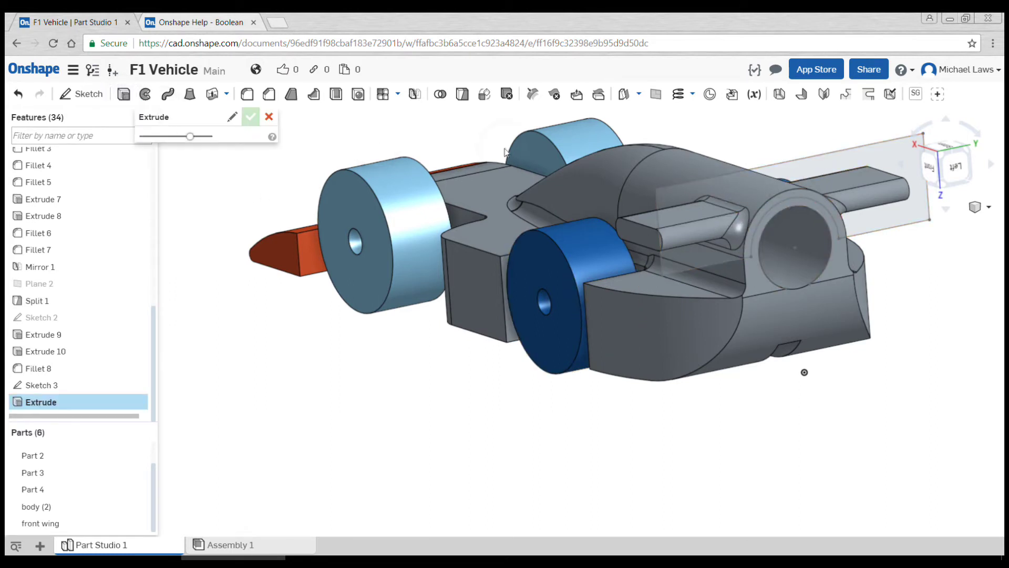
left_click(752, 194)
scroll(762, 200, "up", 5)
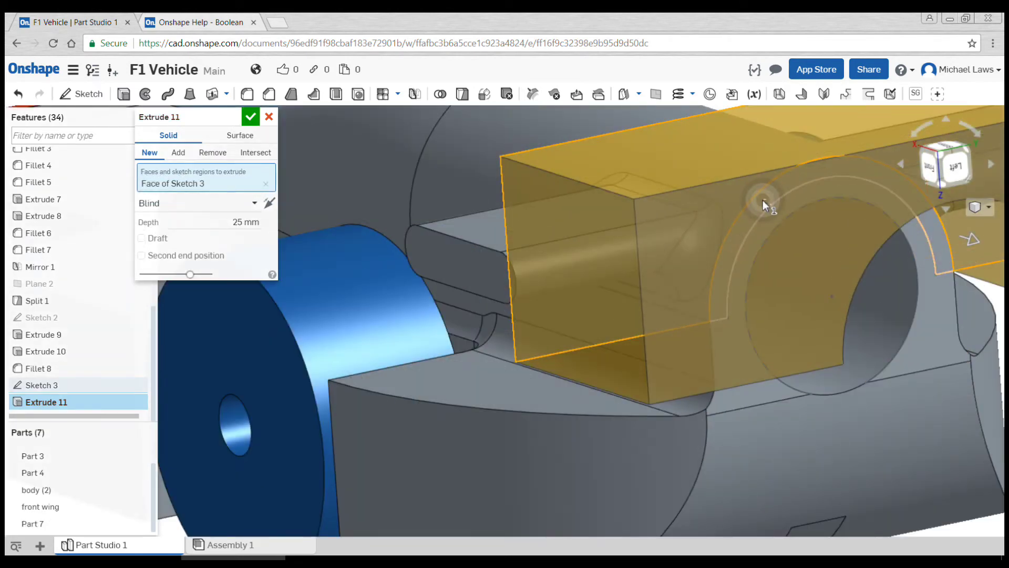
left_click(762, 200)
scroll(763, 203, "down", 5)
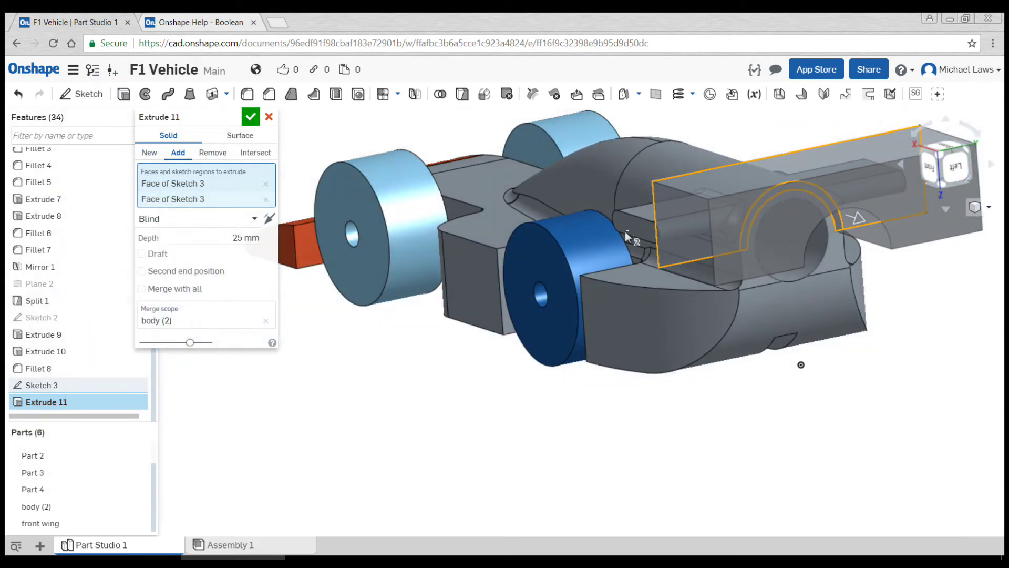
left_click(152, 152)
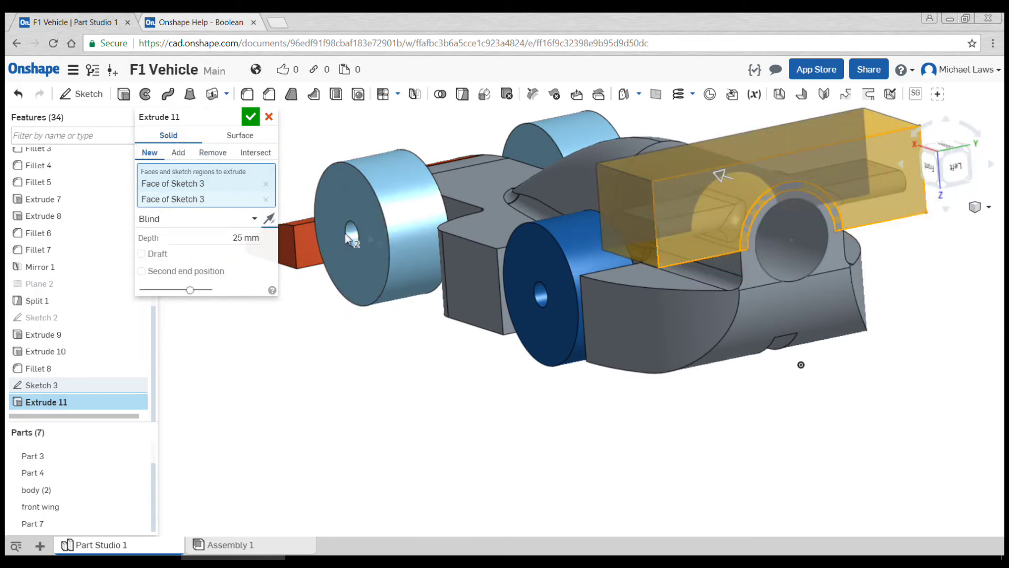
- Set the rear wing block's extrusion depth to 28 mm and finish the extrusion
scroll(386, 242, "up", 3)
right_click_drag(433, 249, 849, 230)
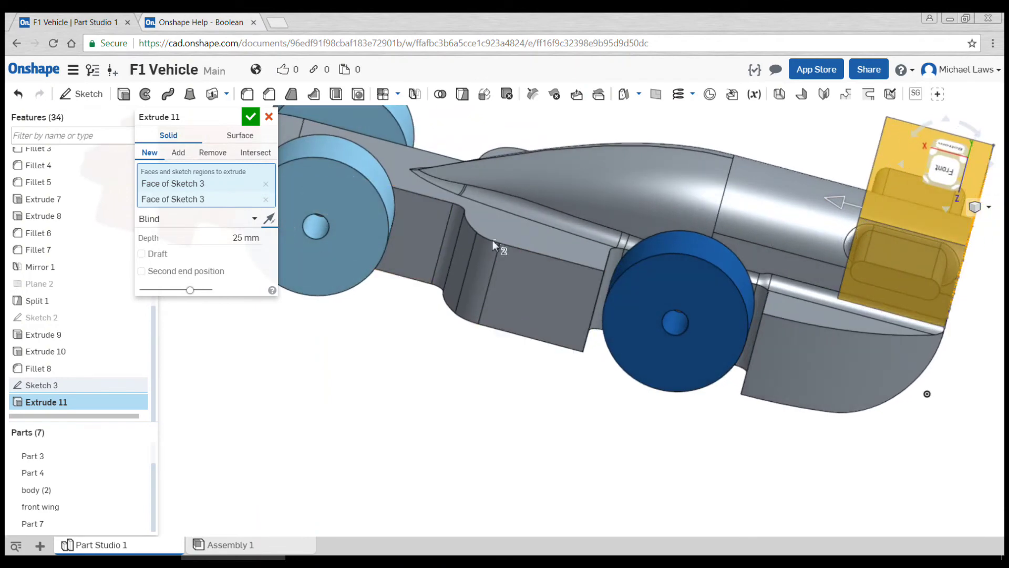
left_click(249, 236)
key("BackSpace")
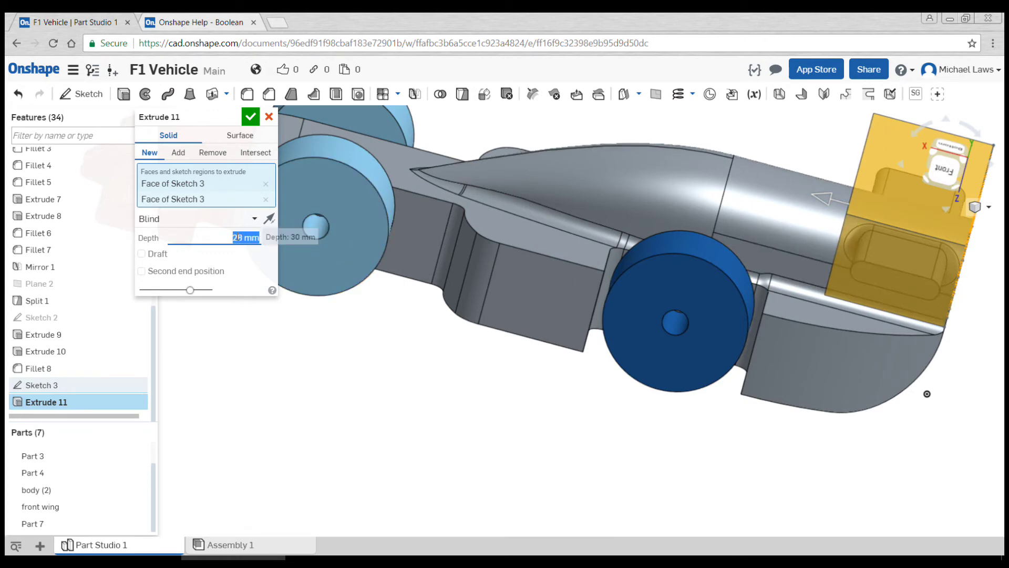
left_click(250, 116)
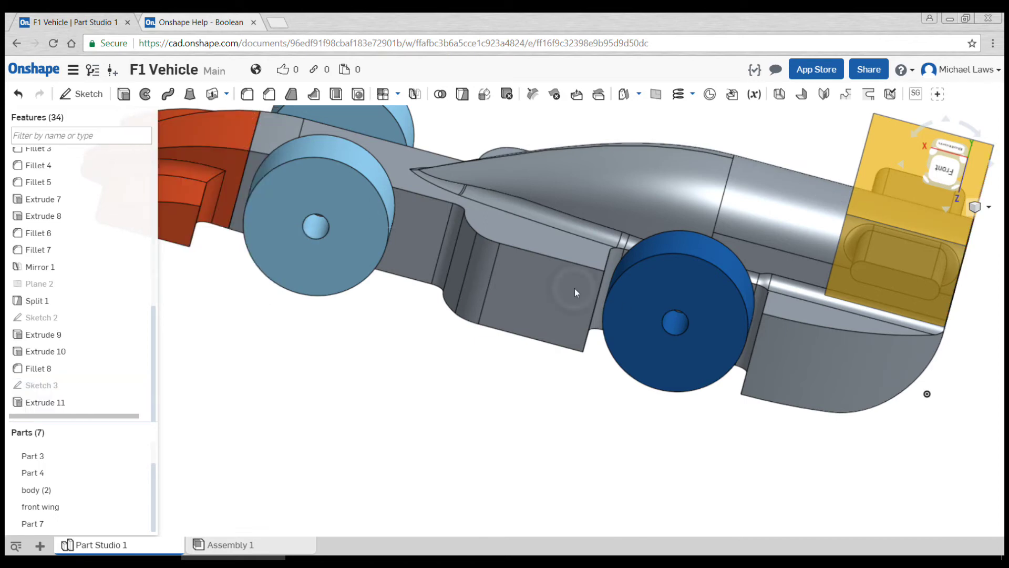
- Create a Boolean intersection of the yellow rear block and the car body, keeping the tool parts
right_click_drag(642, 330, 623, 339)
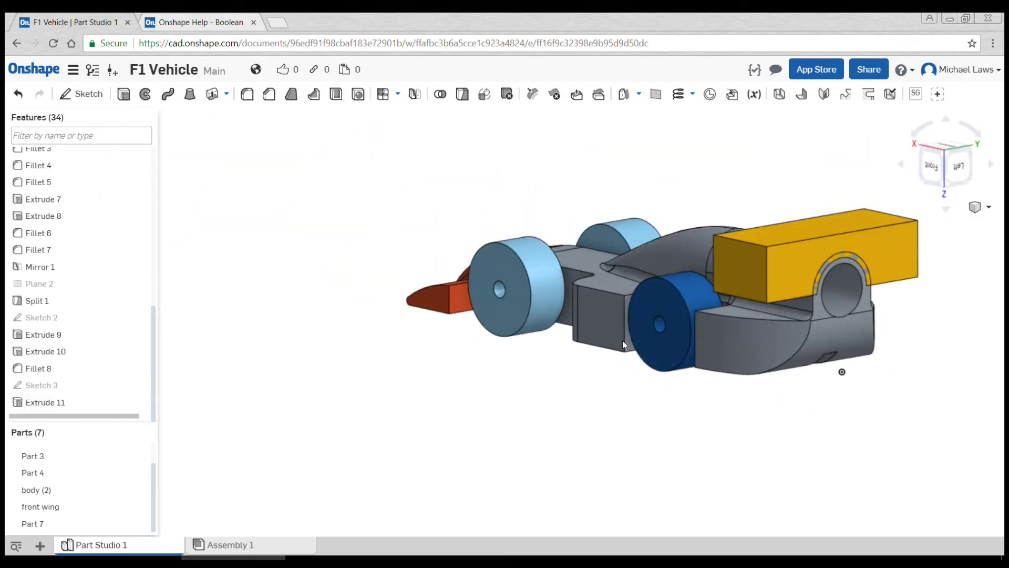
right_click_drag(837, 265, 591, 337)
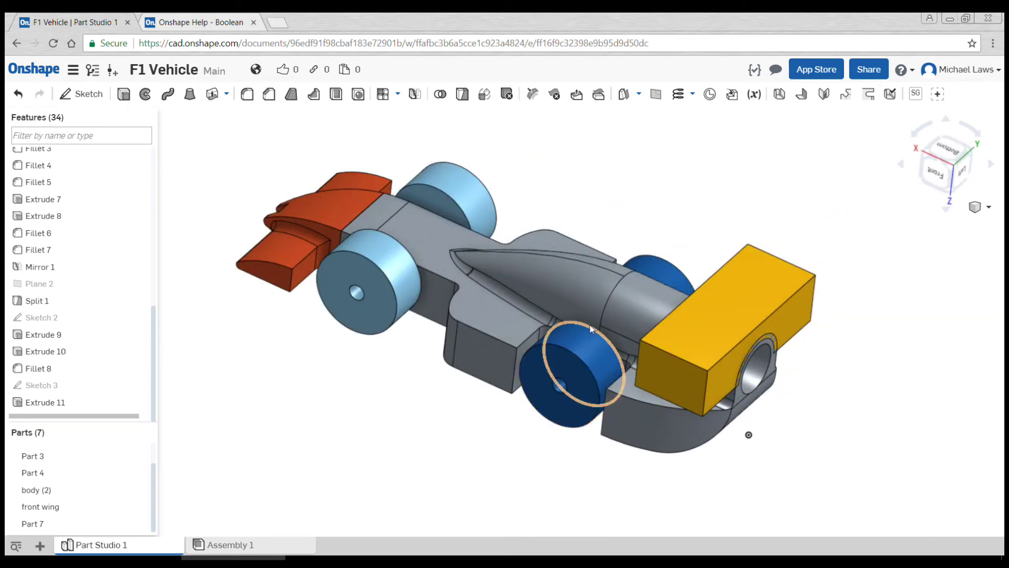
left_click(440, 95)
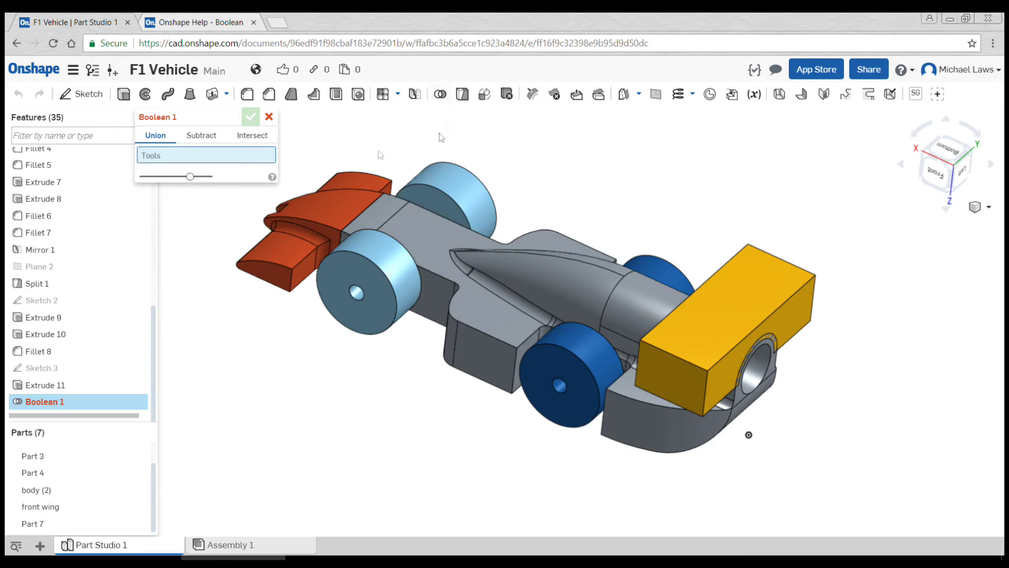
left_click(263, 139)
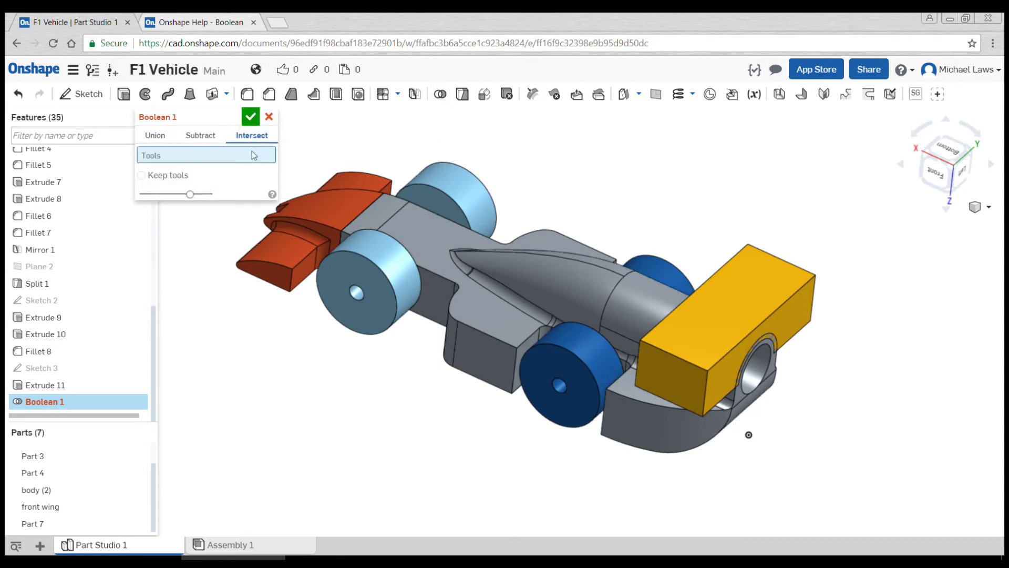
left_click(742, 310)
left_click(639, 295)
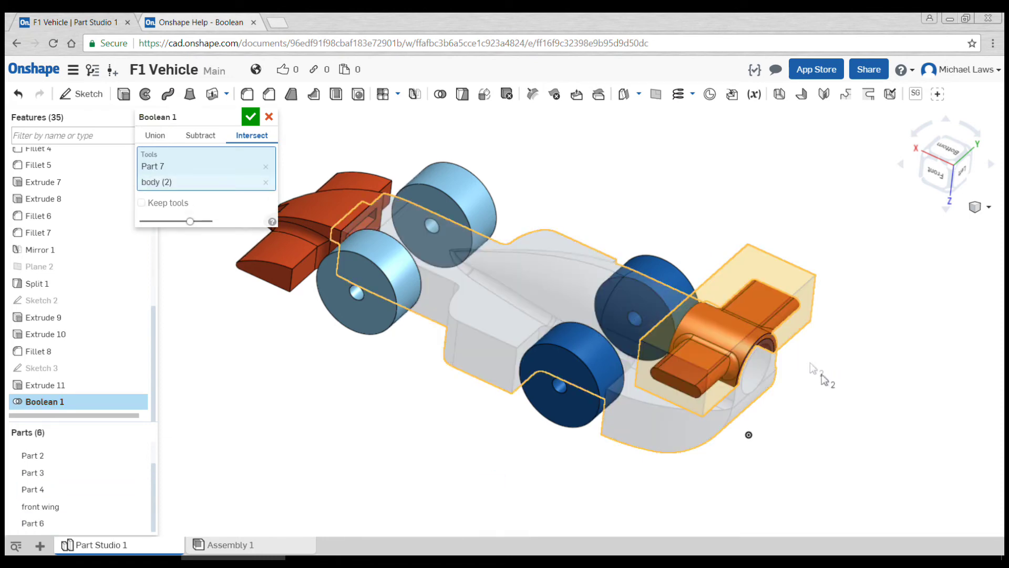
right_click_drag(797, 383, 703, 364)
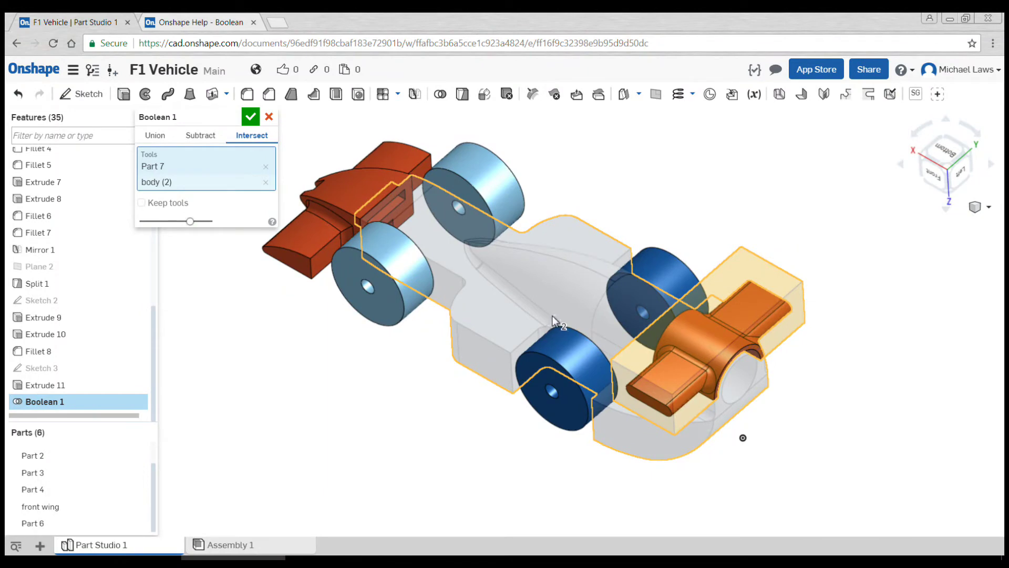
left_click(174, 207)
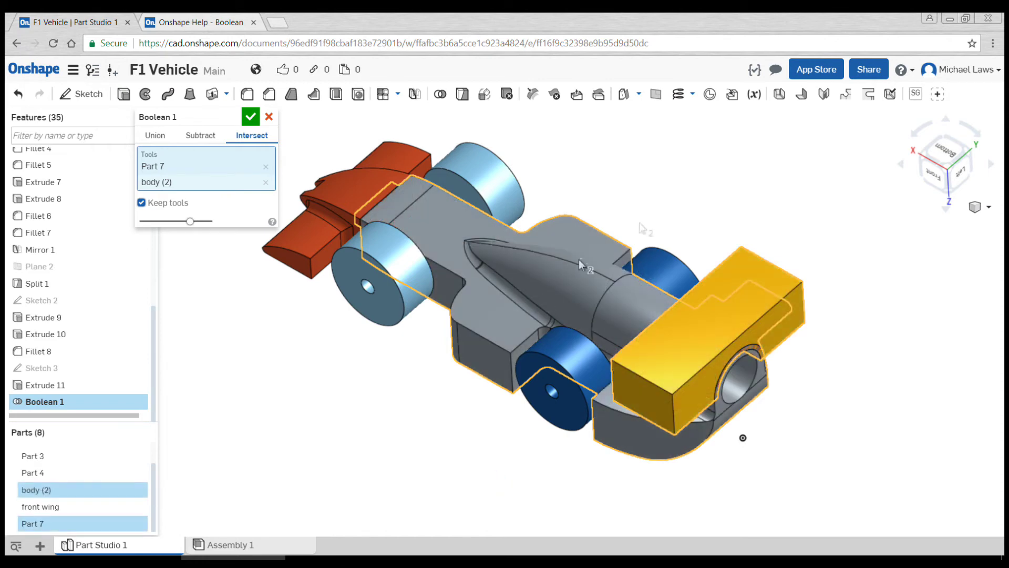
left_click(250, 116)
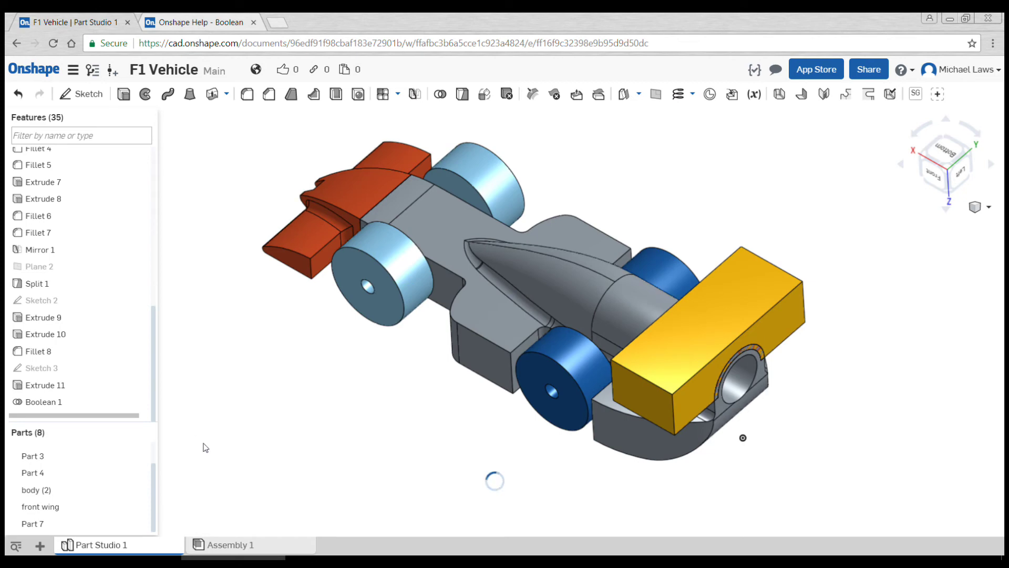
- Hide the yellow block and the body to inspect the intersected rear wing, and show the body again
scroll(128, 477, "down", 1)
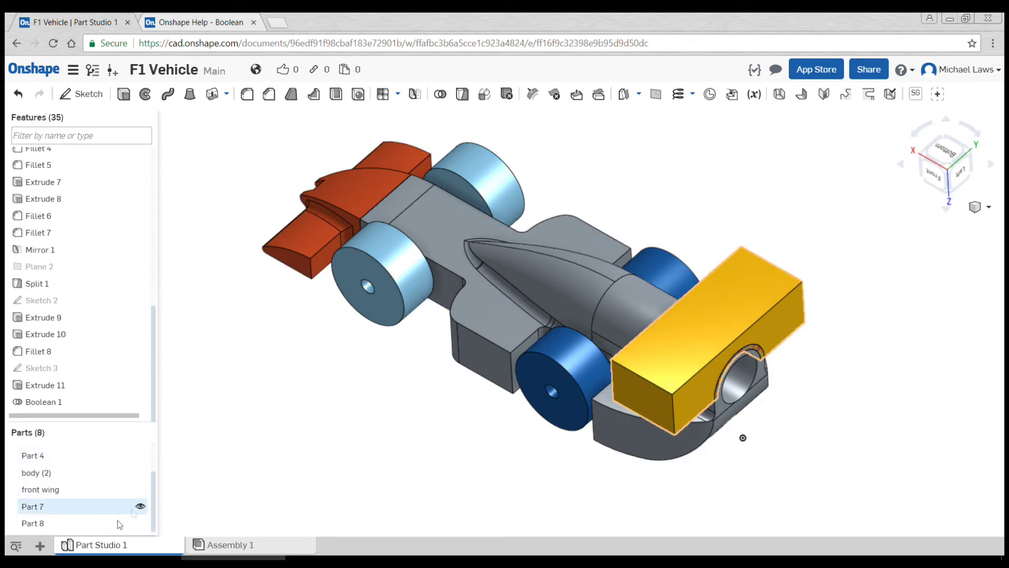
left_click(141, 507)
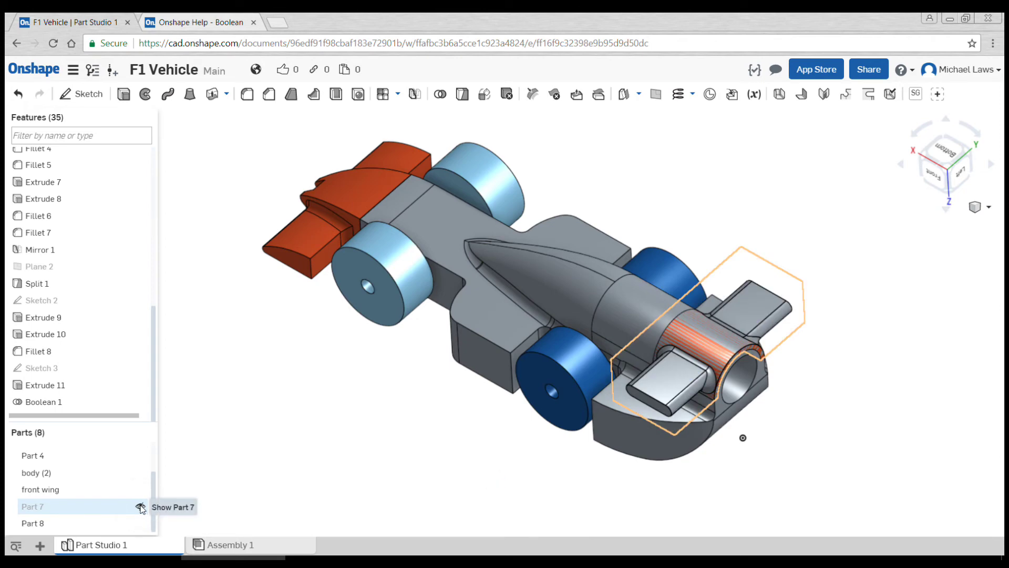
left_click(141, 472)
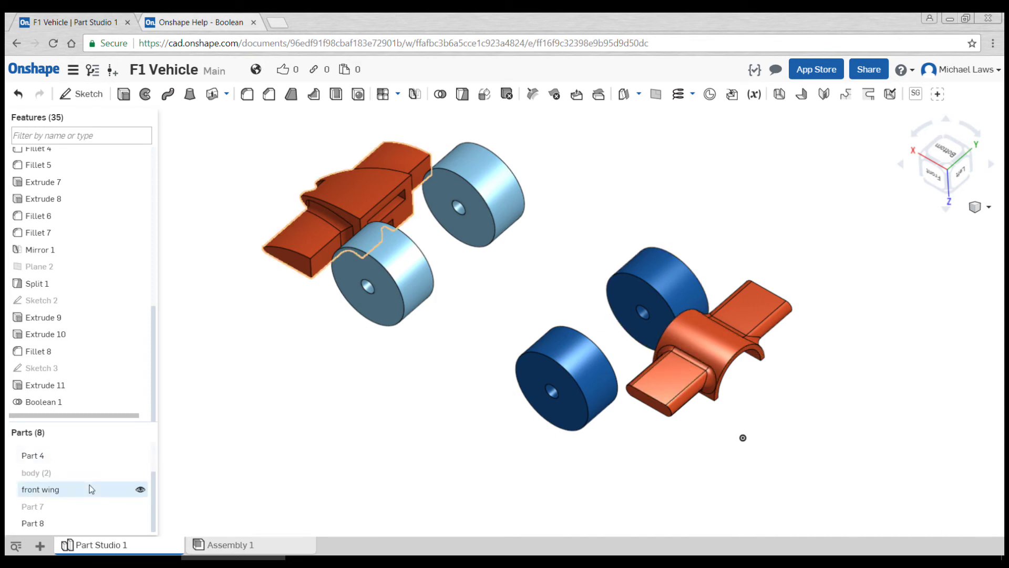
left_click(142, 476)
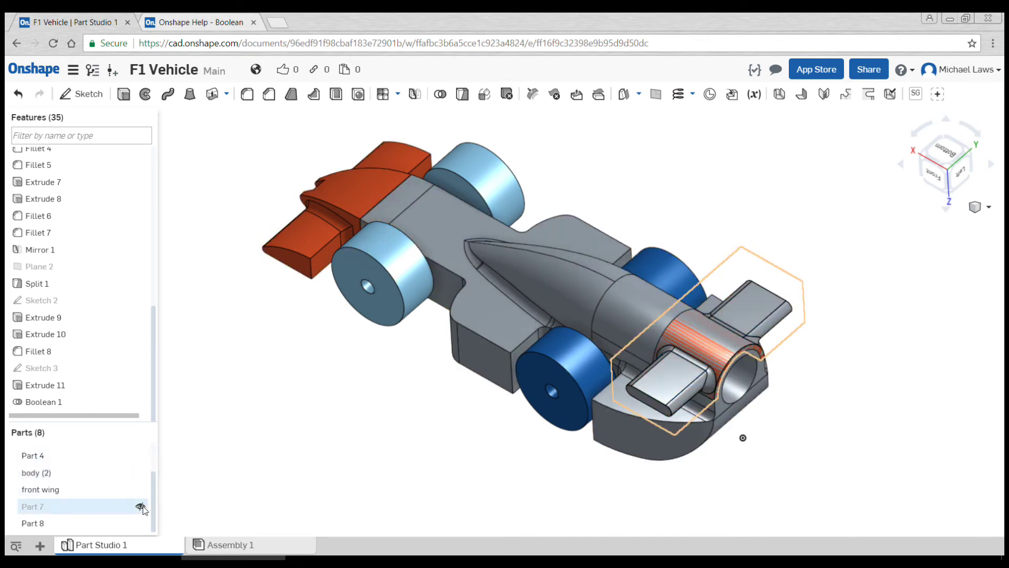
- Swap the visible rear wing part for the yellow block and subtract that block from the body
left_click(140, 523)
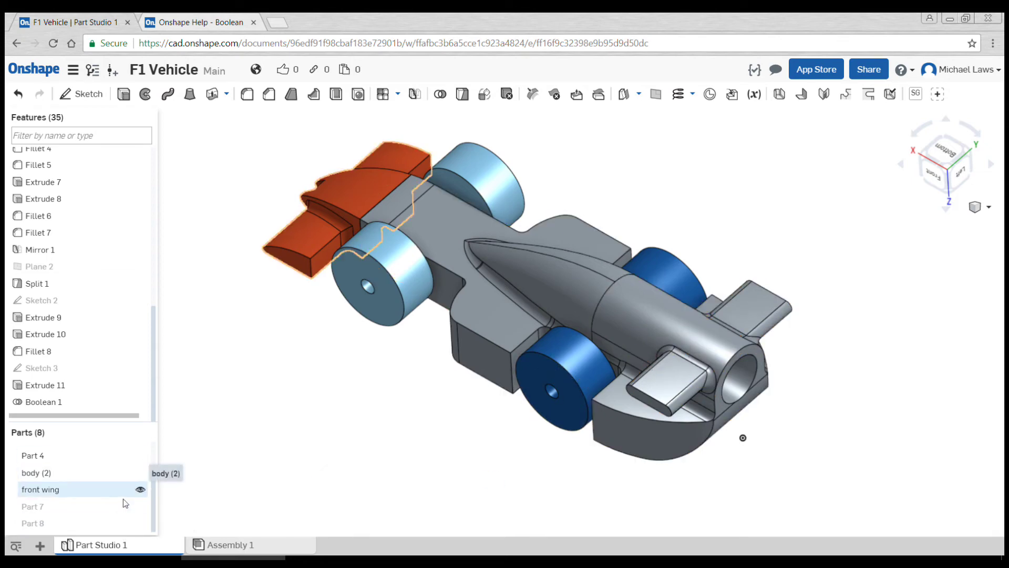
left_click(140, 506)
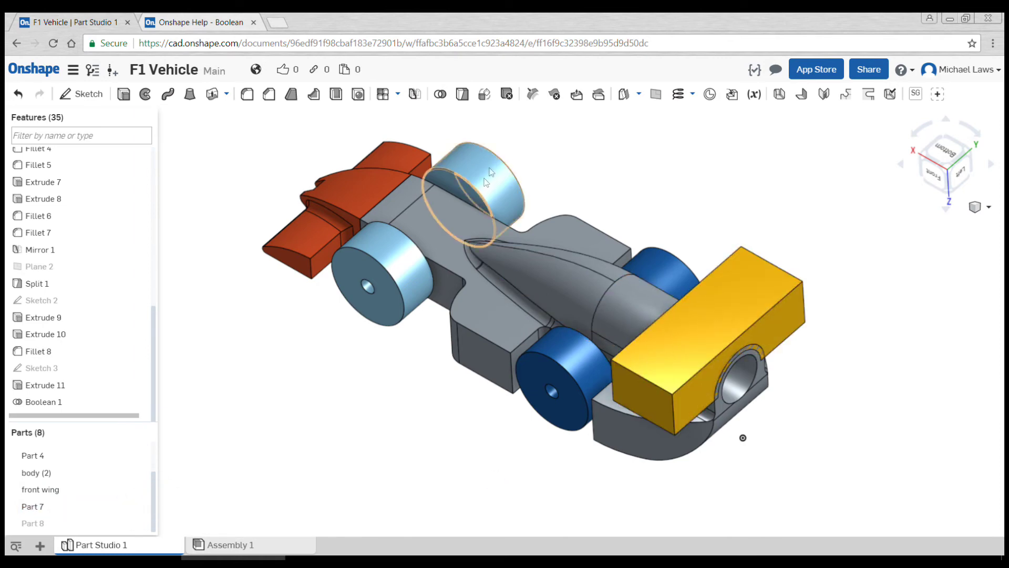
left_click(441, 96)
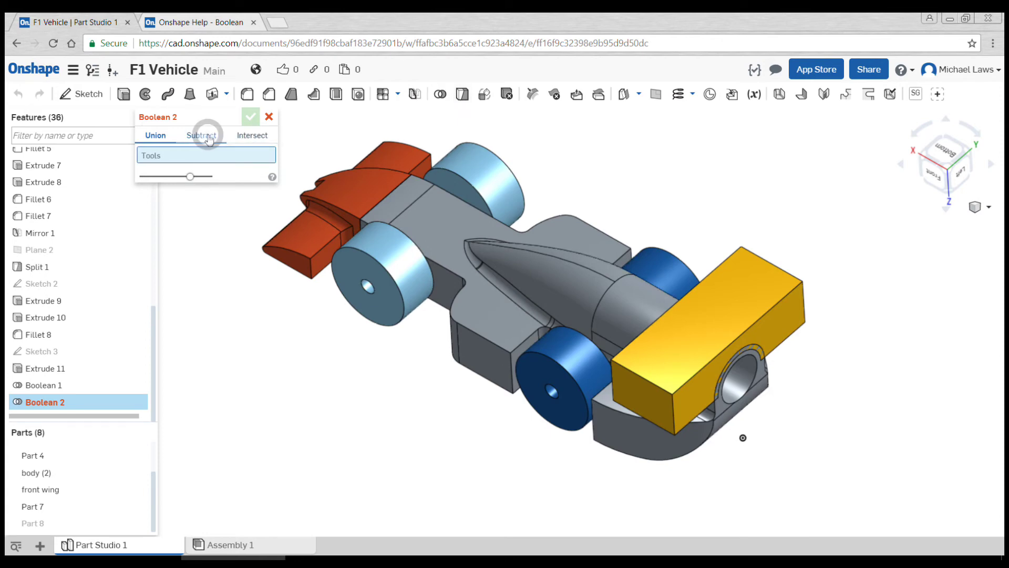
left_click(202, 135)
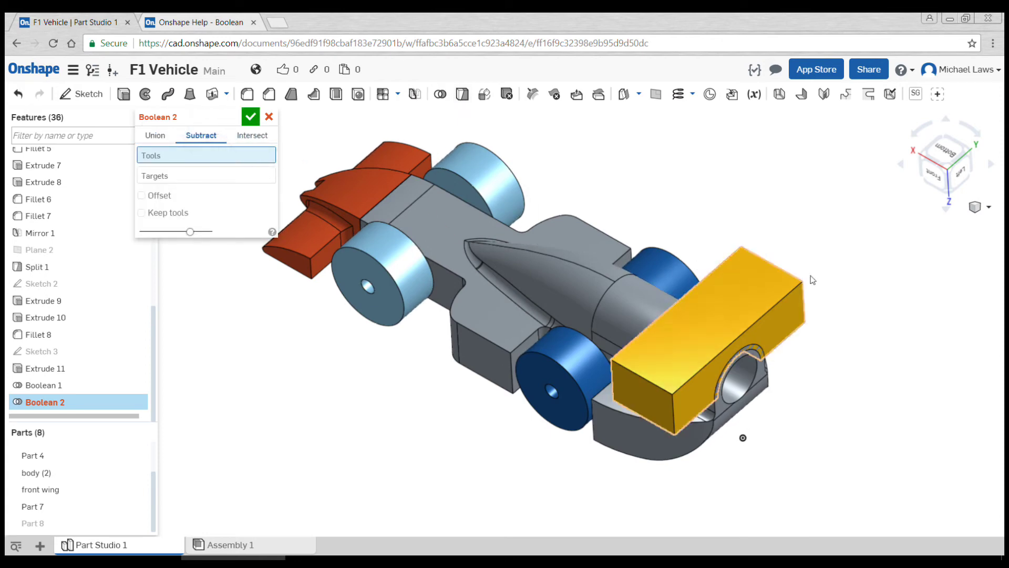
left_click(772, 283)
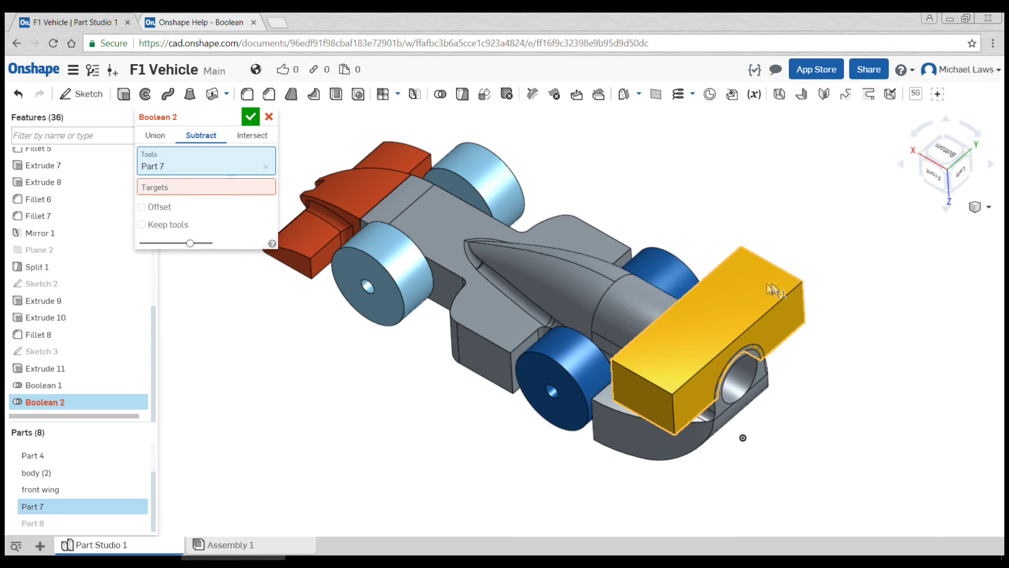
left_click(254, 188)
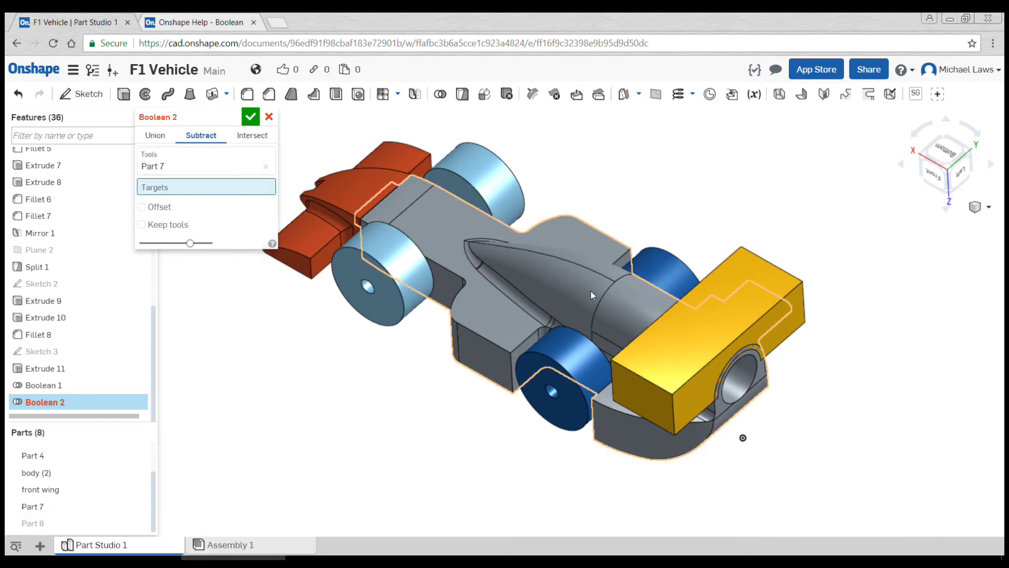
left_click(591, 291)
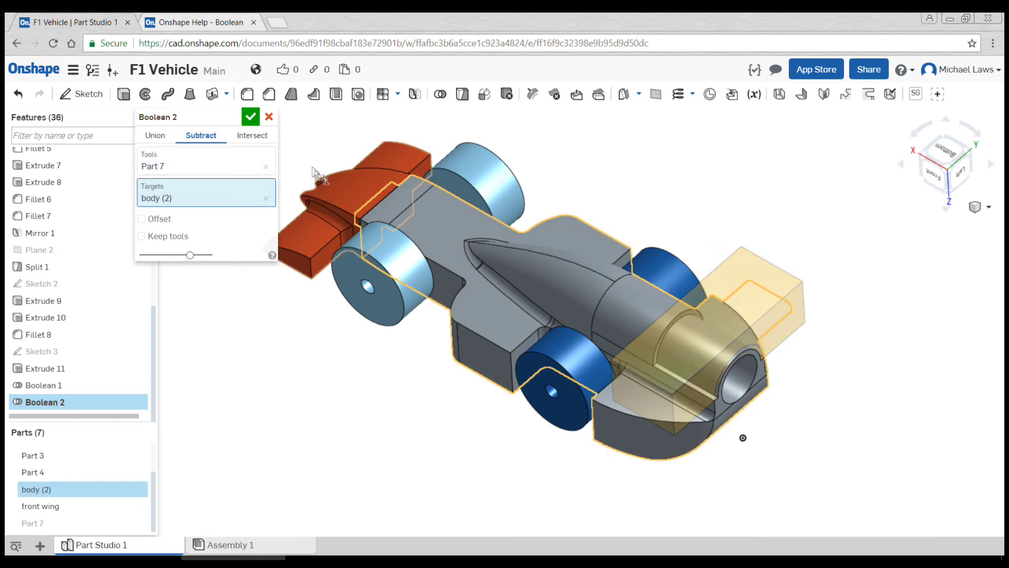
left_click(251, 118)
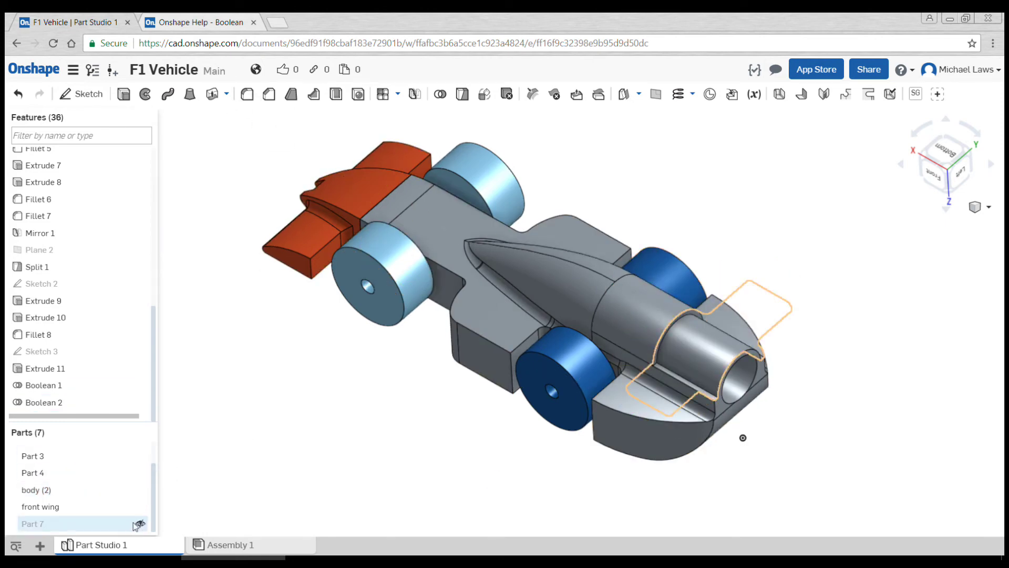
- Show the rear wing part, check its fit on the body, and hide the body to examine the wing's saddle
left_click(141, 523)
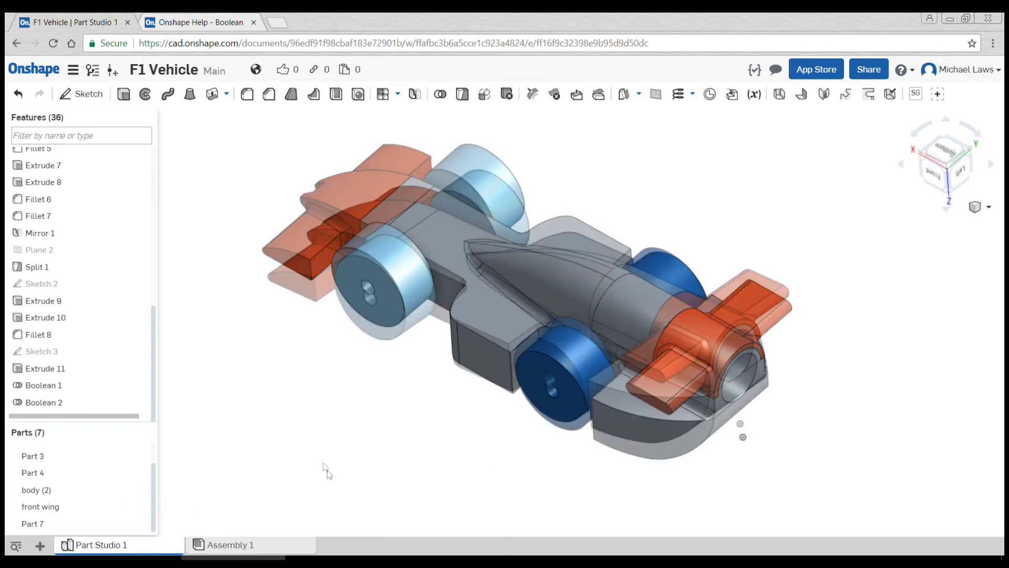
right_click_drag(327, 469, 475, 333)
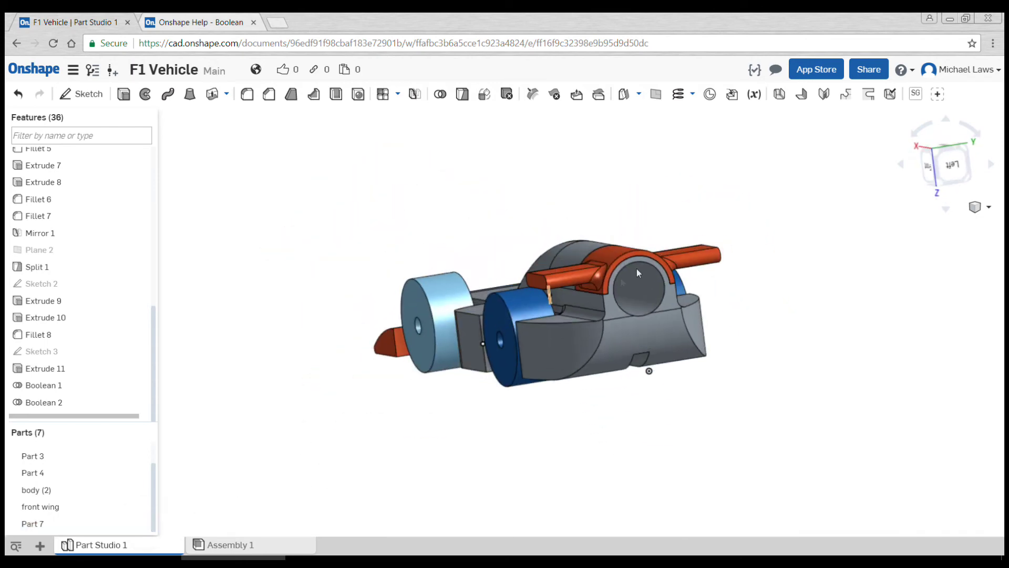
scroll(639, 270, "up", 6)
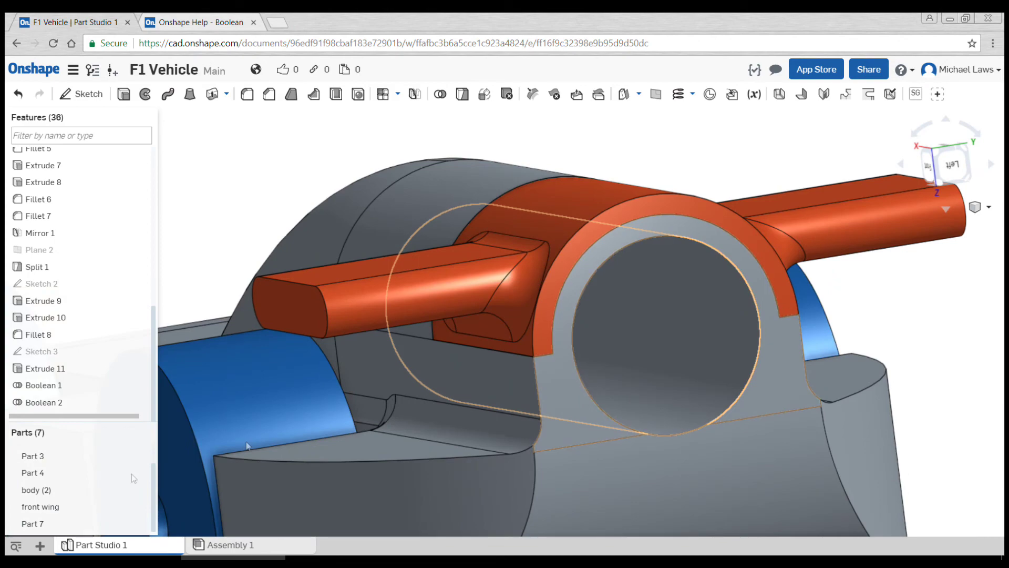
left_click(140, 489)
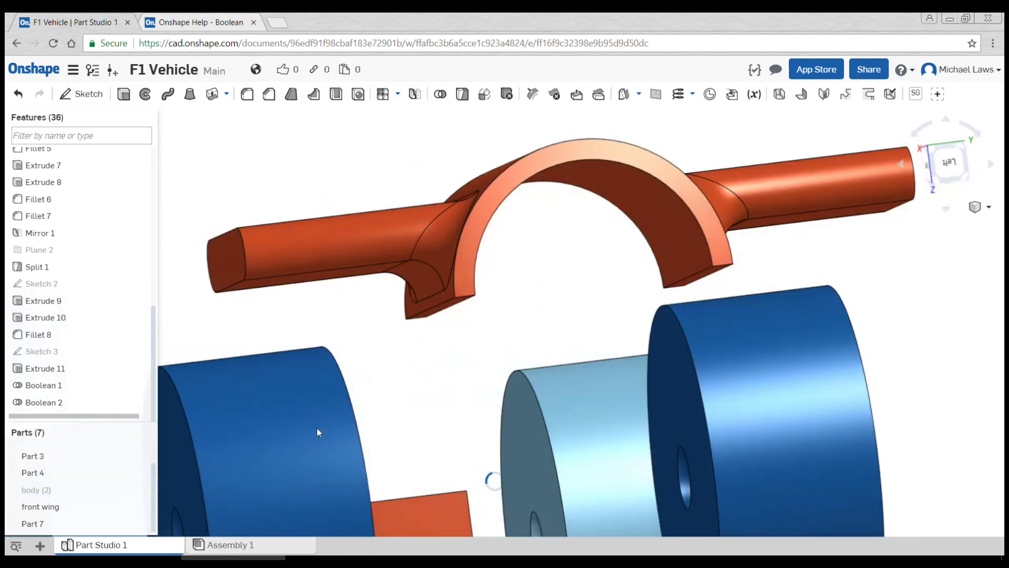
right_click_drag(317, 427, 336, 441)
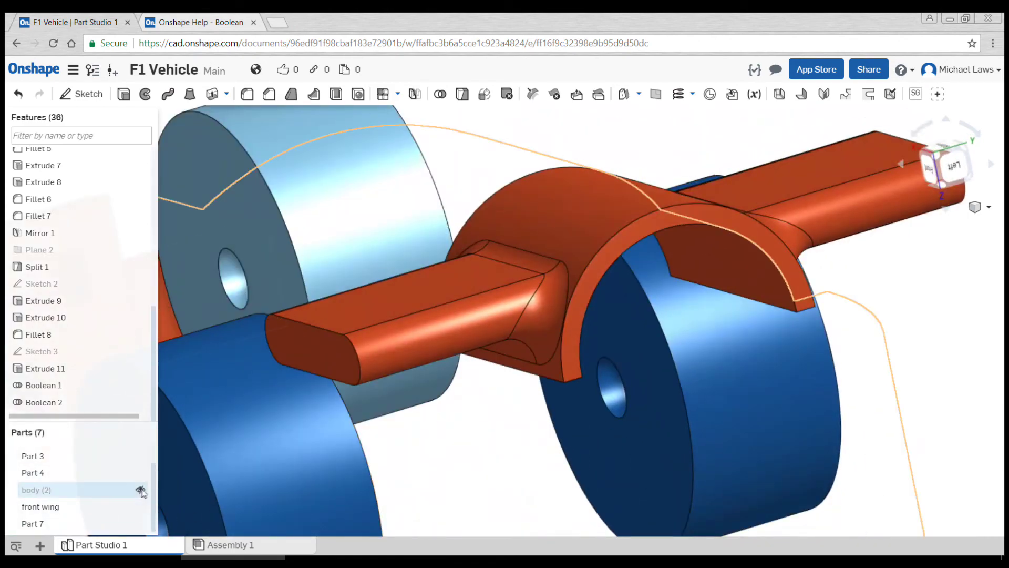
- Show the body again and hide the rear wing part to examine the recess cut around the bore
left_click(141, 490)
left_click(140, 523)
right_click_drag(488, 412, 620, 383)
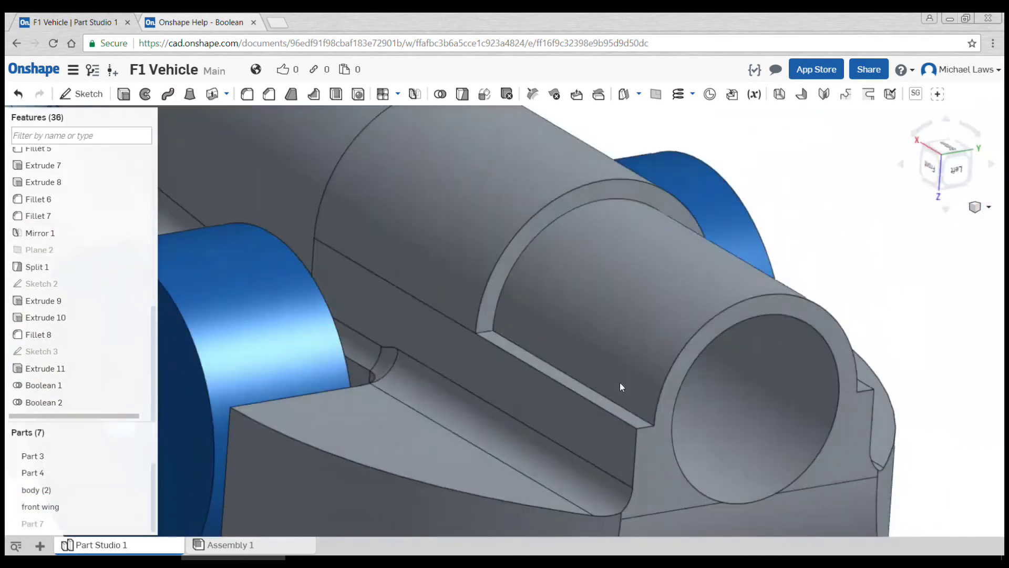
scroll(619, 383, "down", 5)
scroll(611, 395, "up", 3)
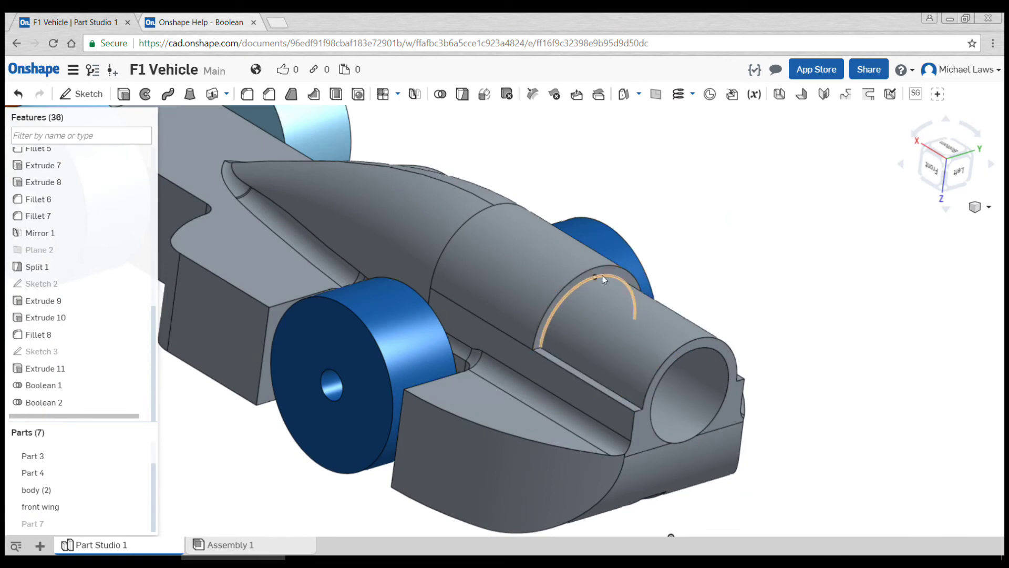
- Fillet the curved edge and both straight side edges of the rear wing recess in the body with a 3 mm radius
left_click(247, 94)
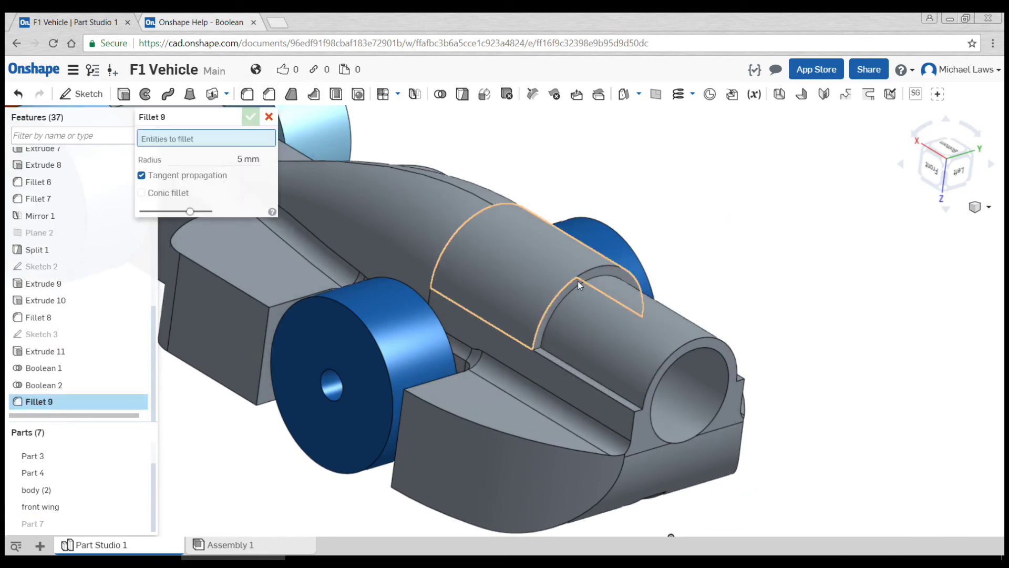
left_click(578, 369)
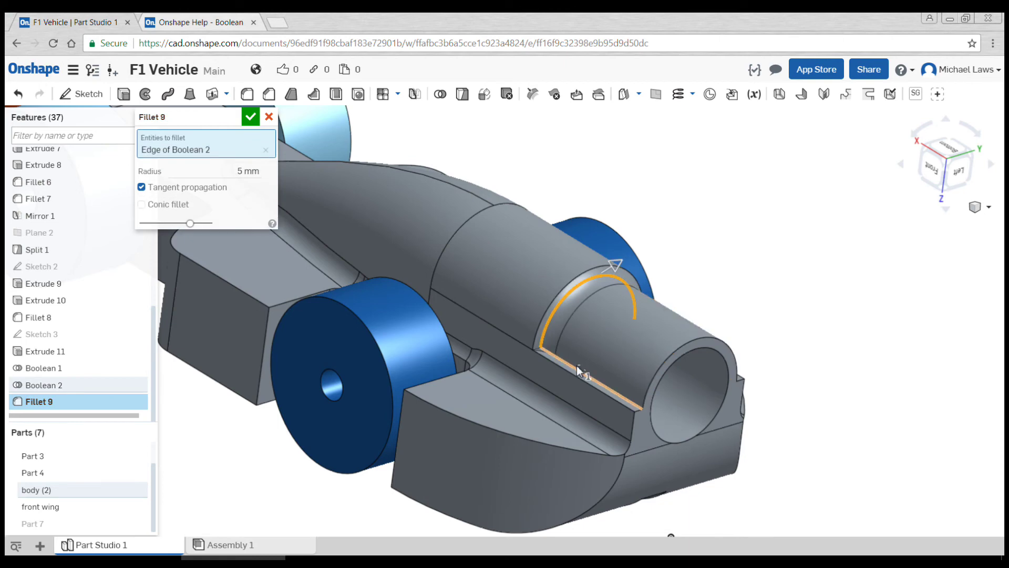
left_click(646, 326)
right_click_drag(649, 328, 754, 341)
left_click(751, 343)
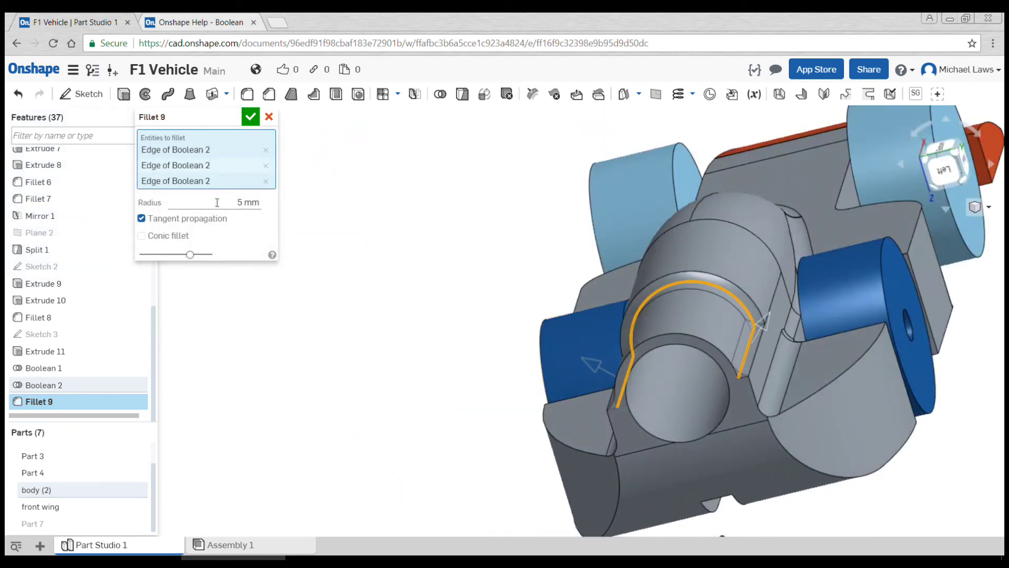
left_click(247, 203)
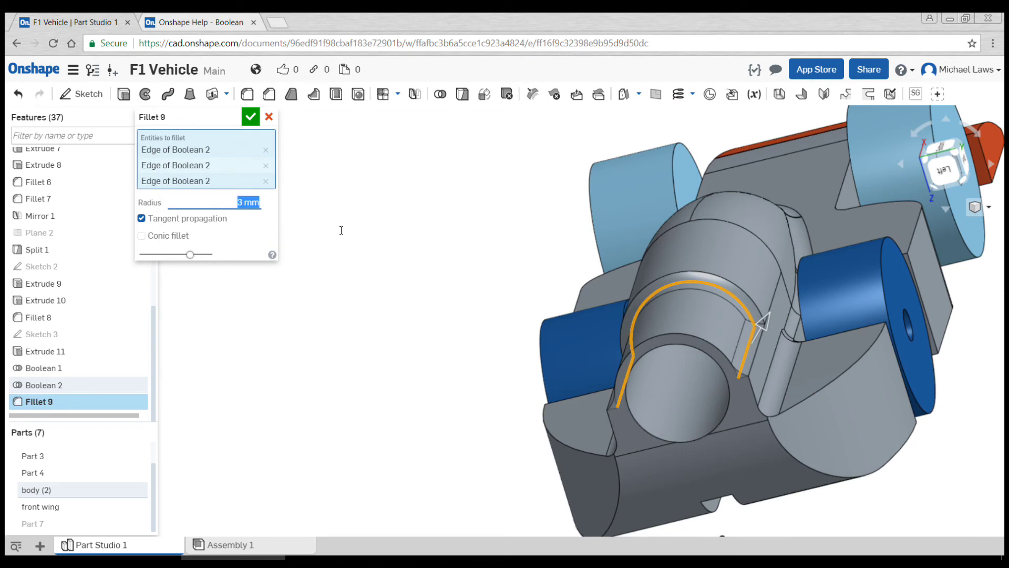
left_click(250, 117)
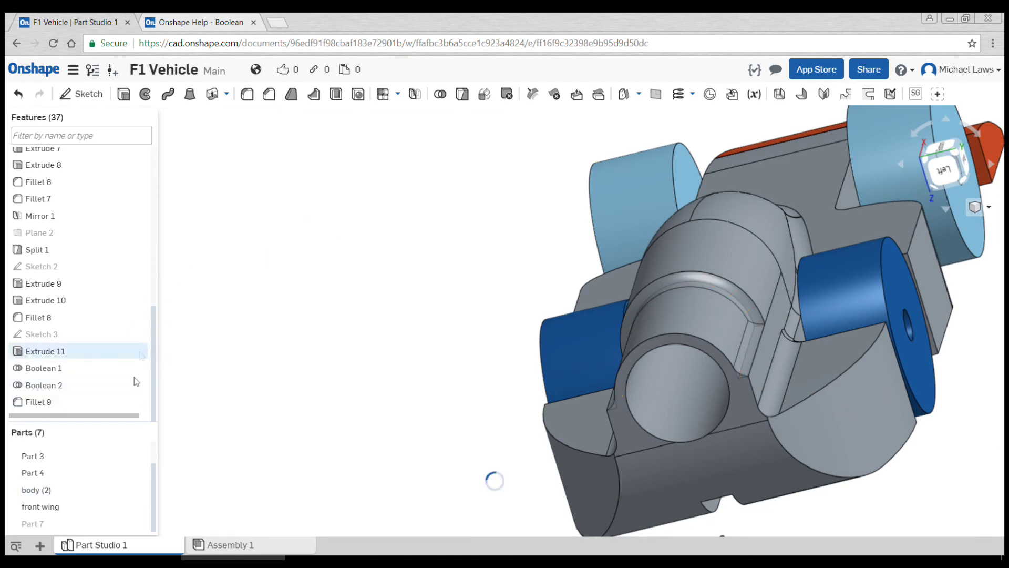
- Show the rear wing part and hide the body to expose the inner edges of the wing's saddle
left_click(139, 524)
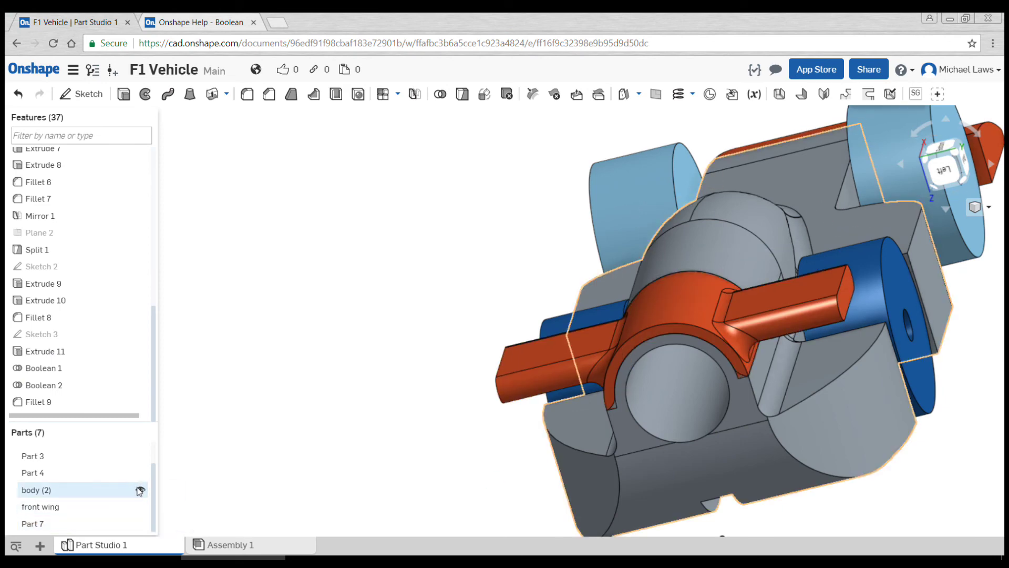
left_click(139, 491)
right_click_drag(398, 419, 302, 203)
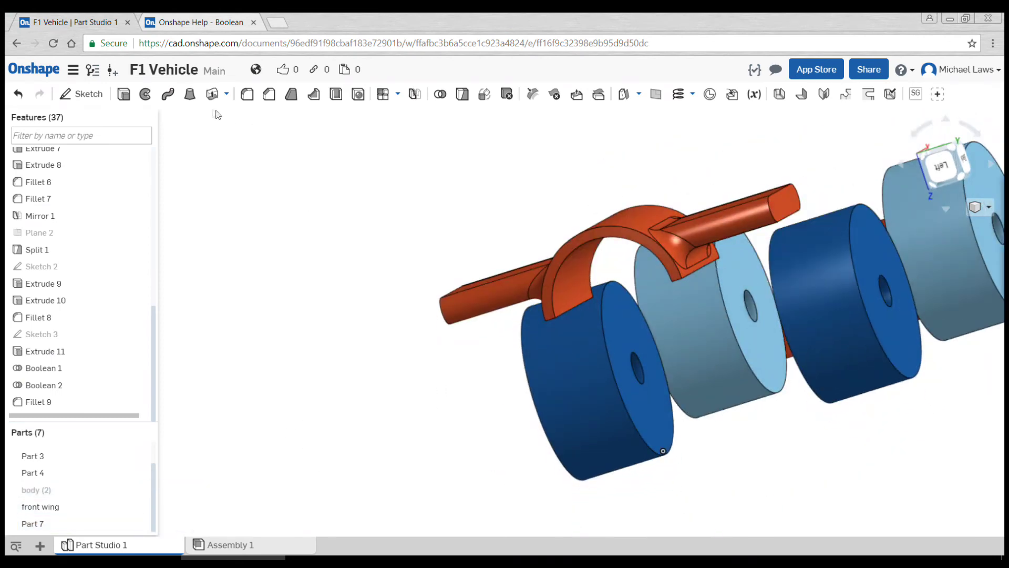
- Fillet the two straight lower edges and the inner arc edge of the rear wing's saddle with a 3 mm radius
left_click(249, 96)
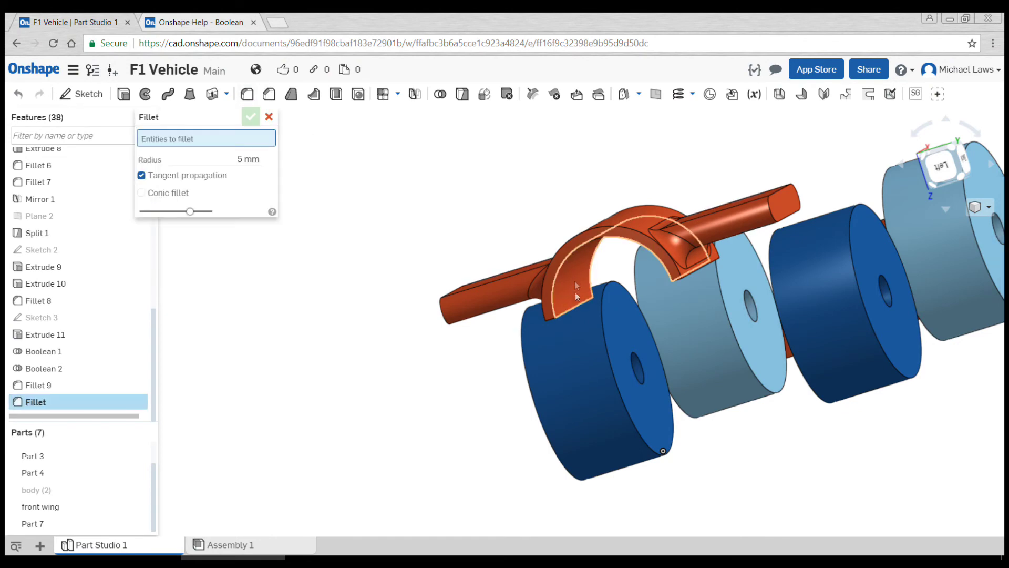
left_click(576, 305)
right_click_drag(650, 270, 752, 262)
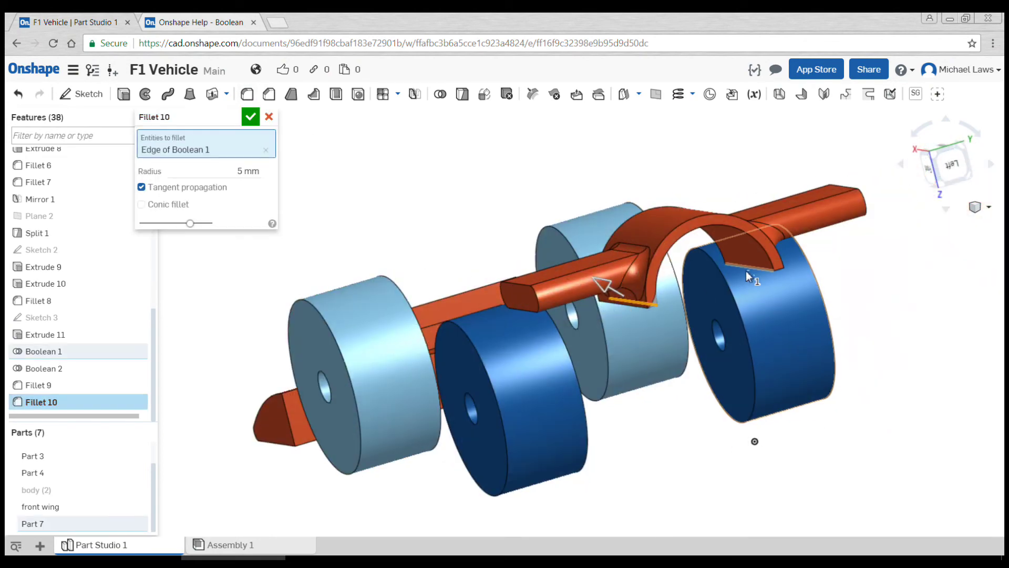
left_click(748, 269)
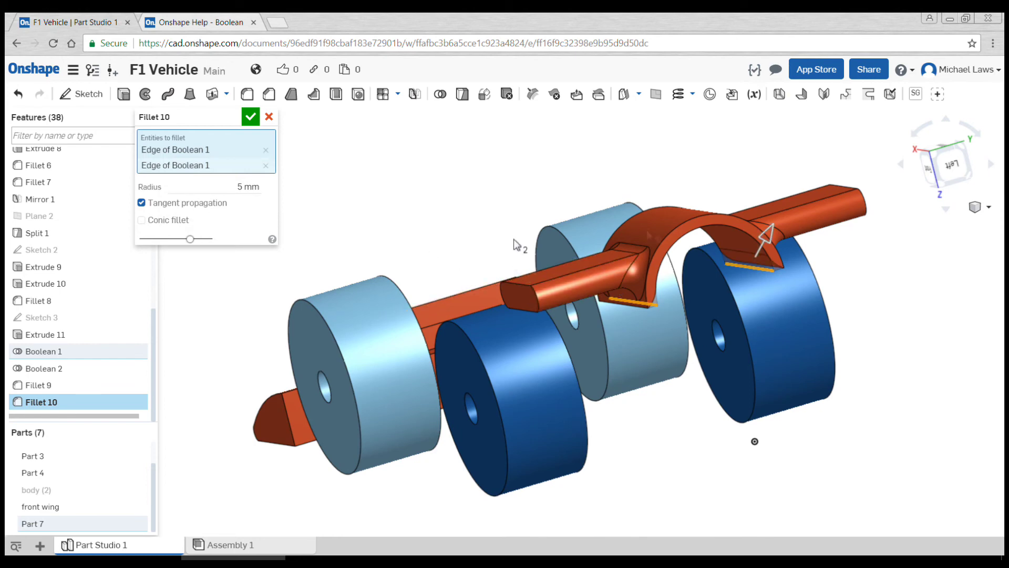
right_click_drag(516, 244, 649, 317)
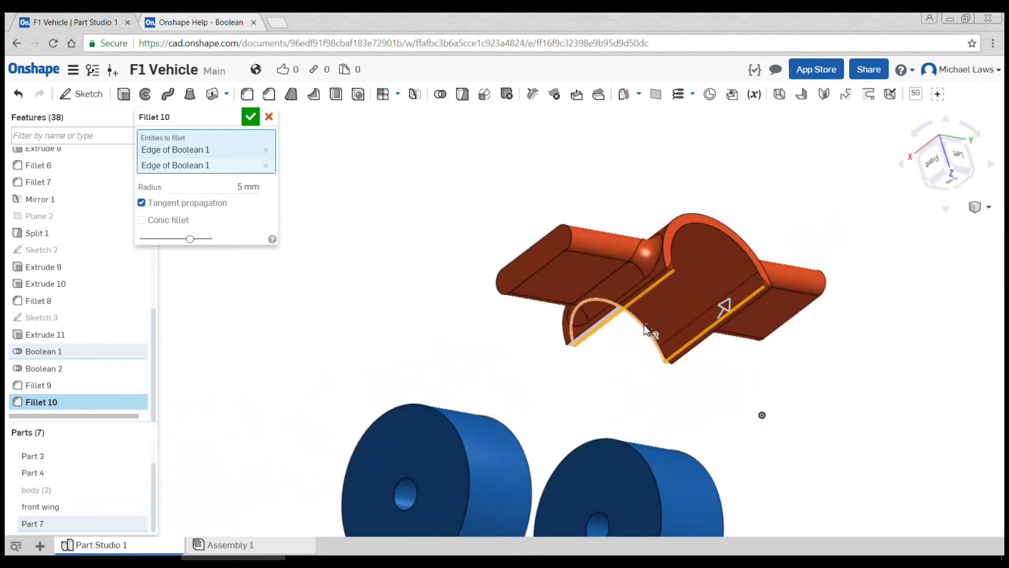
left_click(646, 330)
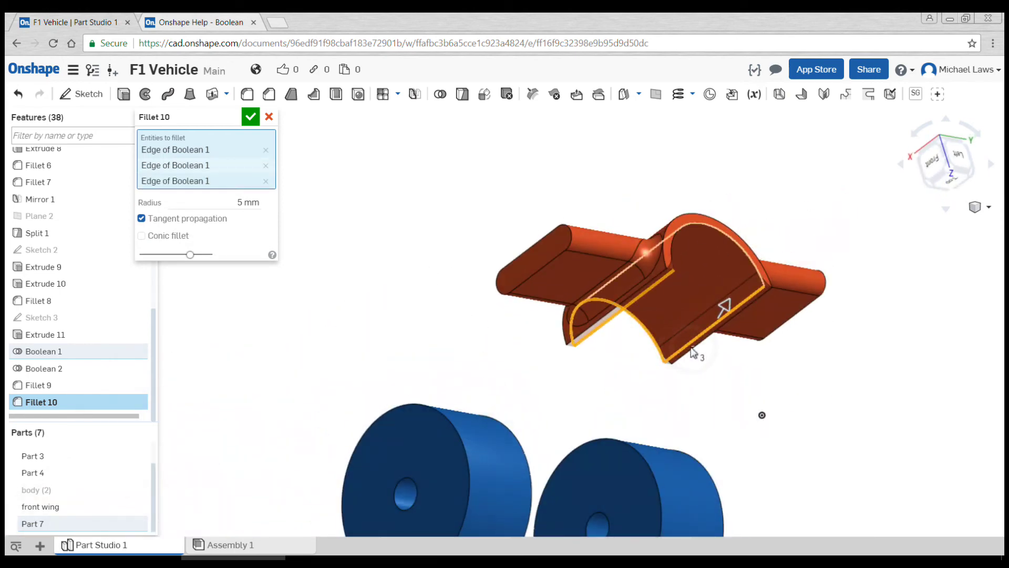
left_click(245, 204)
key("Return")
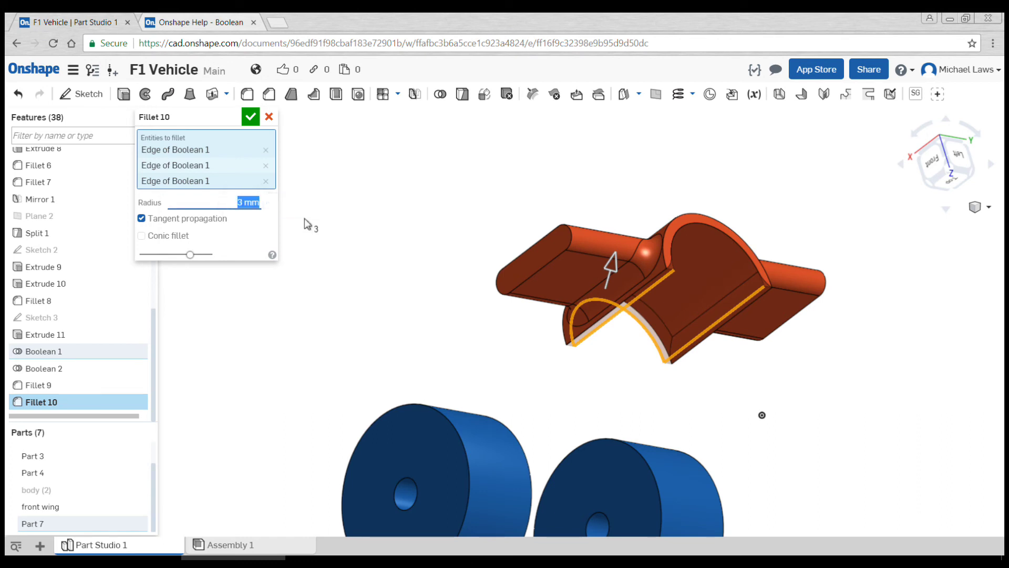
left_click(251, 118)
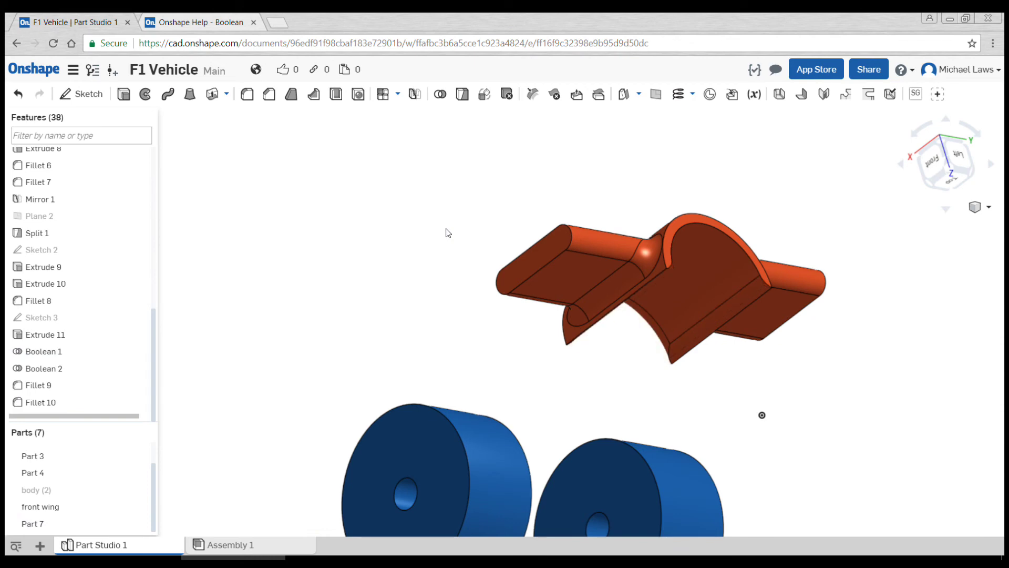
- Show the body again and examine how the filleted rear wing saddle seats in the body's recess
scroll(453, 240, "down", 3)
right_click_drag(452, 236, 463, 286)
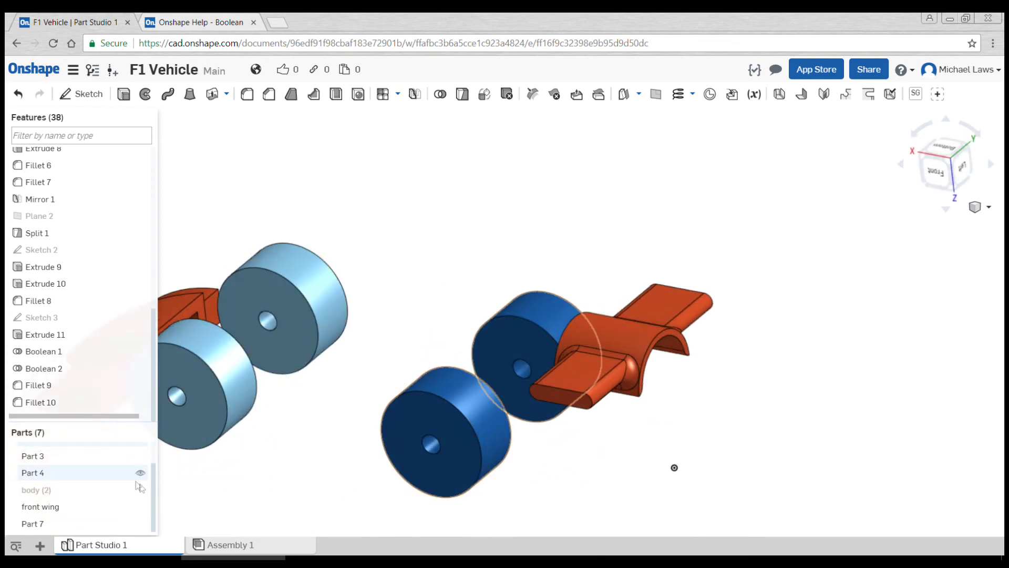
left_click(141, 490)
right_click_drag(333, 383, 405, 310)
scroll(584, 295, "up", 3)
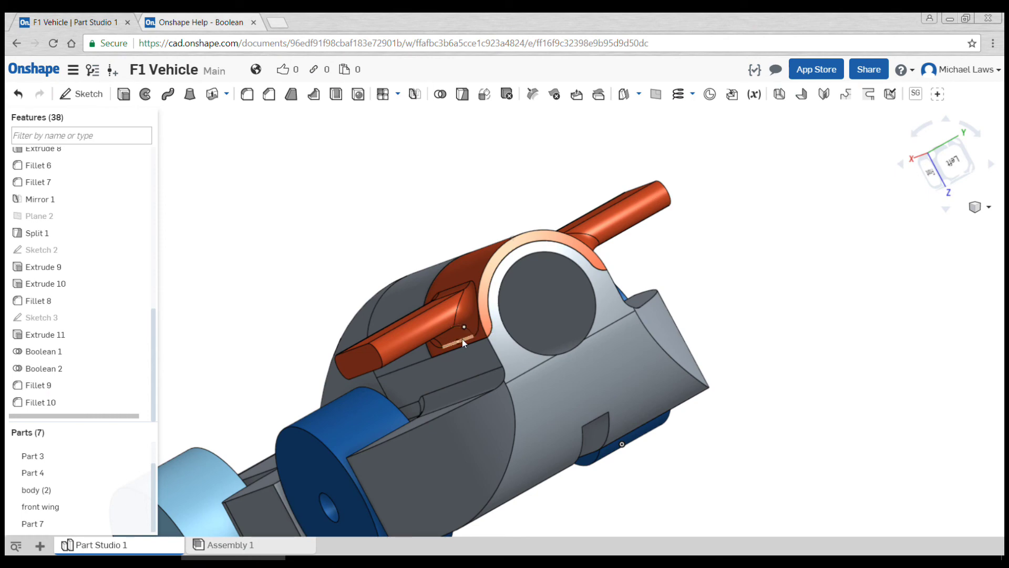
scroll(462, 339, "down", 5)
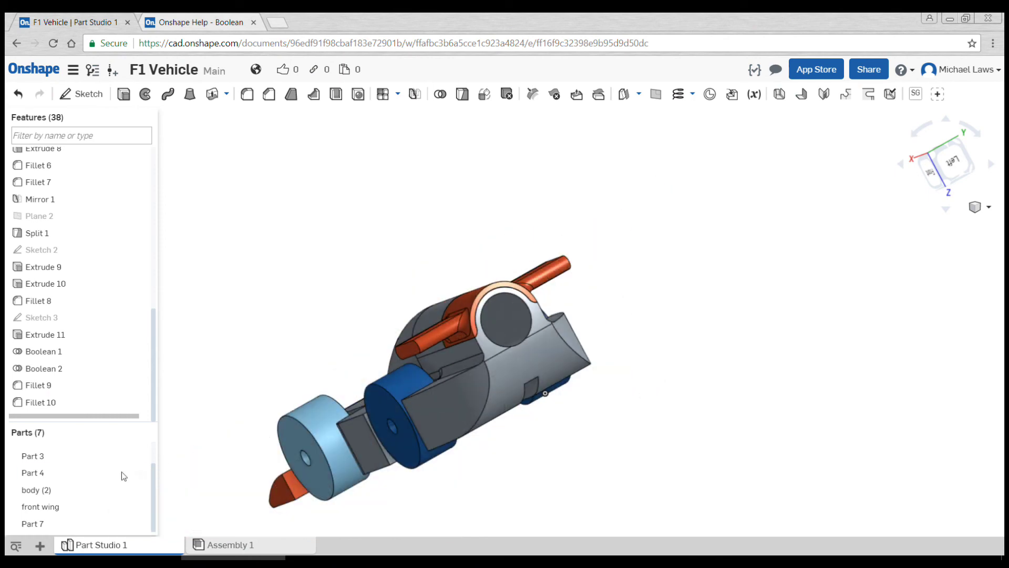
- Rename Part 7 to identify it as the rear wing
right_click(98, 525)
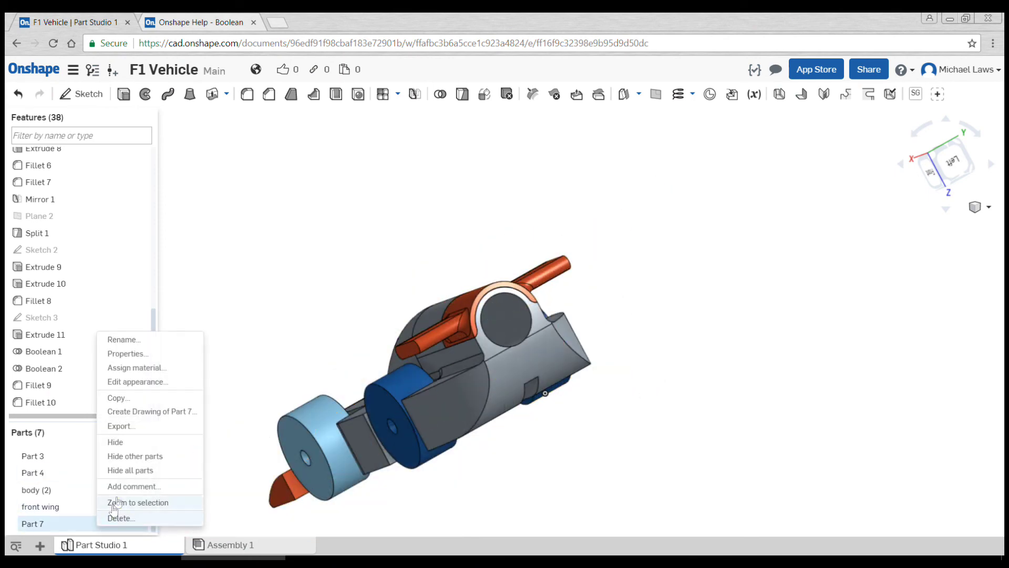
left_click(148, 343)
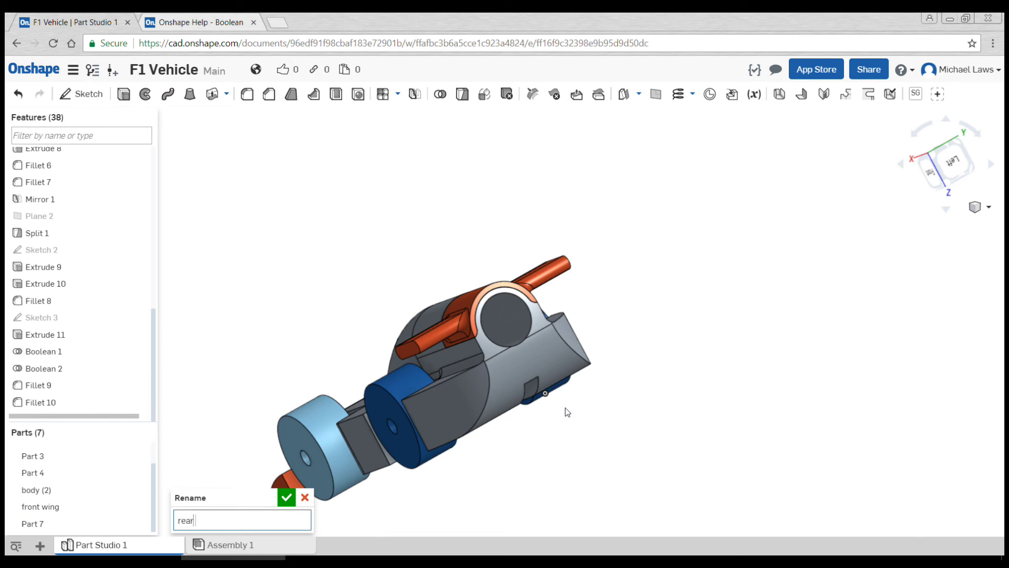
key("Return")
scroll(467, 311, "down", 3)
right_click_drag(430, 332, 527, 348)
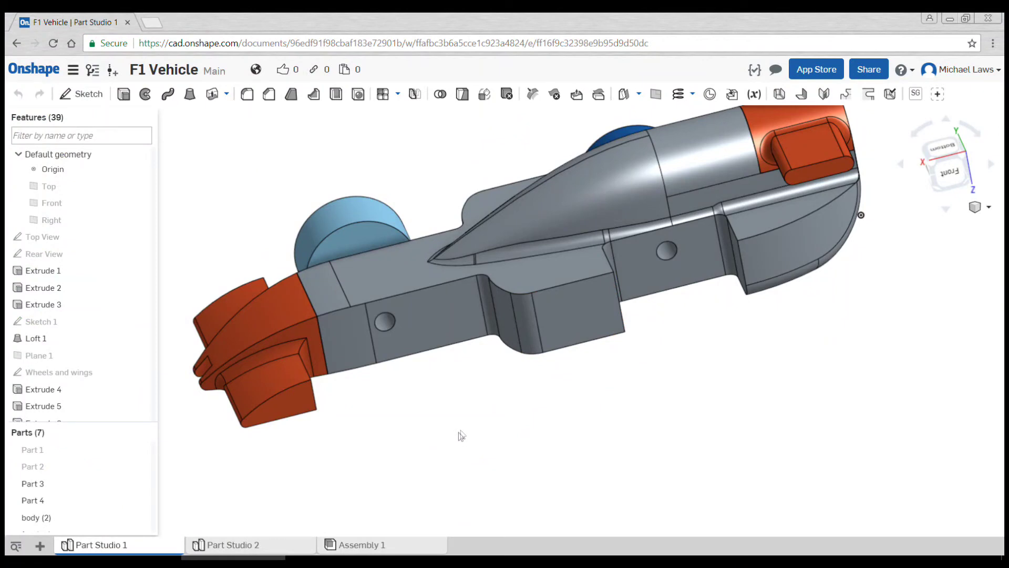
- Start a sketch on Plane 1 and draw a three-point arc over the front axle hole
right_click_drag(461, 435, 461, 431)
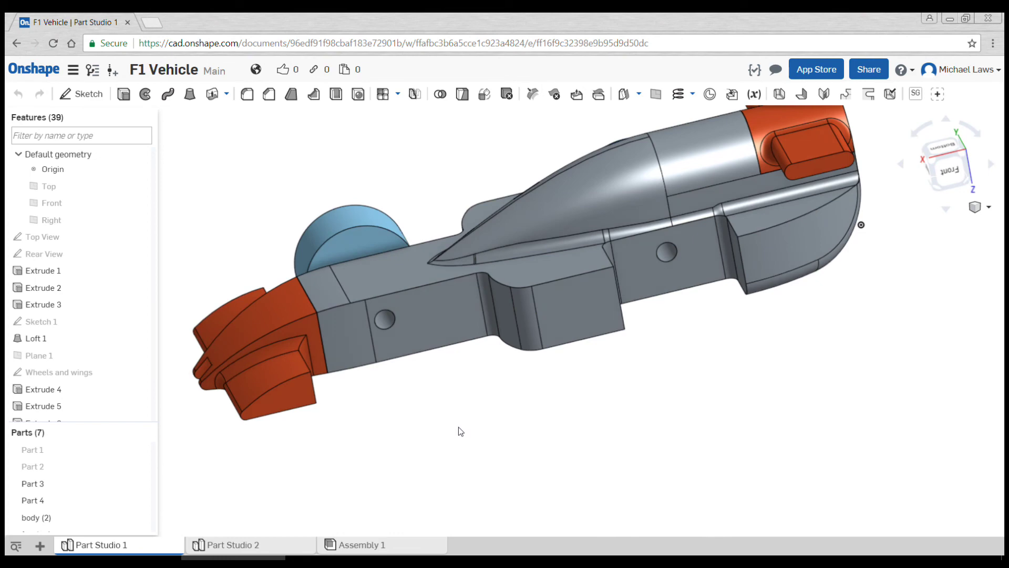
left_click(90, 94)
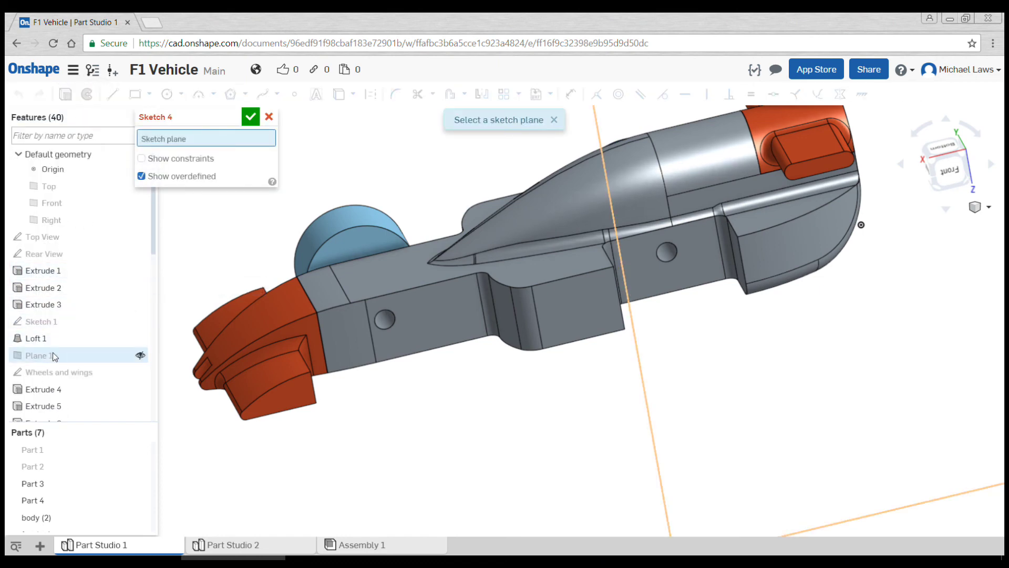
left_click(52, 356)
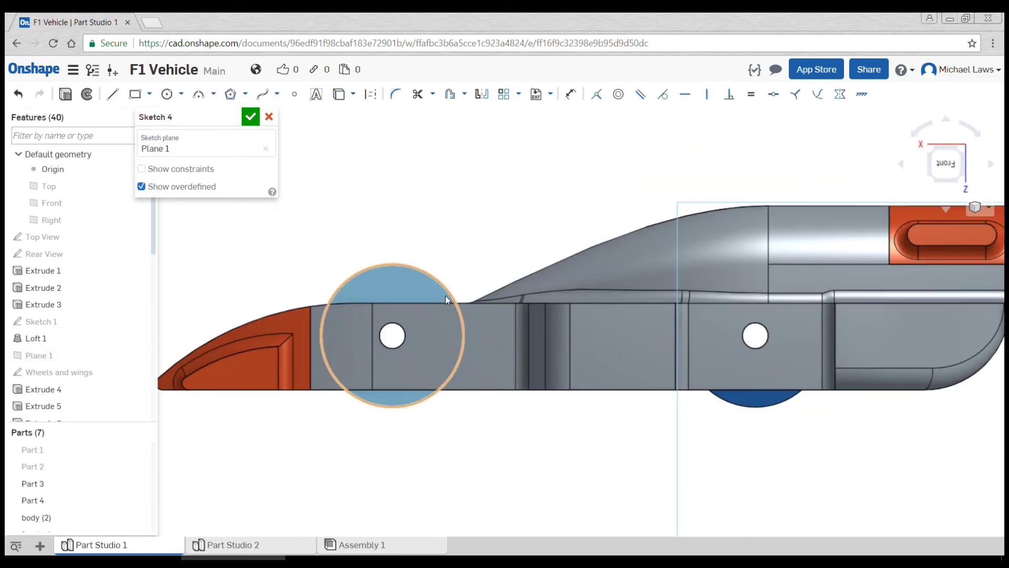
key("a")
left_click(352, 340)
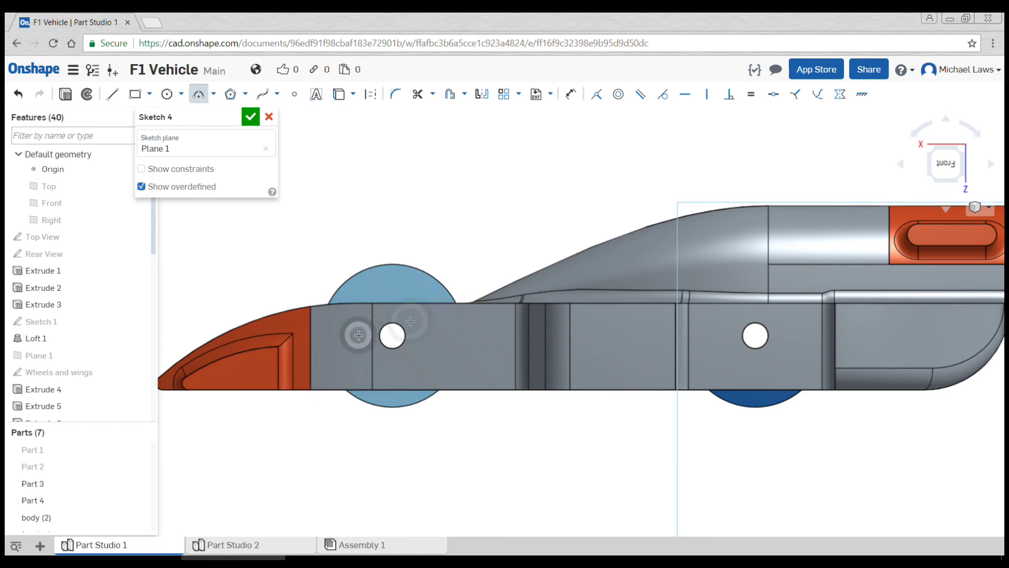
left_click(439, 341)
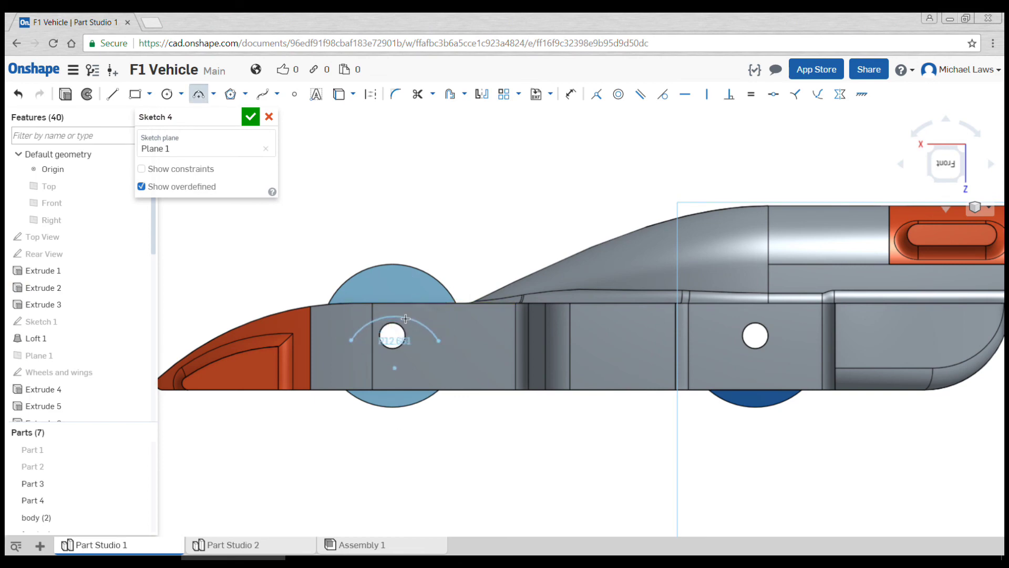
left_click(403, 315)
- Draw vertical lines about 20 mm and 21 mm long down from the arc's ends past the body's underside, and finish the sketch
key("l")
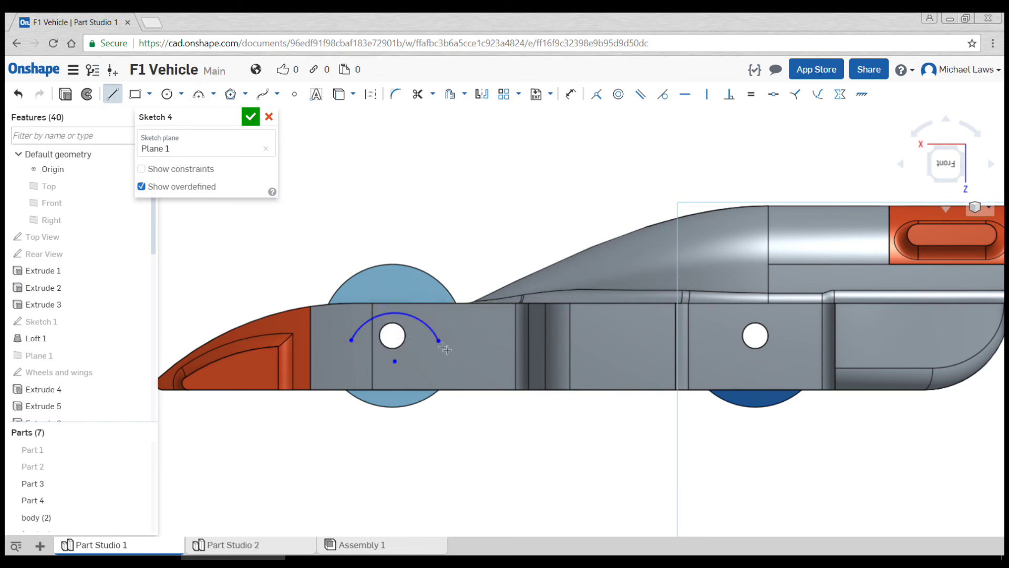
left_click(438, 341)
left_click(439, 429)
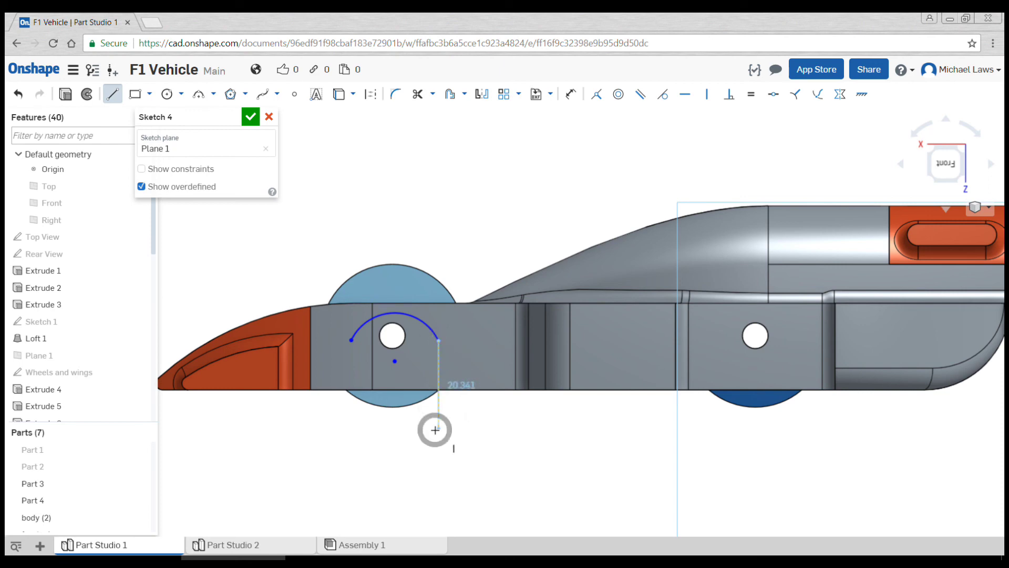
key("Escape")
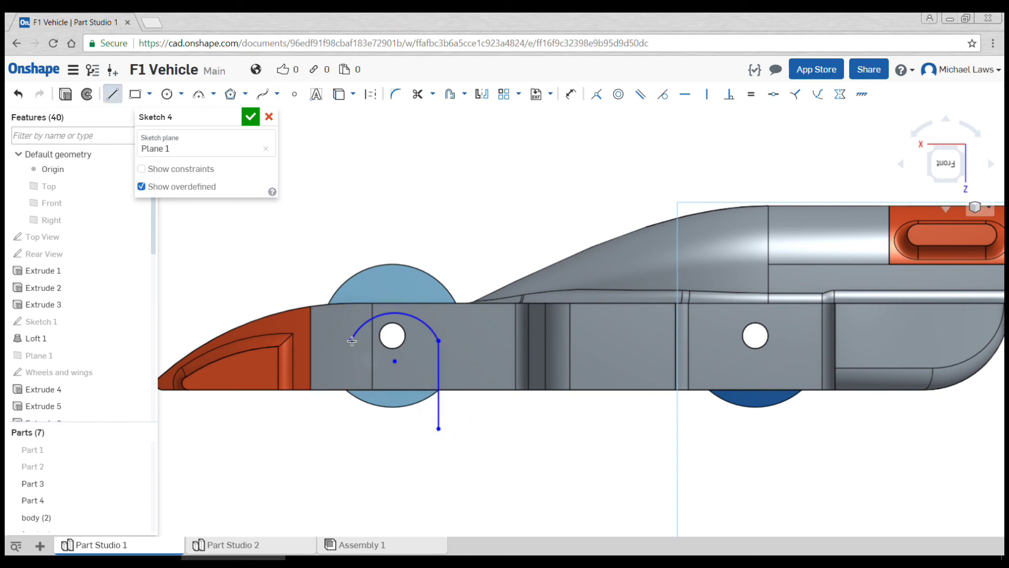
left_click(352, 340)
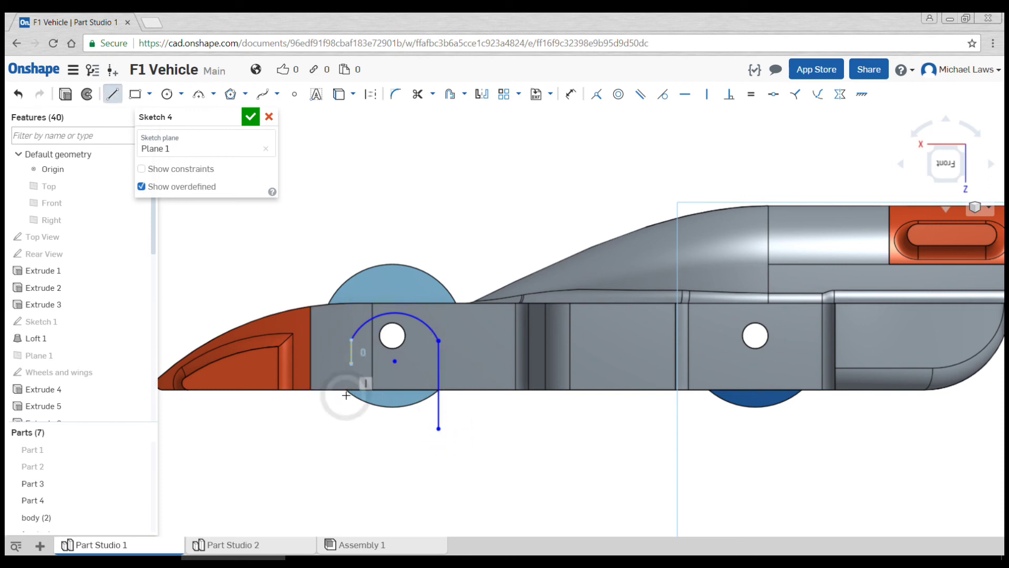
left_click(351, 430)
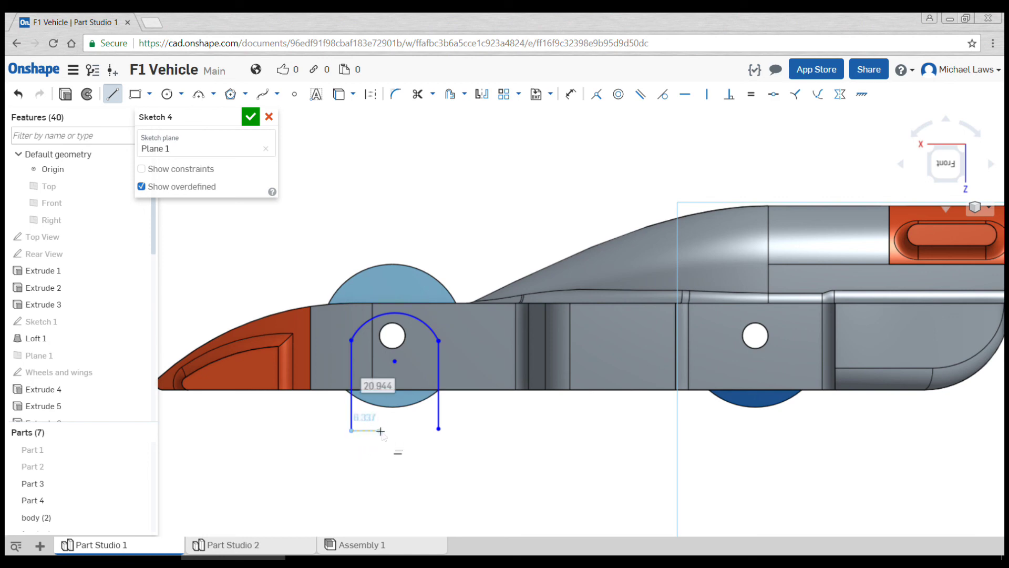
key("Escape")
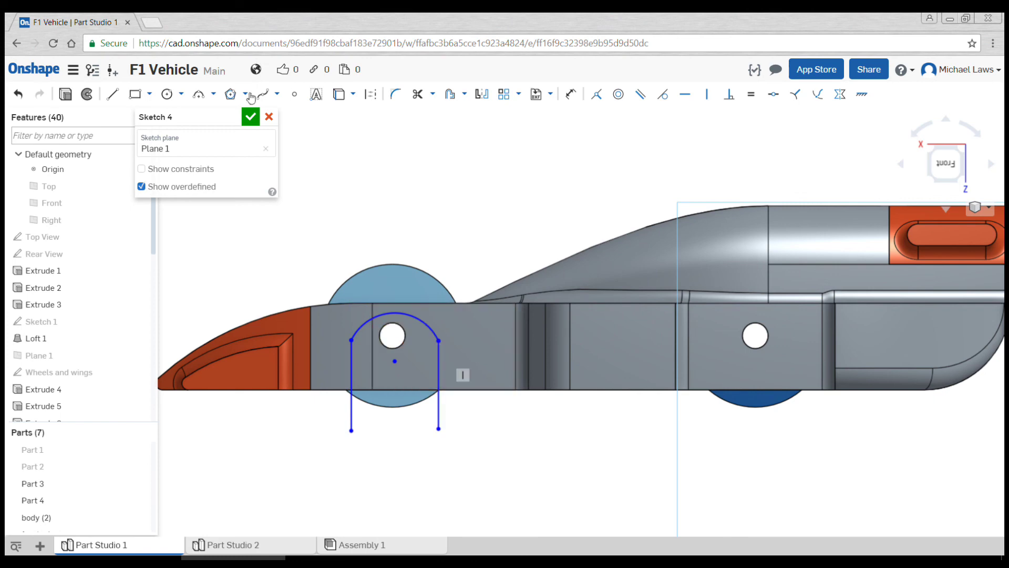
left_click(250, 116)
- Start a new surface extrude of the arch sketch, using its arc and both vertical lines as the curves
key("f")
right_click_drag(317, 204, 349, 213)
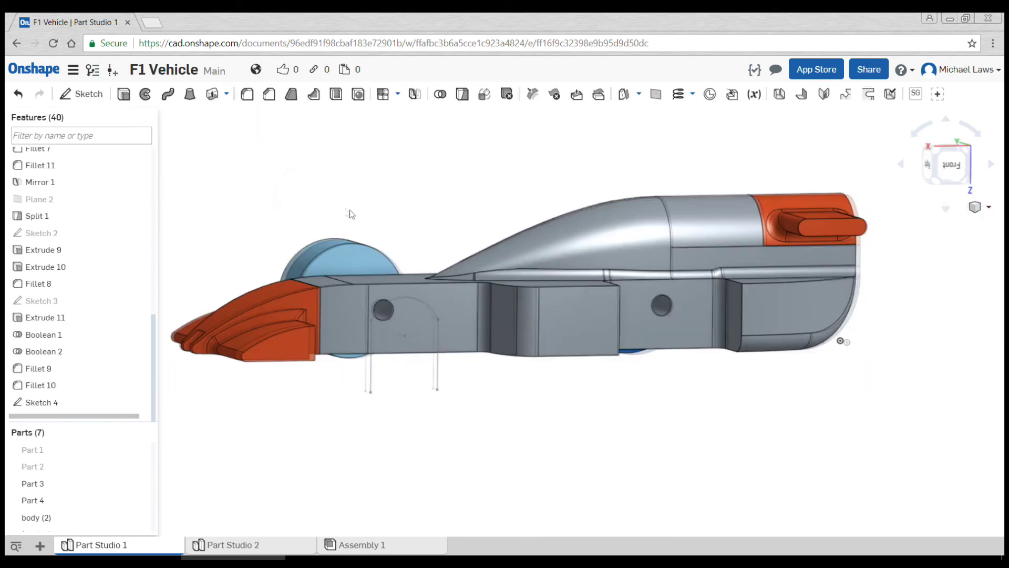
key("shift+7")
left_click(124, 94)
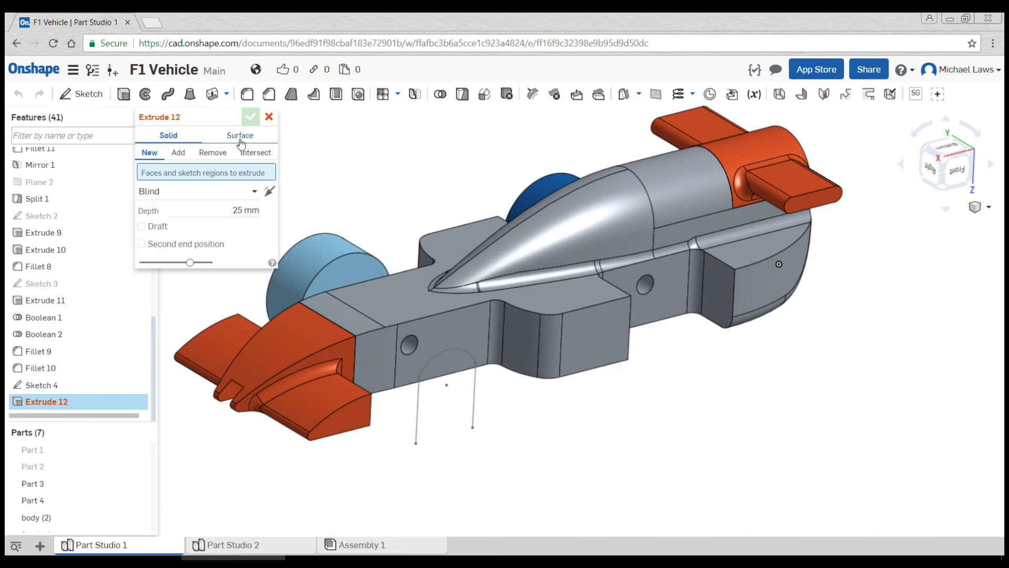
left_click(240, 137)
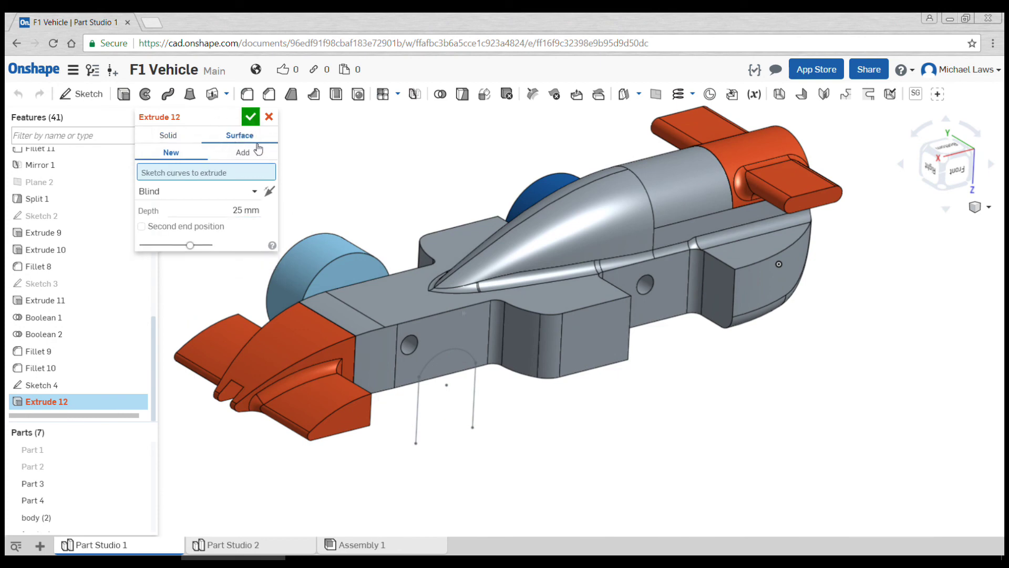
left_click(416, 408)
left_click(431, 363)
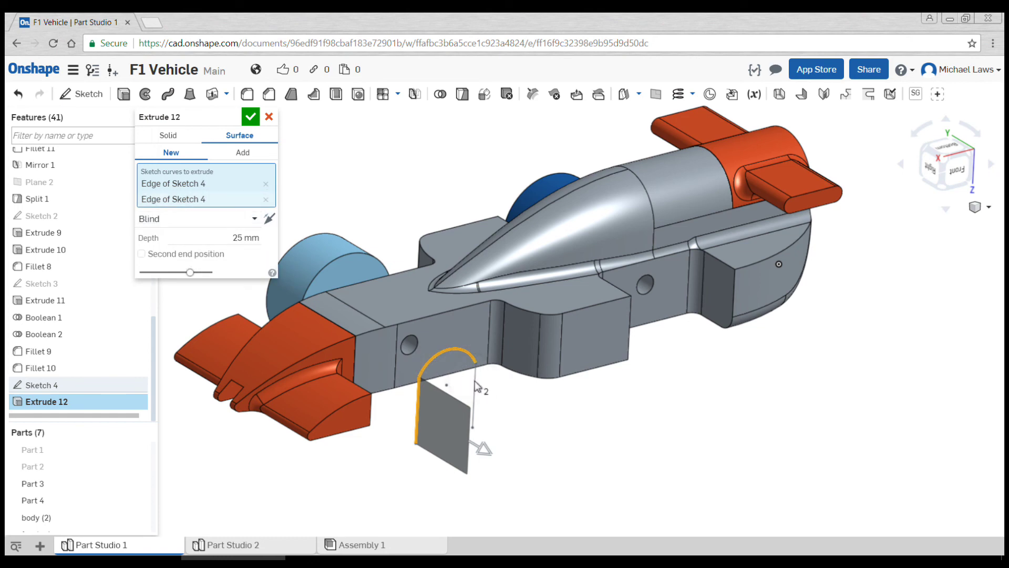
left_click(473, 407)
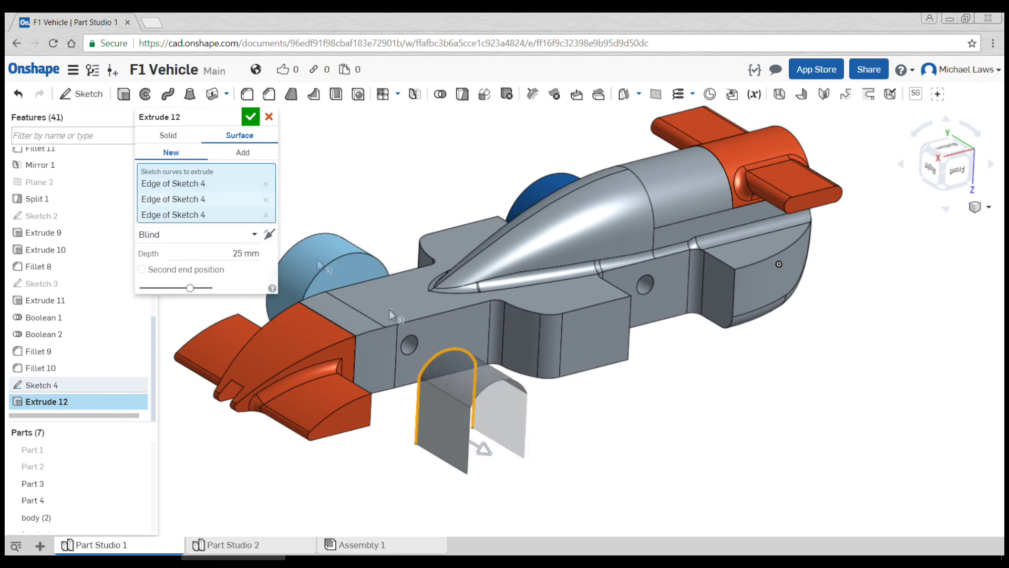
- Reverse the surface extrude toward the body, extend it to a depth of 48.3 mm past the body's far side, and accept it
left_click(268, 235)
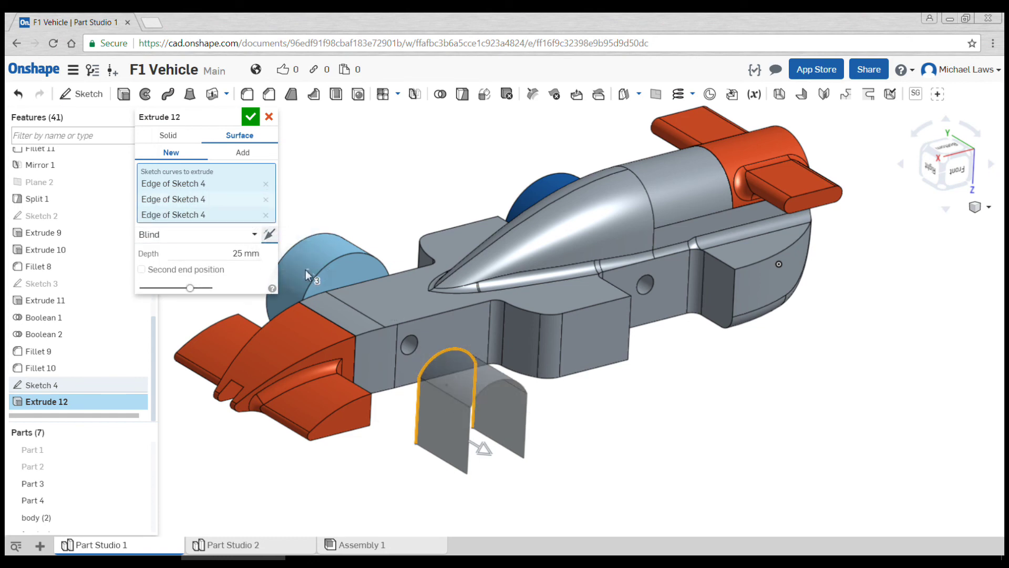
right_click_drag(367, 368, 305, 353)
left_click_drag(236, 340, 170, 322)
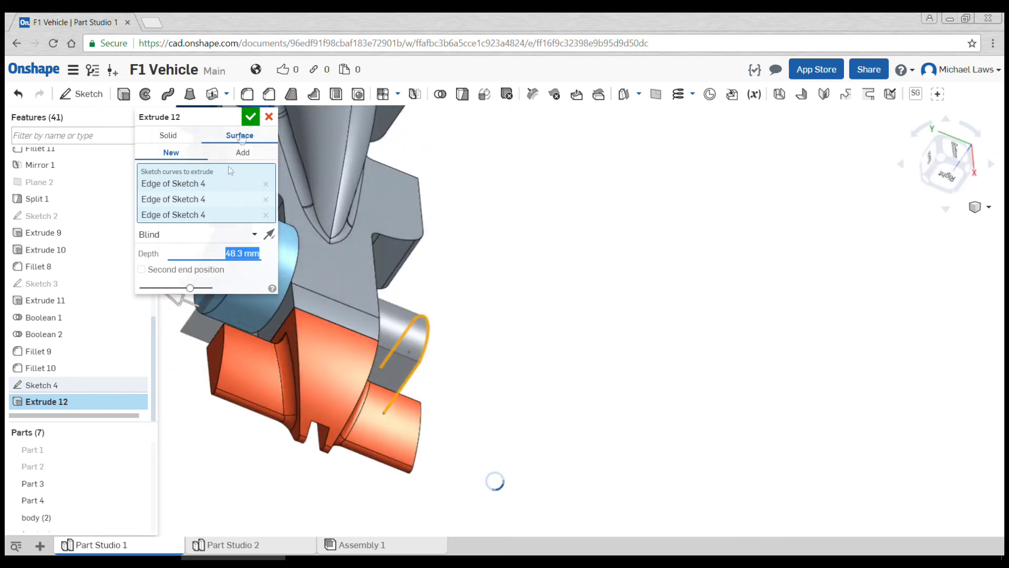
left_click(250, 117)
- Split the body part with the extruded arch surface around the front axle hole, without keeping the tool surface
right_click_drag(669, 333, 550, 315)
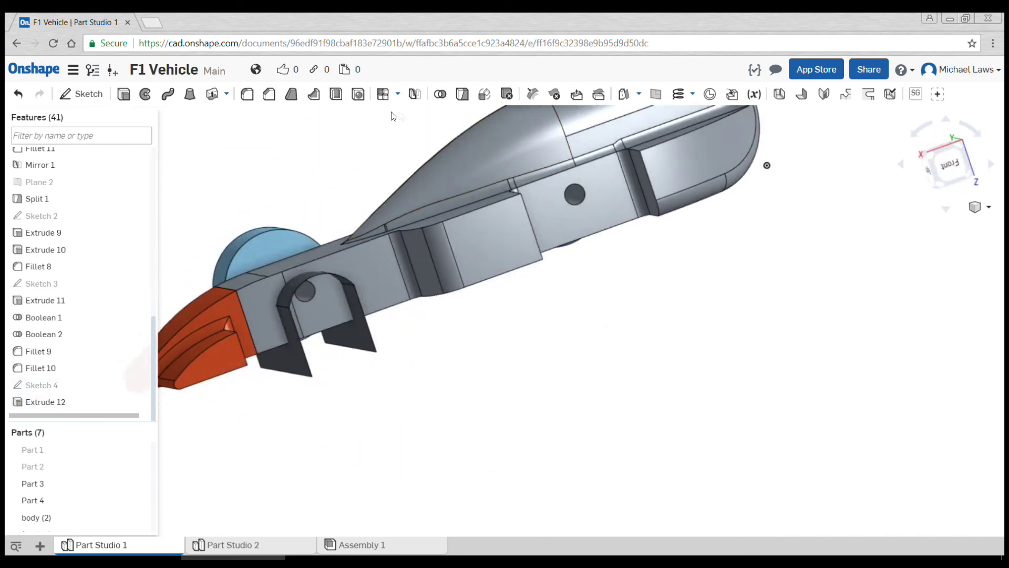
left_click(461, 99)
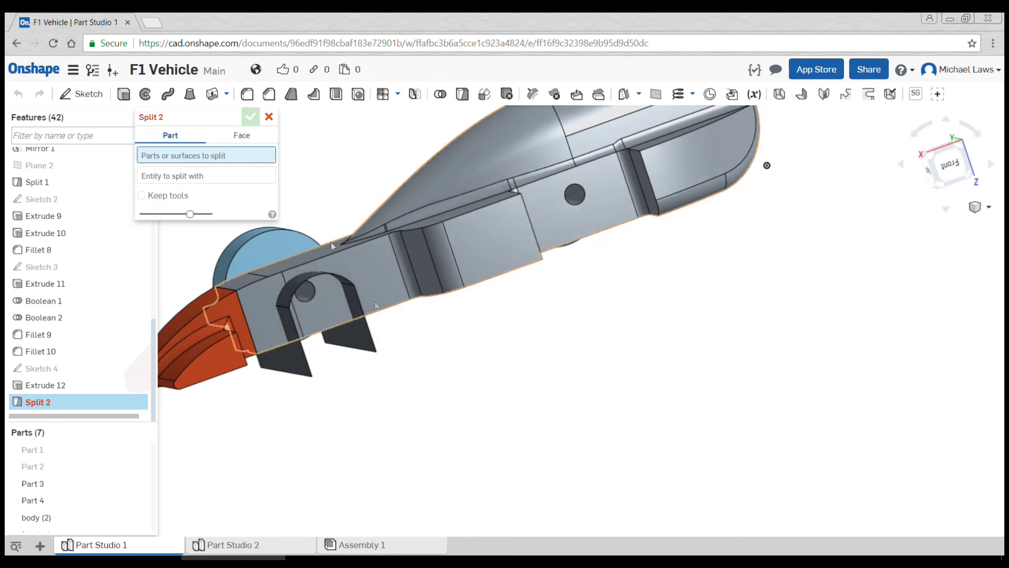
left_click(453, 262)
left_click(227, 198)
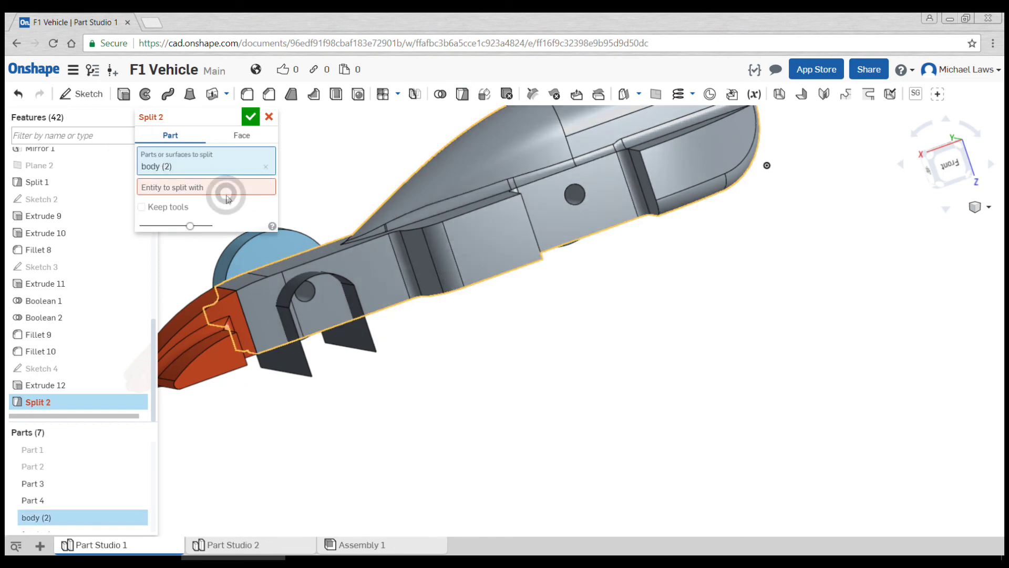
left_click(367, 346)
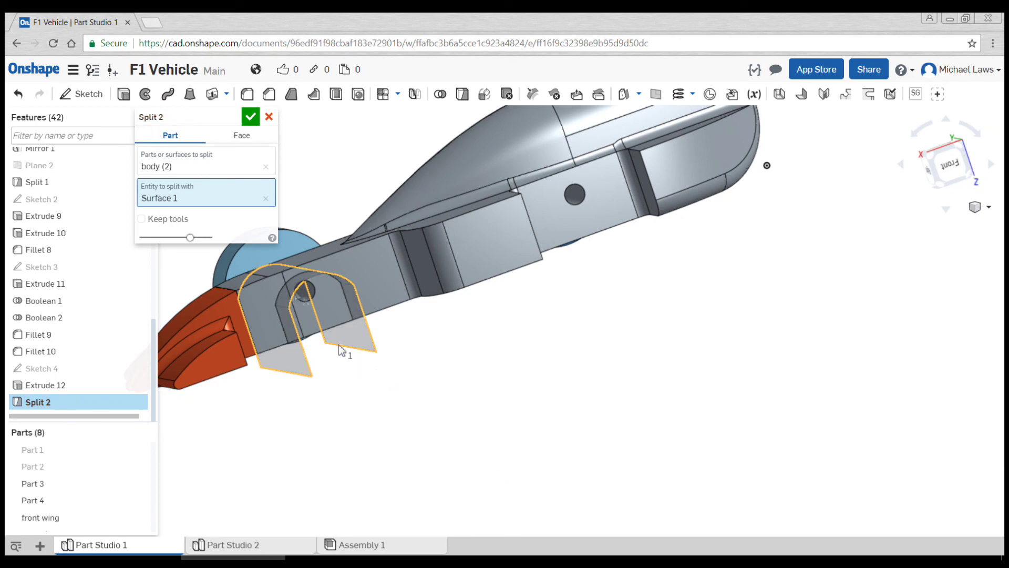
left_click(250, 118)
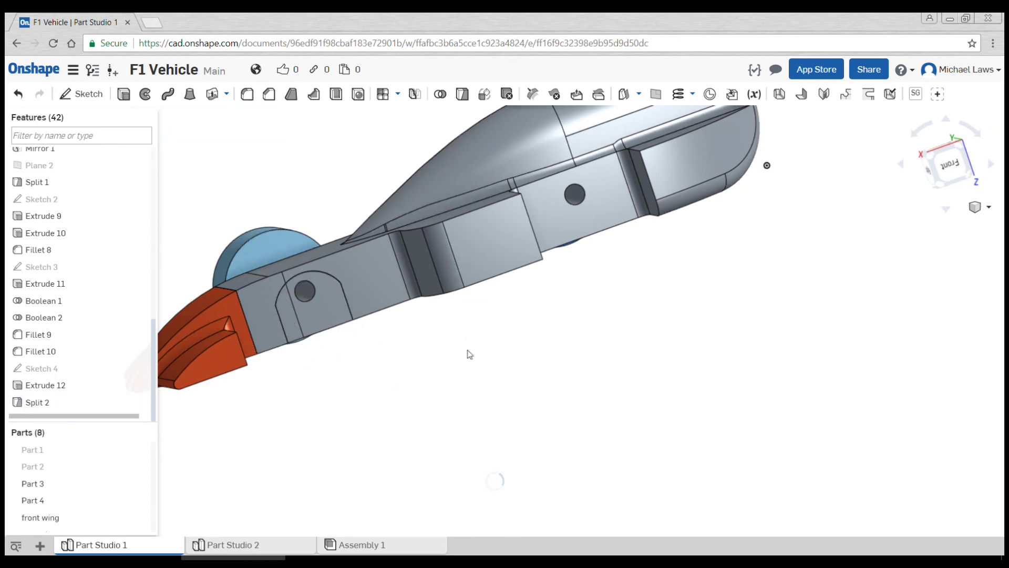
- Hide and show the main body and the arch-shaped axle piece in turn to examine how the body was divided
scroll(134, 515, "down", 2)
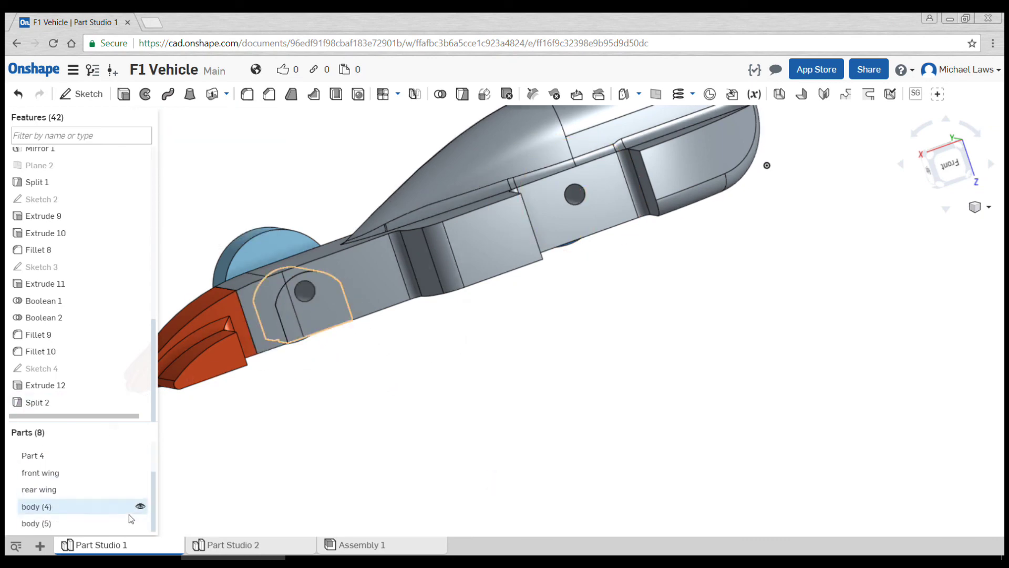
left_click(140, 523)
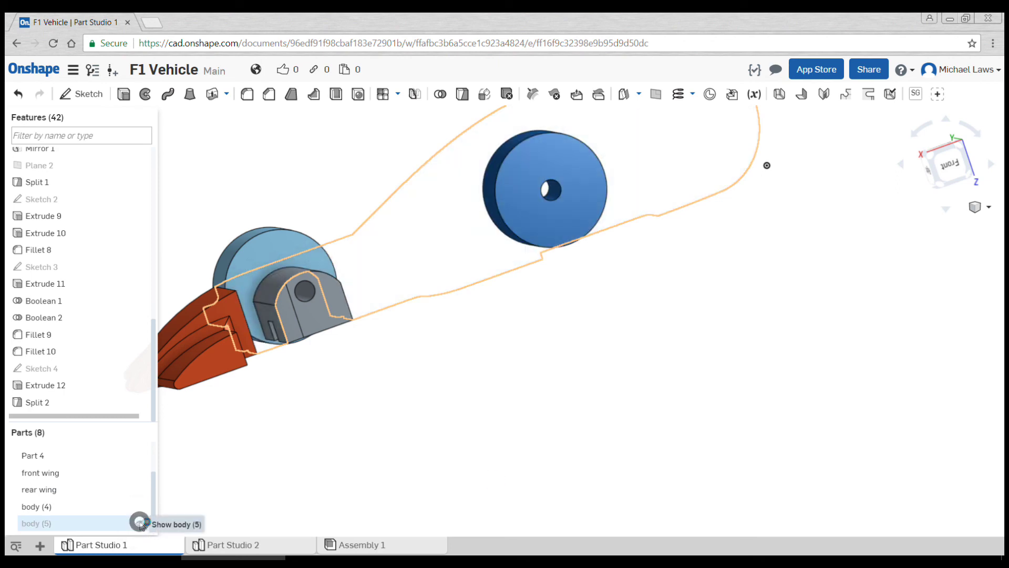
left_click(140, 523)
left_click(141, 507)
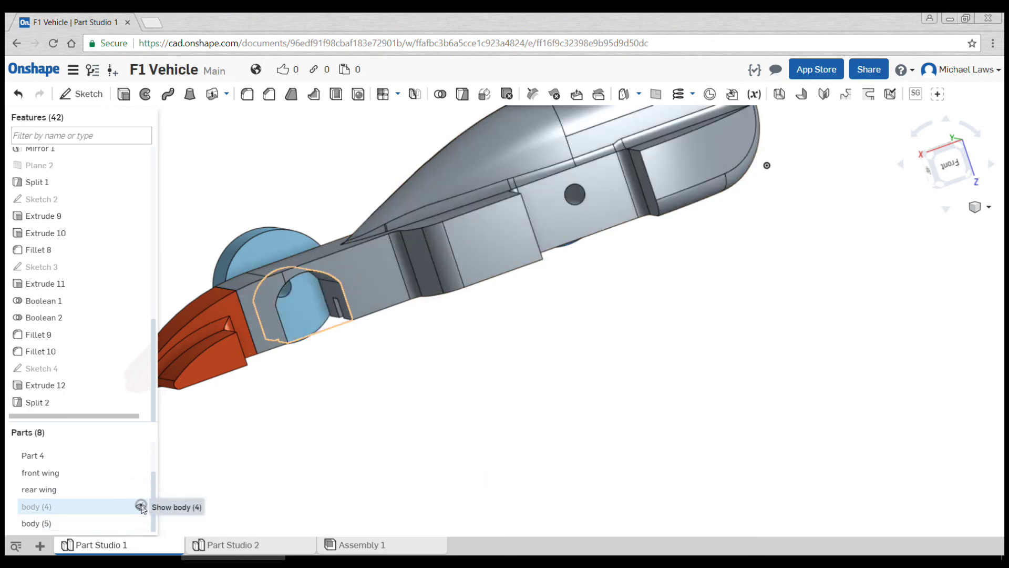
left_click(141, 506)
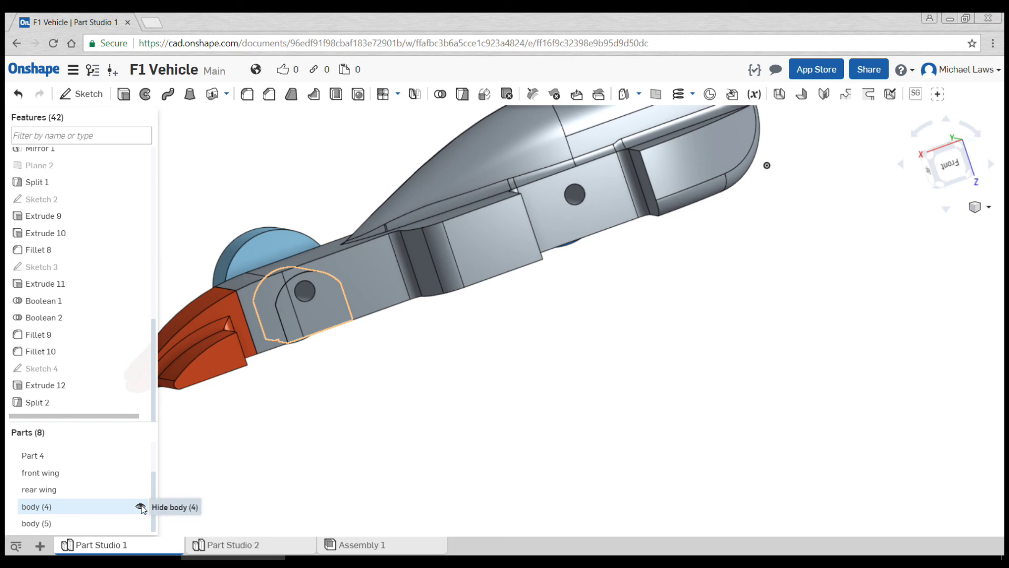